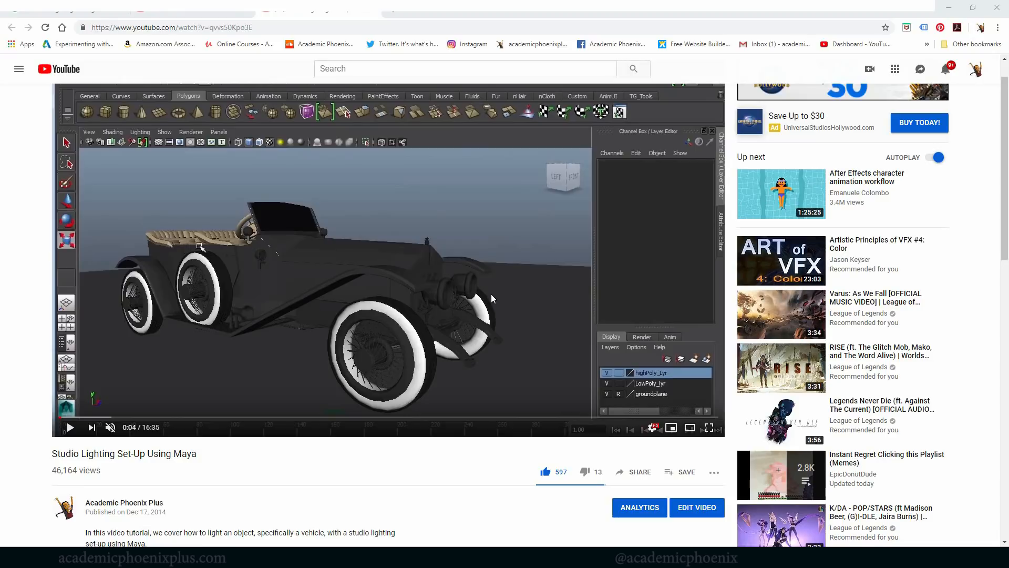
Step: Skip the studio lighting video to the finished car render near 14:06, and switch to Autodesk Maya
left_click(619, 418)
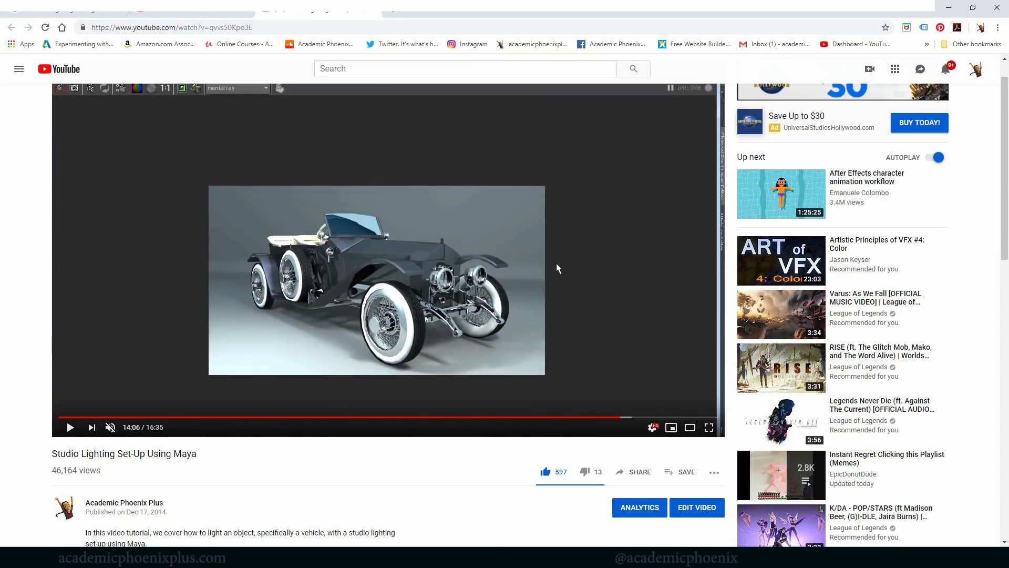
left_click(399, 557)
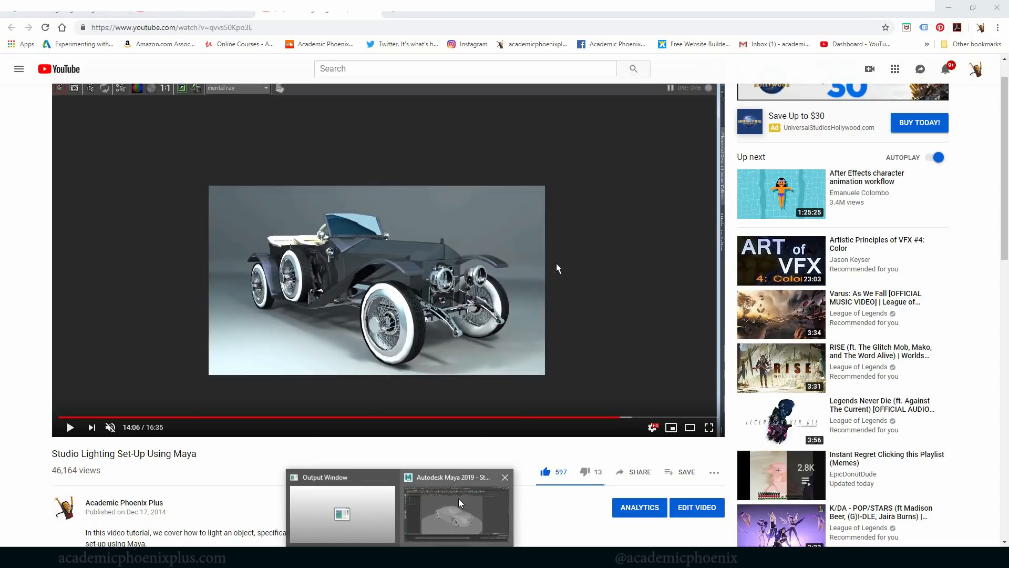
left_click(450, 533)
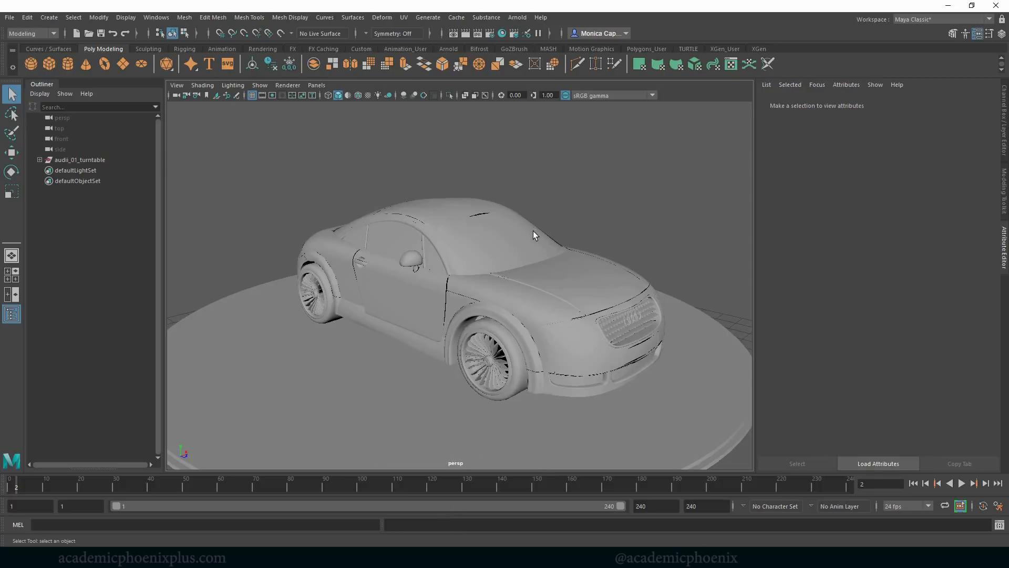
left_click_drag(534, 231, 500, 229, "alt")
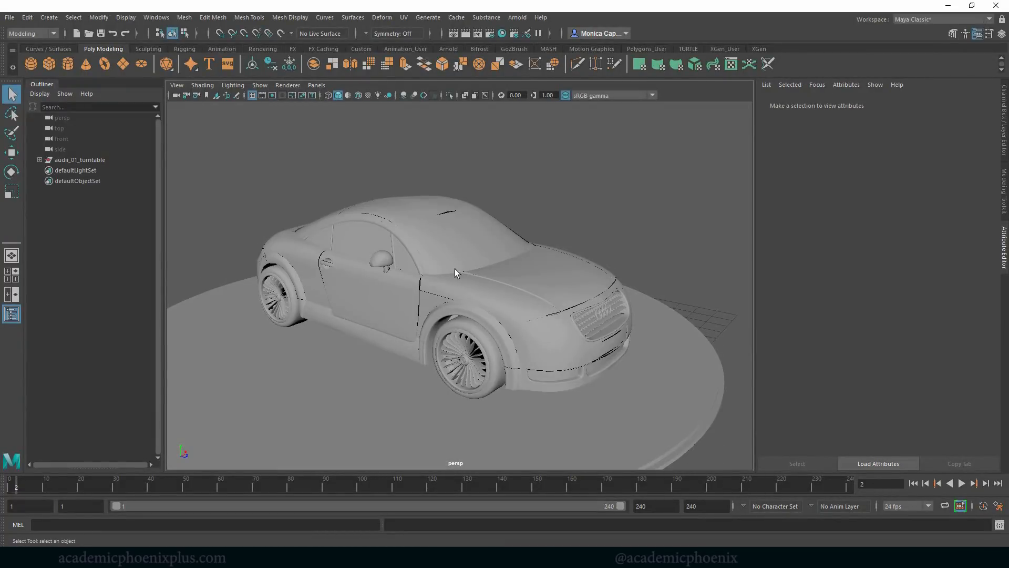
left_click(497, 269)
left_click(421, 202)
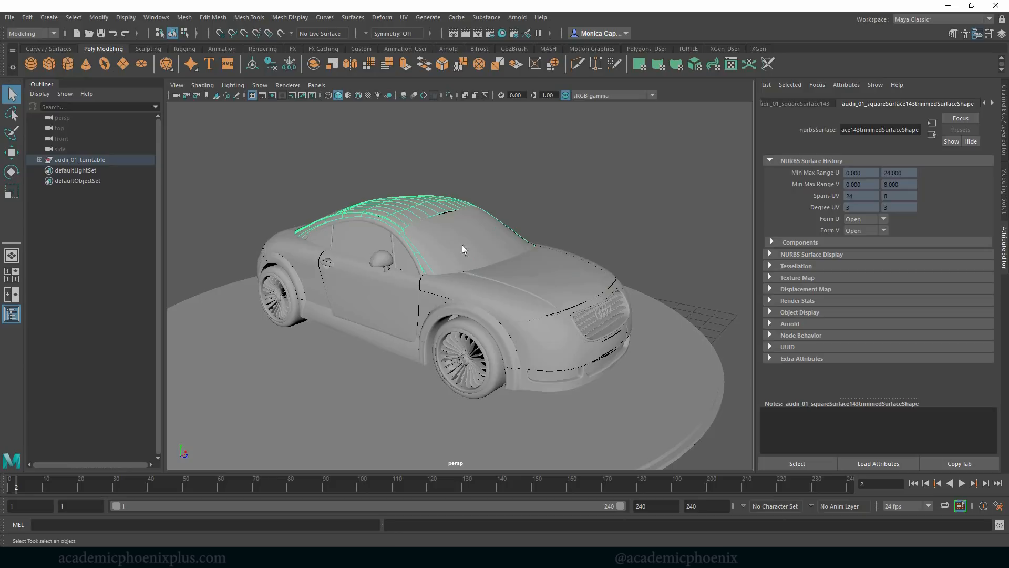
left_click(385, 265)
left_click(575, 206)
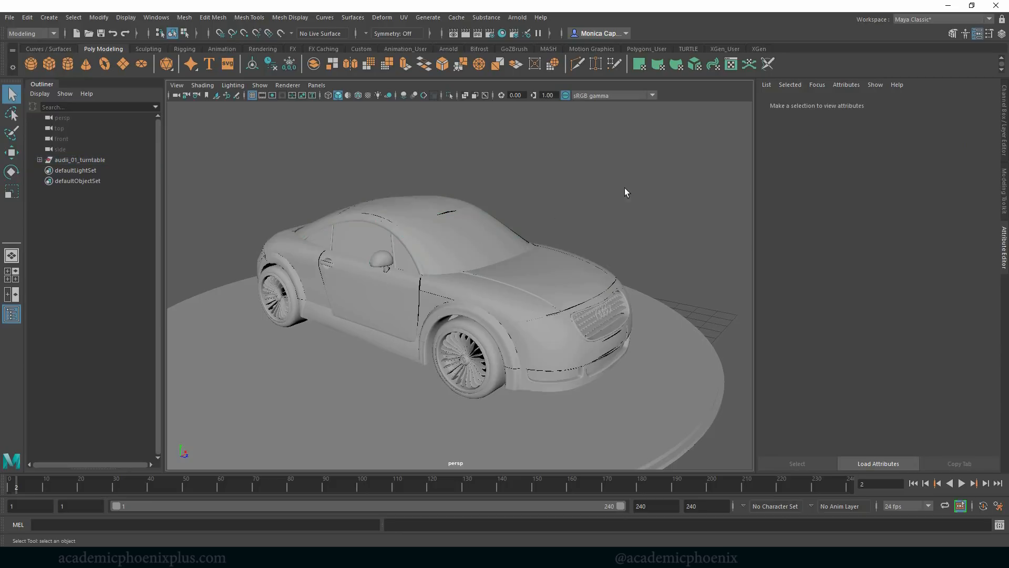
Step: Render the unlit car scene in Arnold and close the render window
left_click(518, 17)
left_click(531, 36)
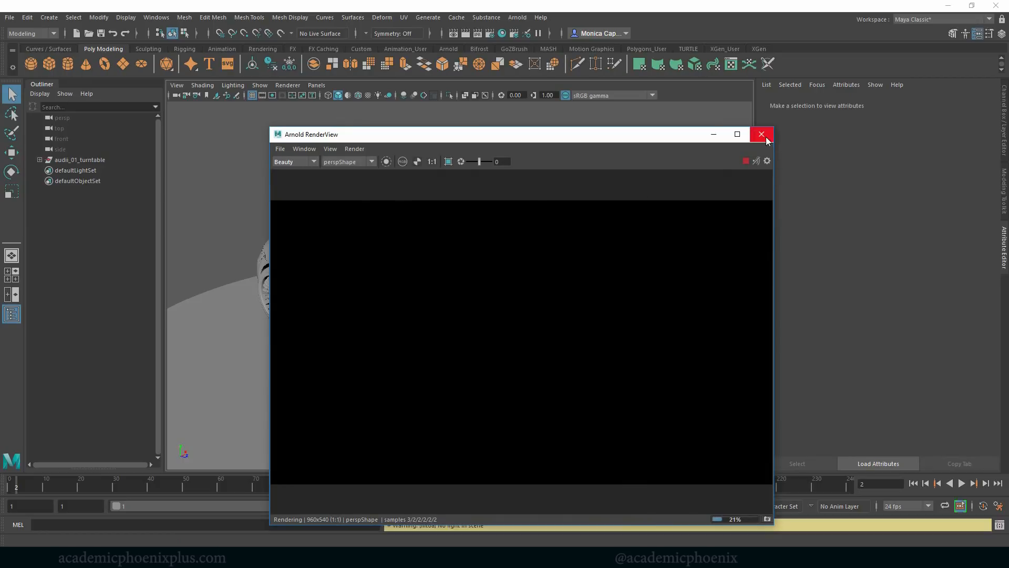
left_click(762, 134)
Step: Add an Arnold Physical Sky light and set the intensity of its sky dome light to 2
left_click(518, 18)
mouse_move(549, 69)
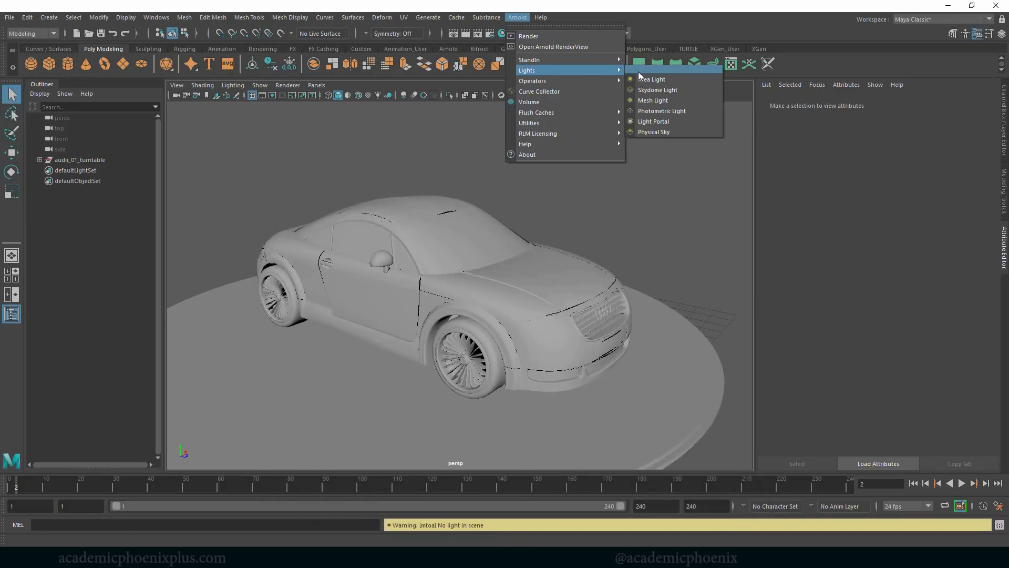
left_click(669, 133)
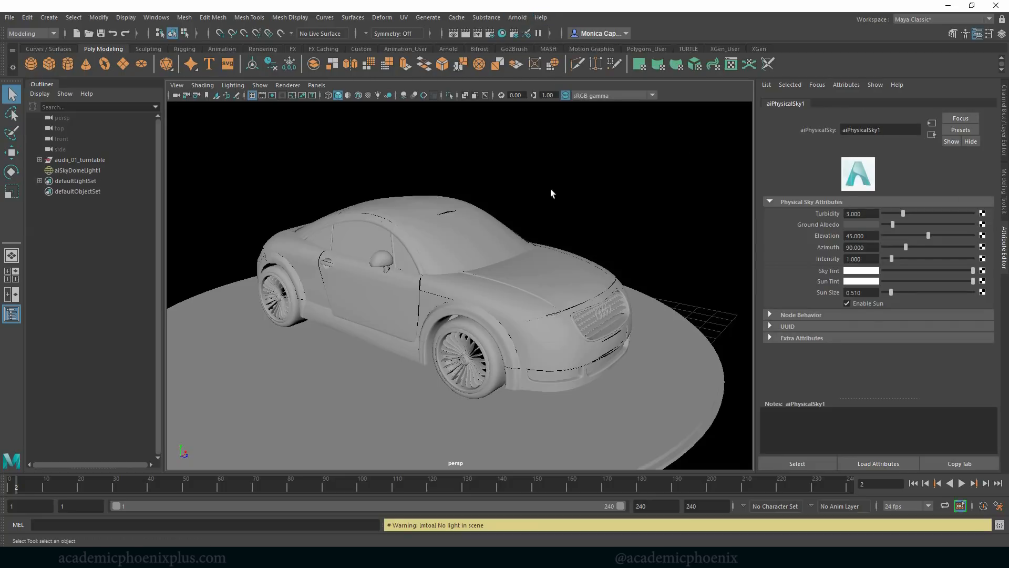
left_click(77, 169)
left_click_drag(874, 224, 813, 224)
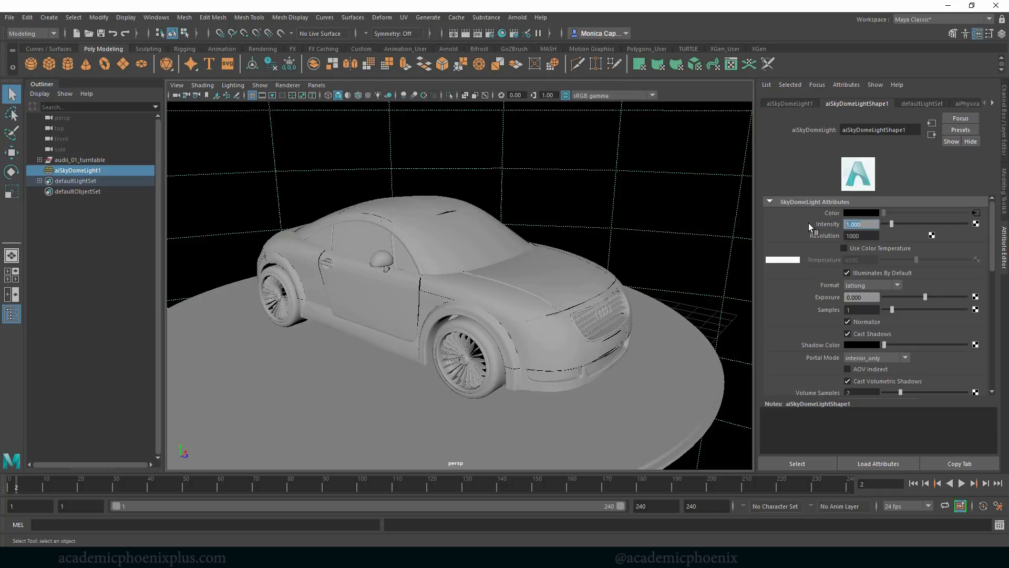
type("2")
key("Return")
Step: Render the lit car in Arnold RenderView and move the render window aside
left_click(520, 18)
left_click(522, 39)
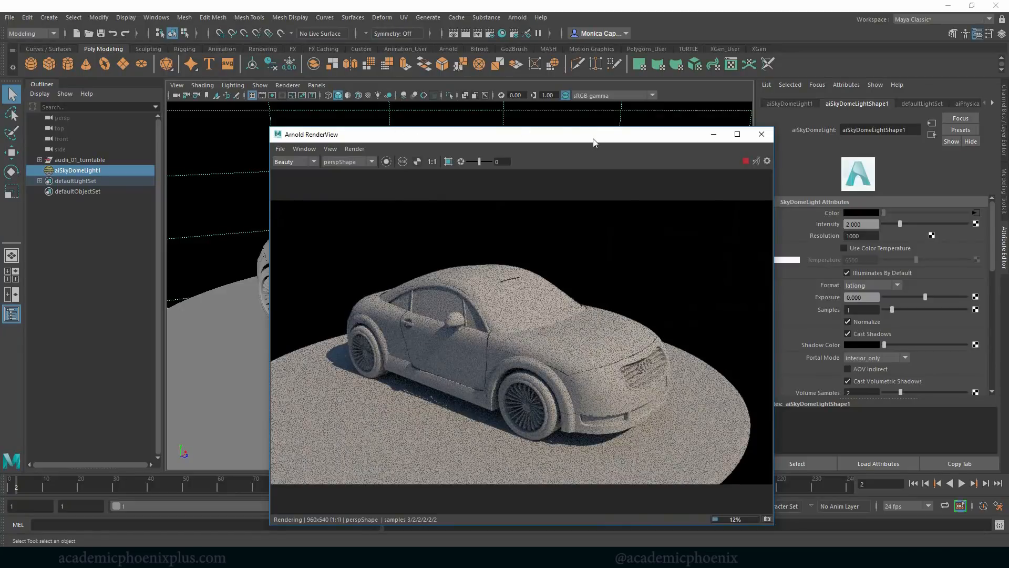
left_click_drag(626, 132, 783, 92)
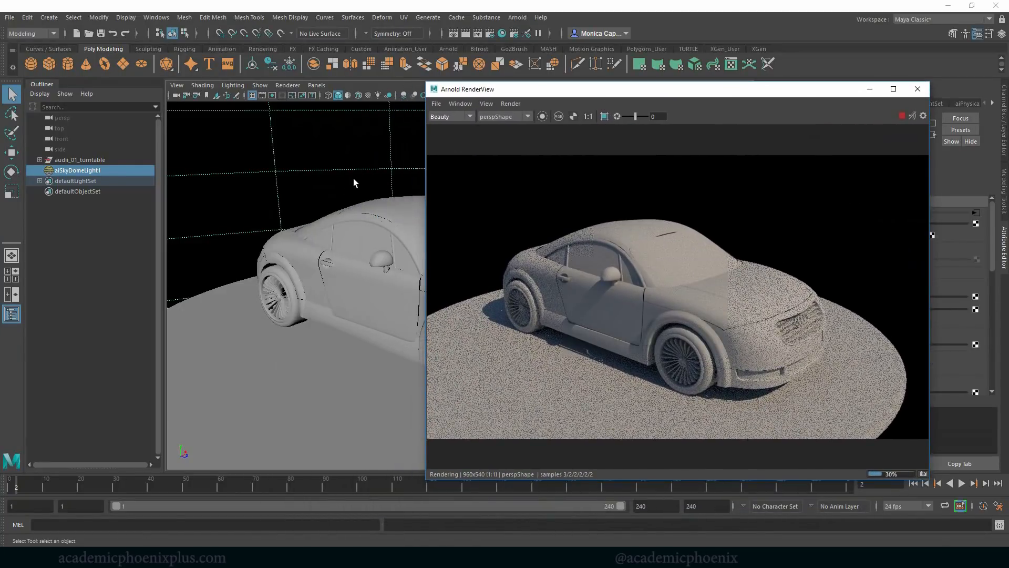
Step: Assign a new Arnold aiStandardSurface material to the car's windshield, side windows and rear window
mouse_move(353, 178)
left_mouse_down("alt")
mouse_move(271, 176)
mouse_move(341, 174)
left_mouse_up("alt")
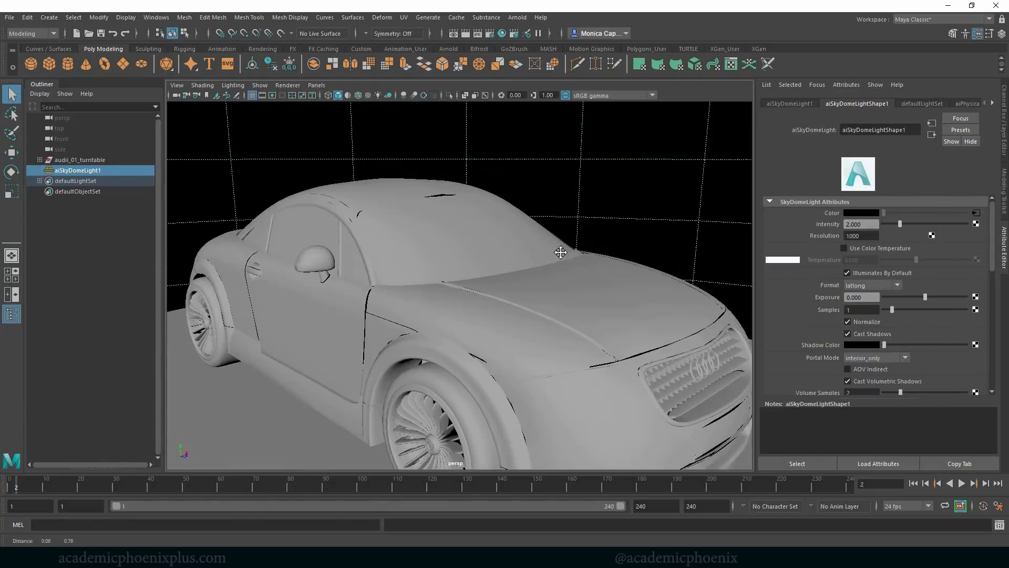
middle_click_drag(561, 252, 500, 245, "alt")
left_click(491, 247)
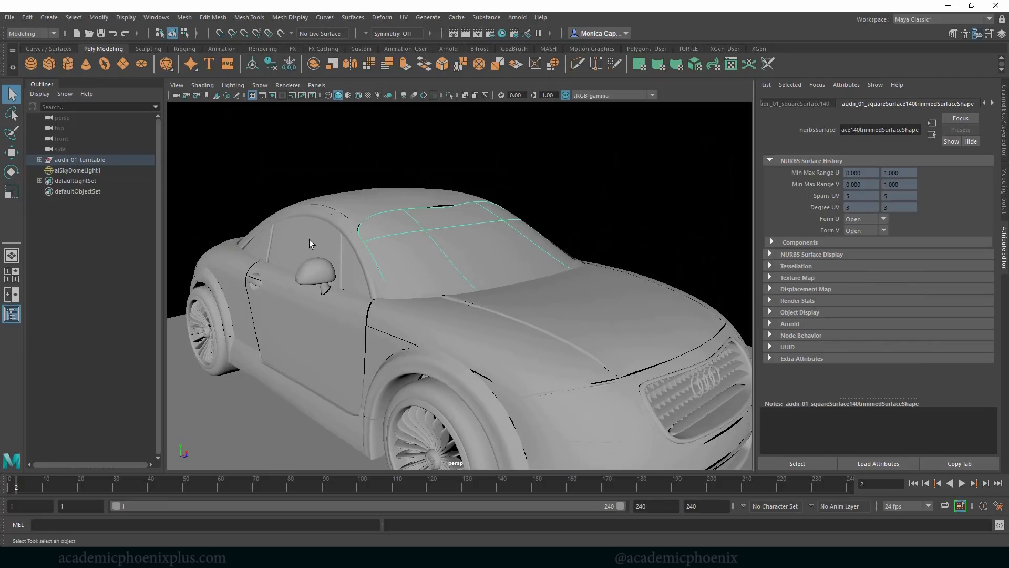
left_click(313, 245)
left_click(473, 265, "shift")
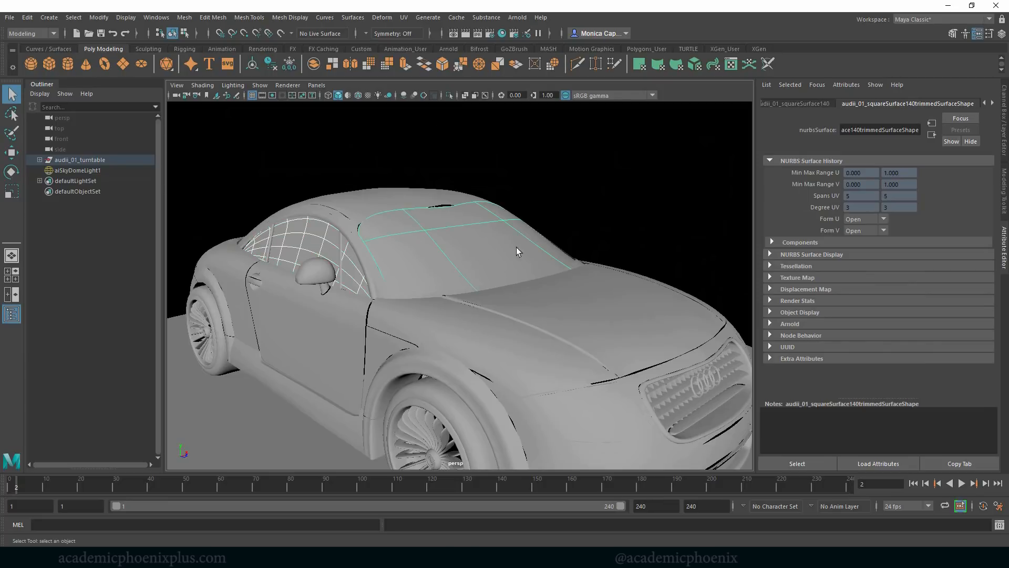
left_click_drag(589, 233, 457, 236, "alt")
left_click_drag(703, 219, 631, 231, "alt")
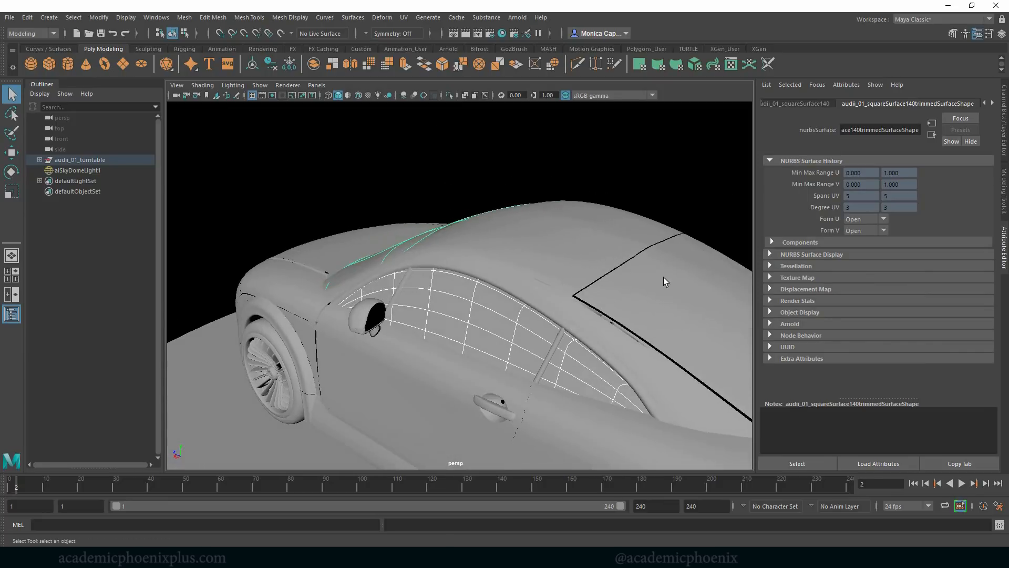
left_click(663, 277, "shift")
left_click_drag(465, 201, 565, 211, "alt")
right_click_drag(523, 227, 508, 475)
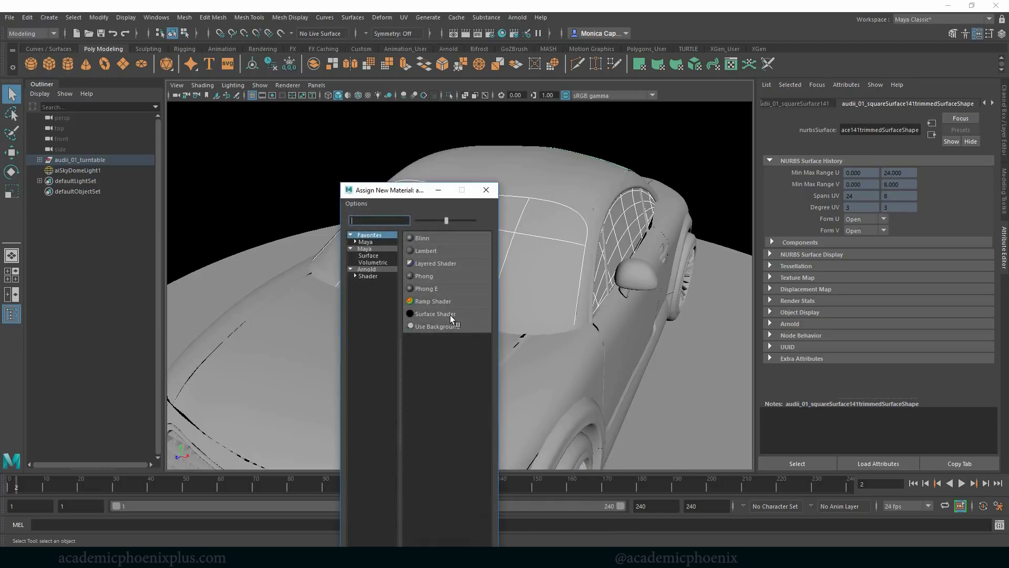
left_click(373, 270)
left_click(447, 363)
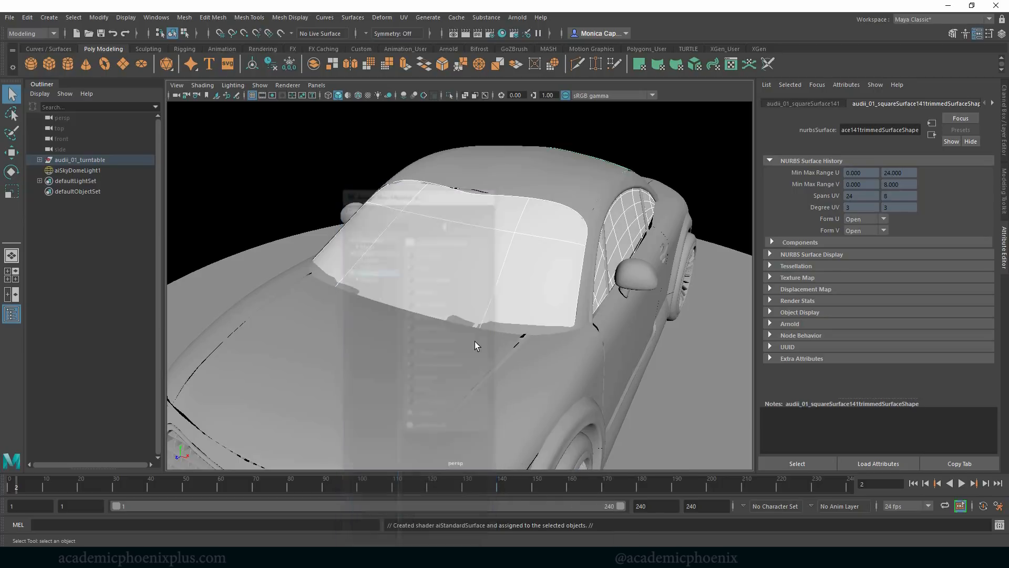
Step: Apply the Glass preset to the window material
left_click(959, 129)
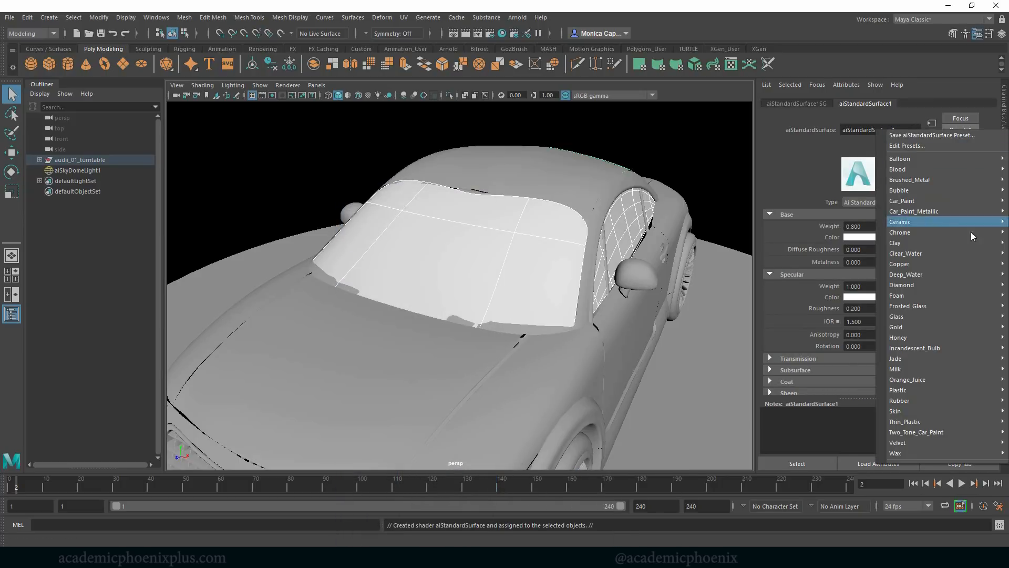
mouse_move(907, 316)
left_click(869, 317)
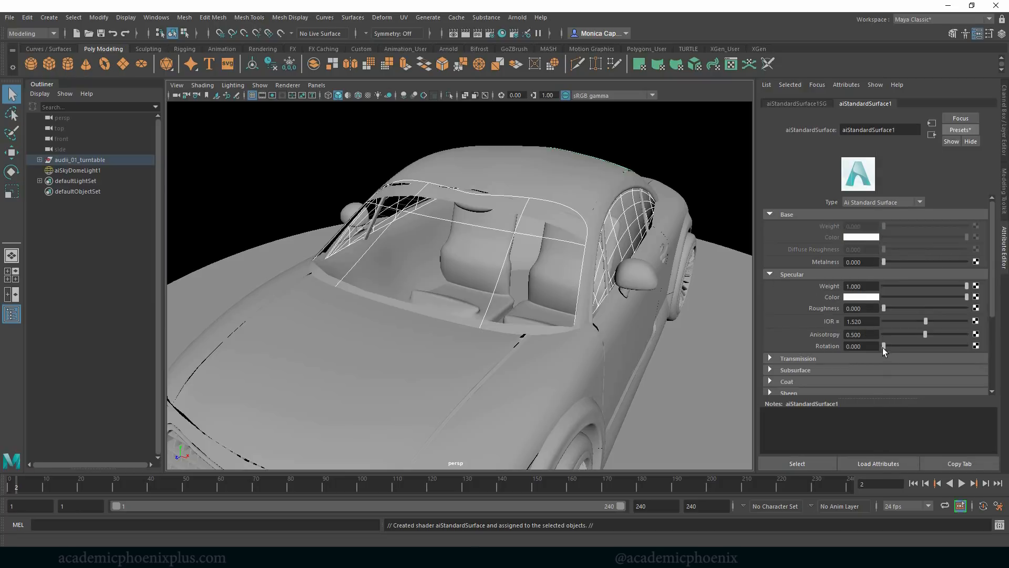
Step: Render the car with its glass windows in Arnold from a front three-quarter view, keeping the material attributes uncovered
left_click_drag(506, 228, 572, 265, "alt")
left_click(515, 18)
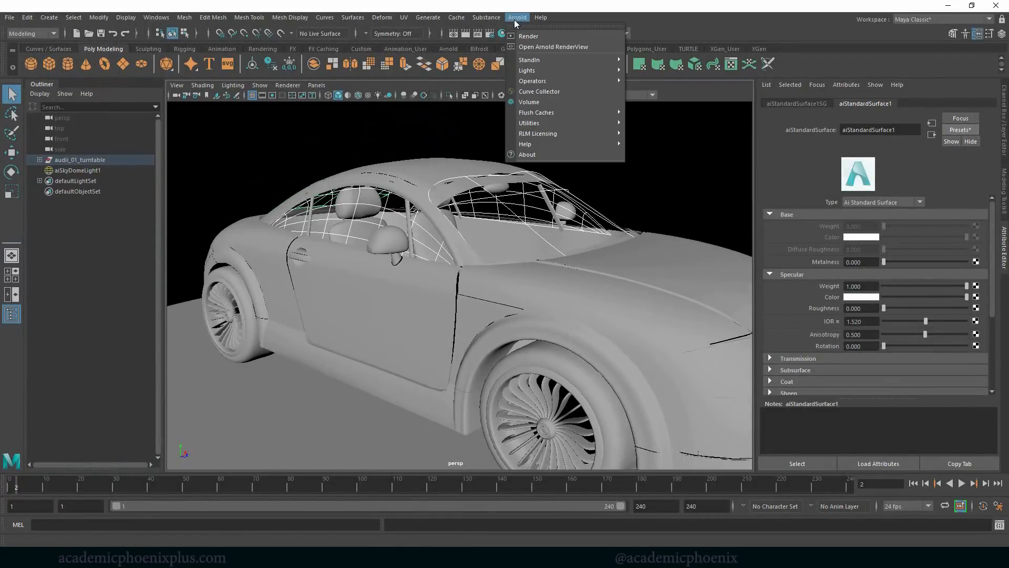
left_click(516, 40)
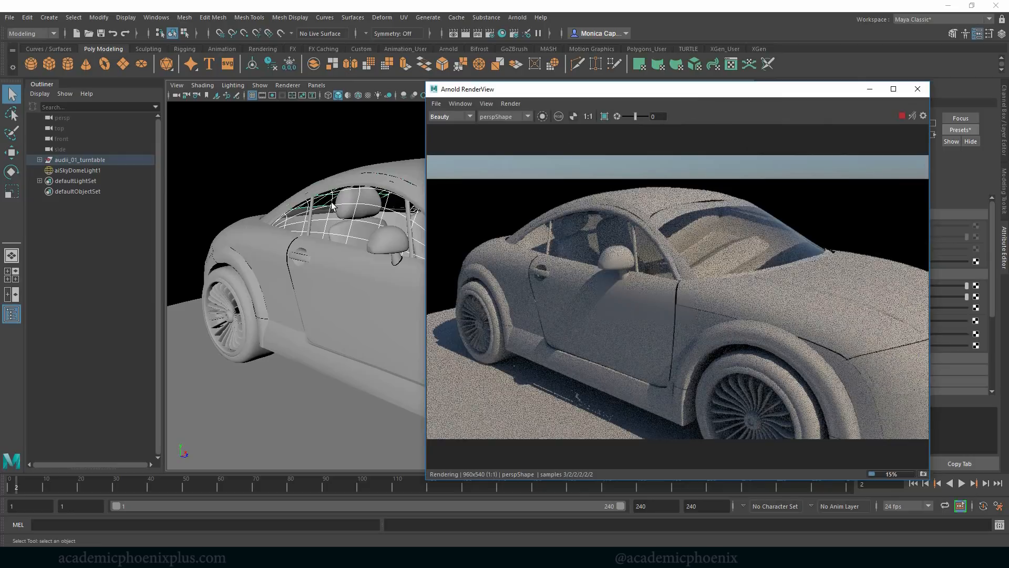
mouse_move(333, 203)
left_mouse_down("alt")
mouse_move(360, 203)
mouse_move(344, 202)
left_mouse_up("alt")
left_click_drag(776, 95, 553, 111)
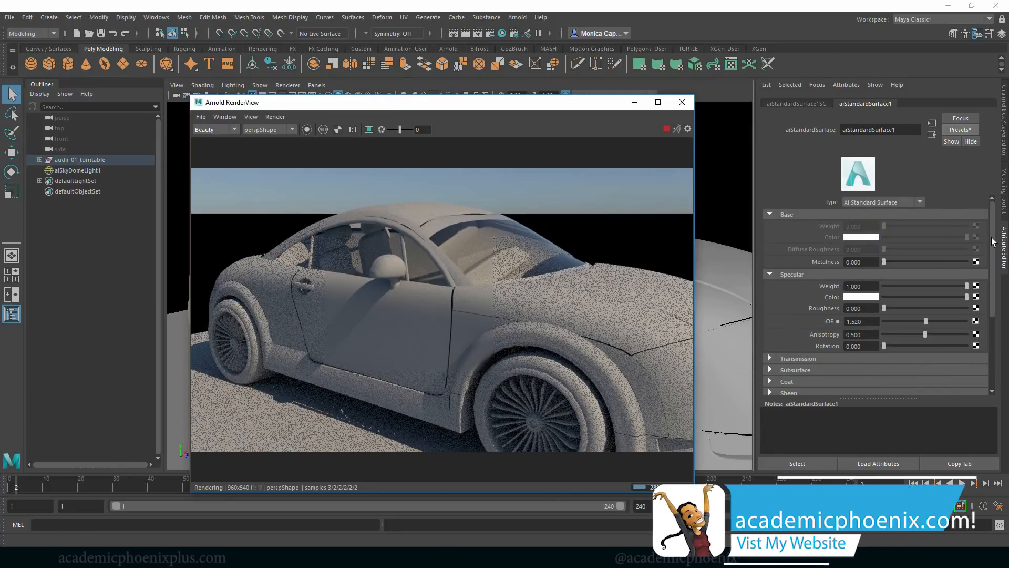
Step: Set the glass material's specular weight to 0.885, roughness to 0.263 and IOR to 1.149
scroll(990, 249, "down", 2)
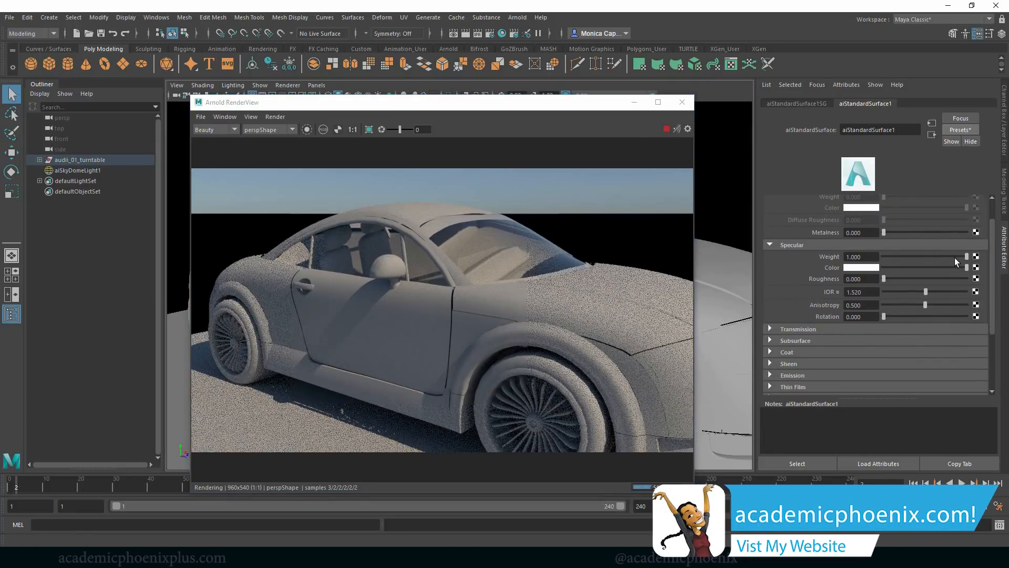
left_click(955, 256)
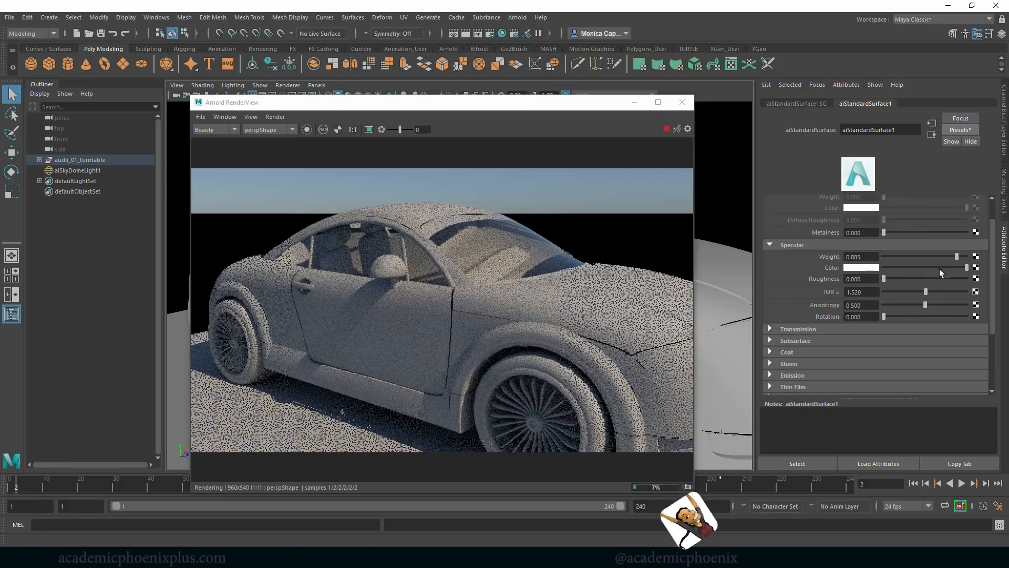
left_click_drag(890, 279, 904, 277)
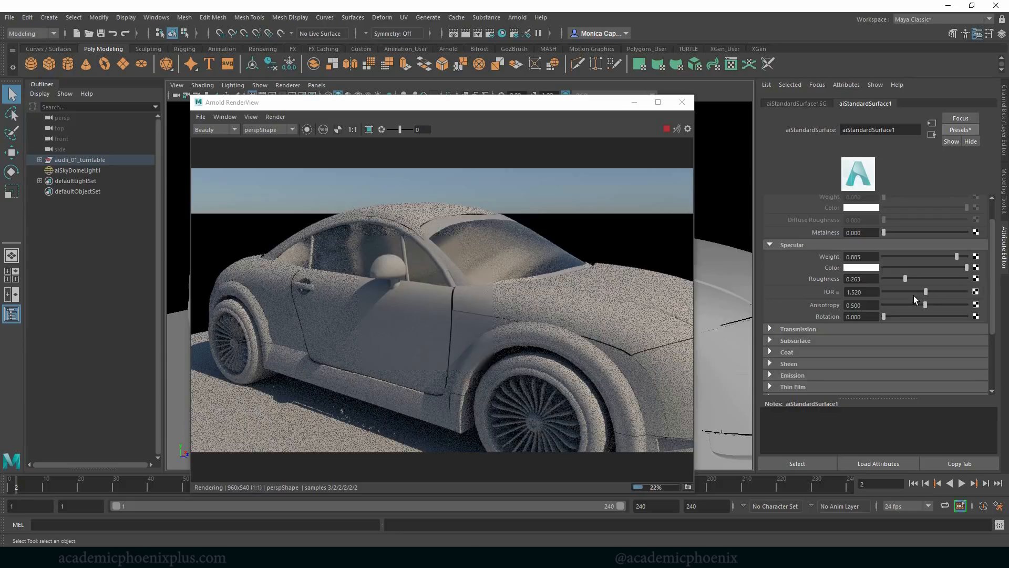
left_click_drag(922, 291, 913, 291)
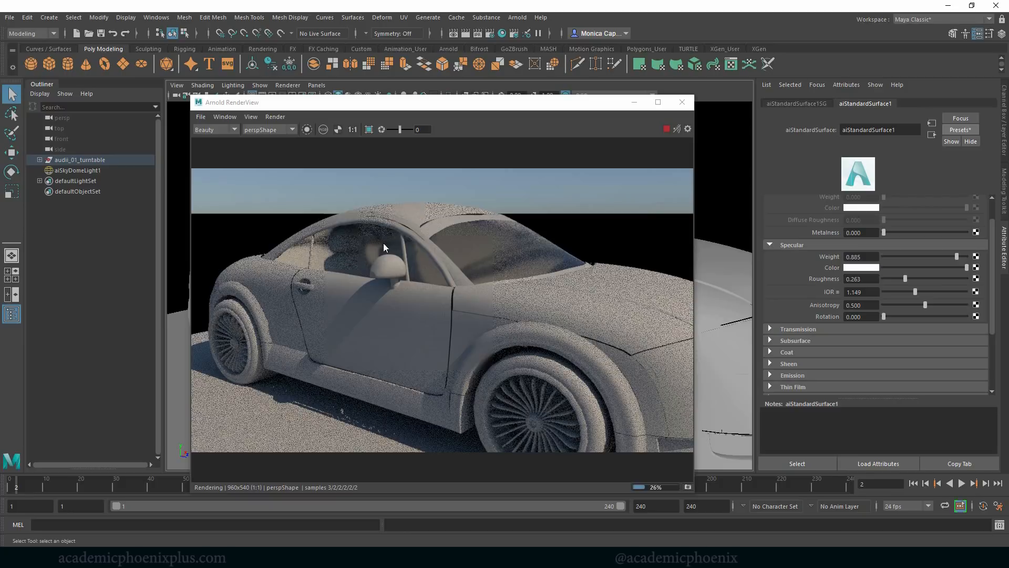
Step: Darken the glass material's transmission color to a medium grey to tint the windows
left_click(841, 328)
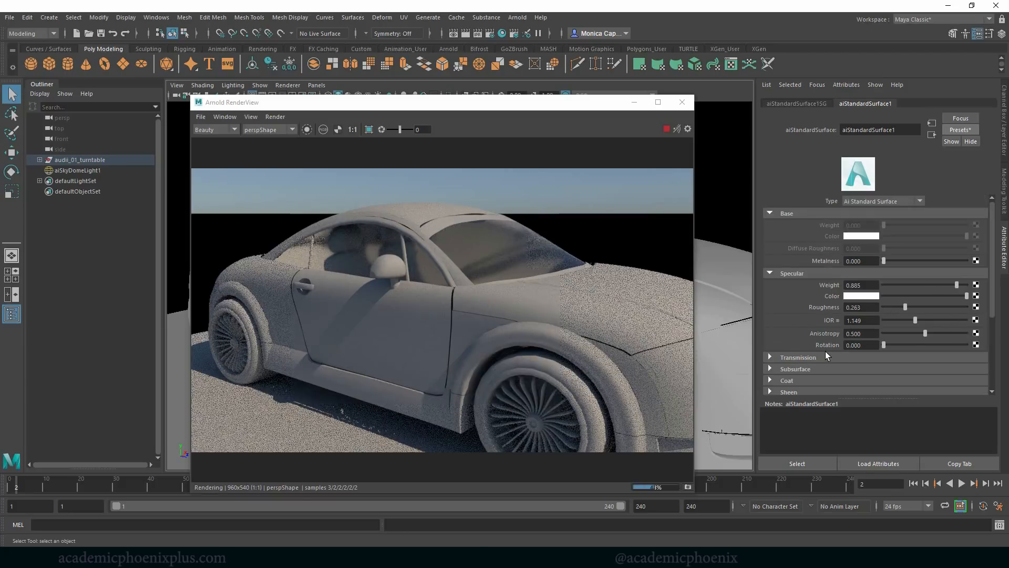
scroll(993, 292, "down", 3)
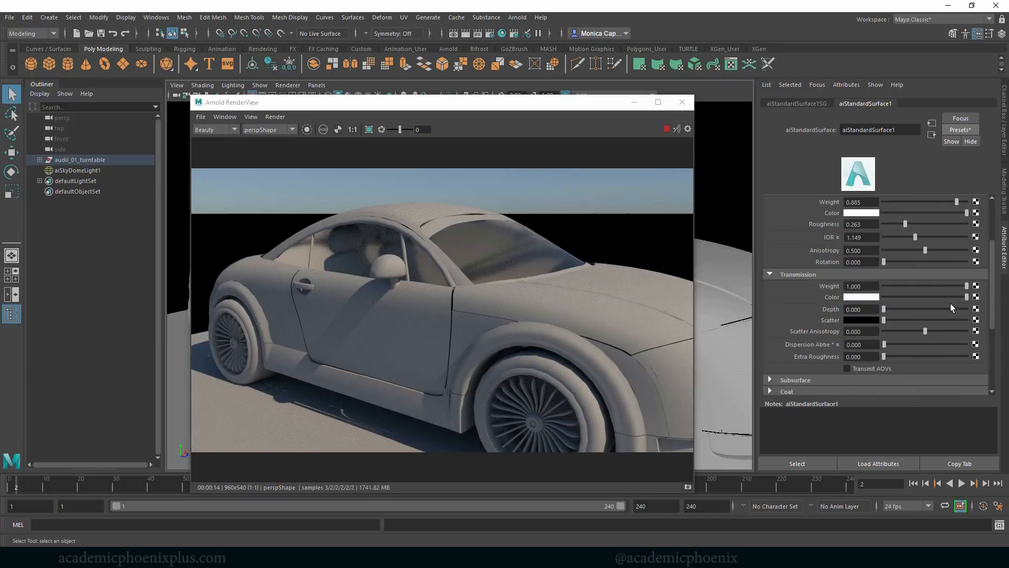
left_click(952, 296)
left_click(945, 296)
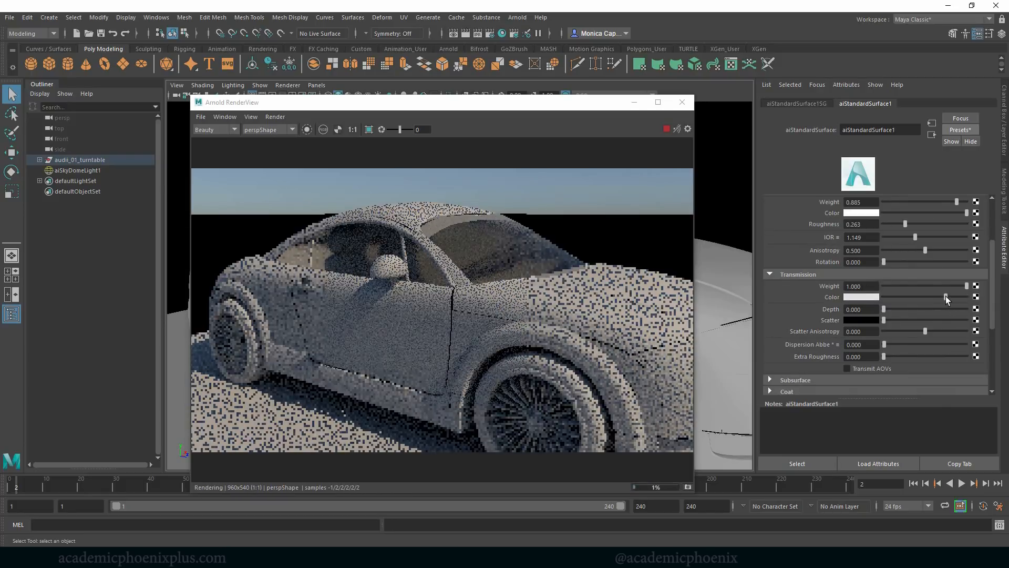
left_click(939, 296)
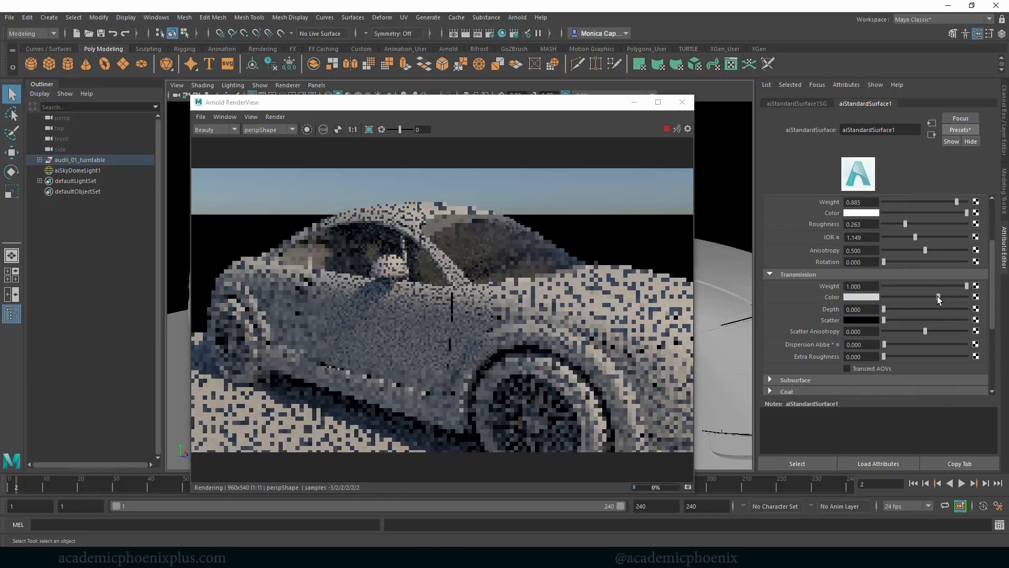
left_click(861, 297)
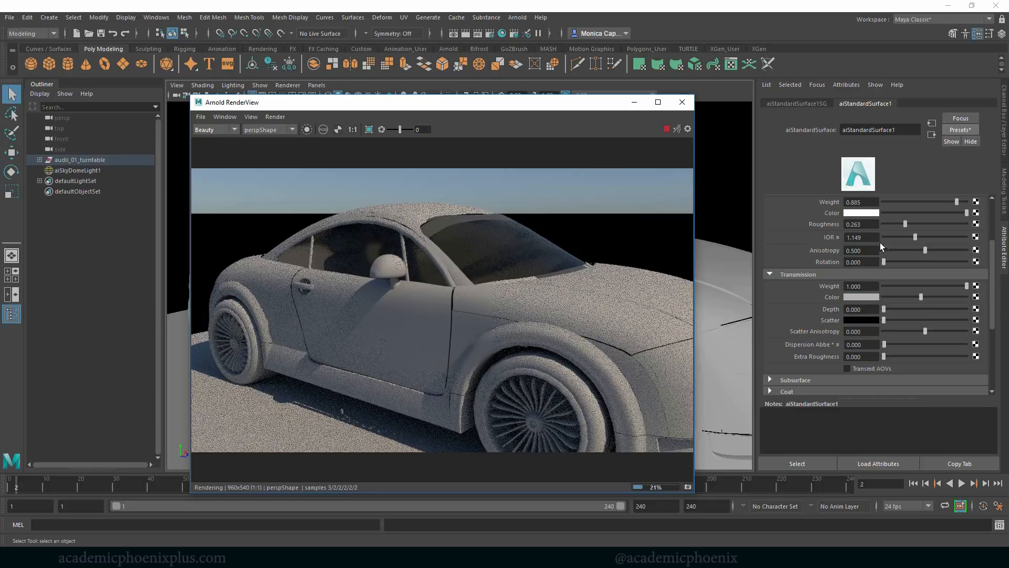
Step: Set the glass material's specular IOR to 1.1 and move the render window clear of the viewport's upper area
left_click_drag(877, 237, 823, 236)
type("1")
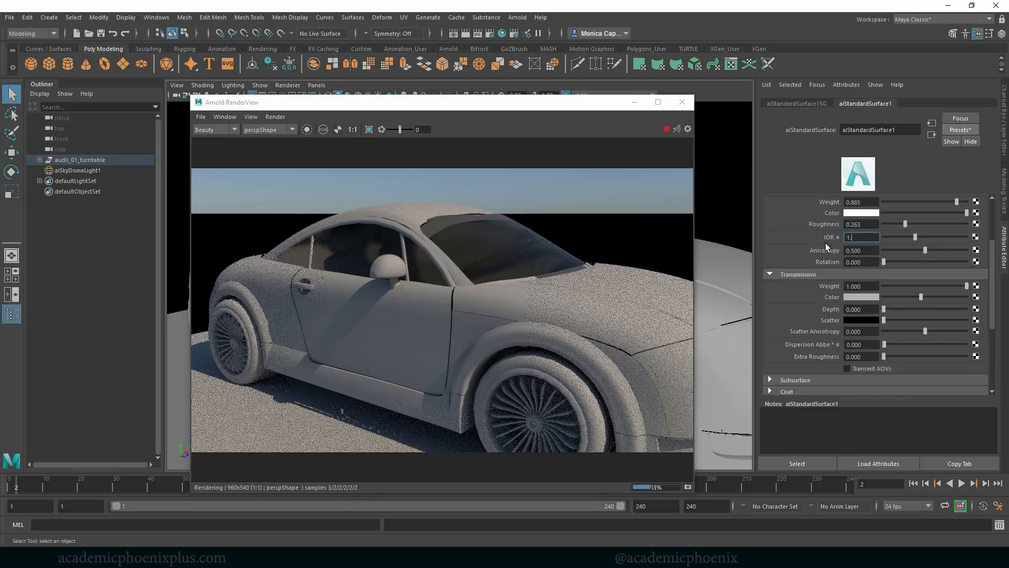
type(".1")
key("Return")
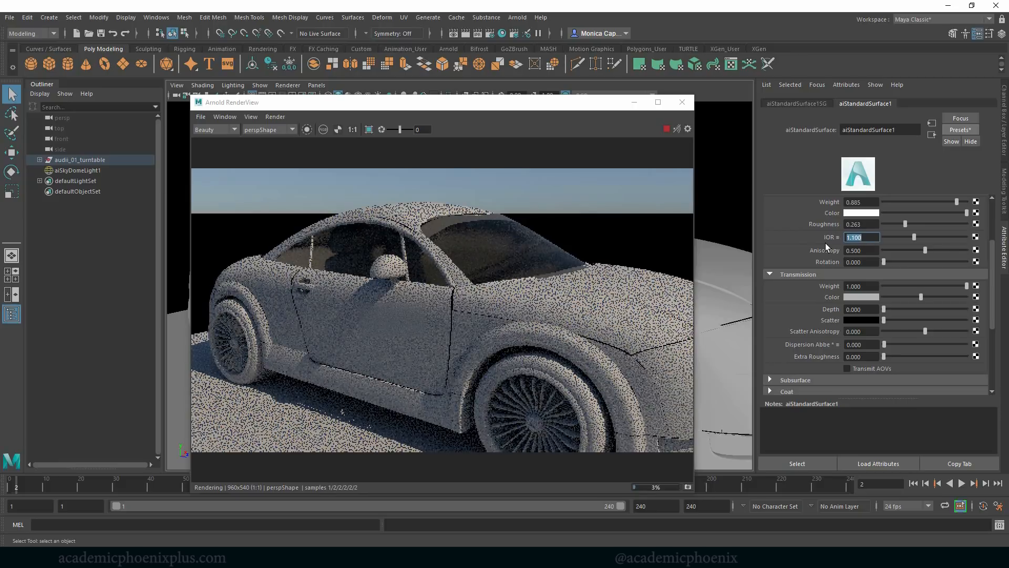
left_click_drag(559, 113, 515, 168)
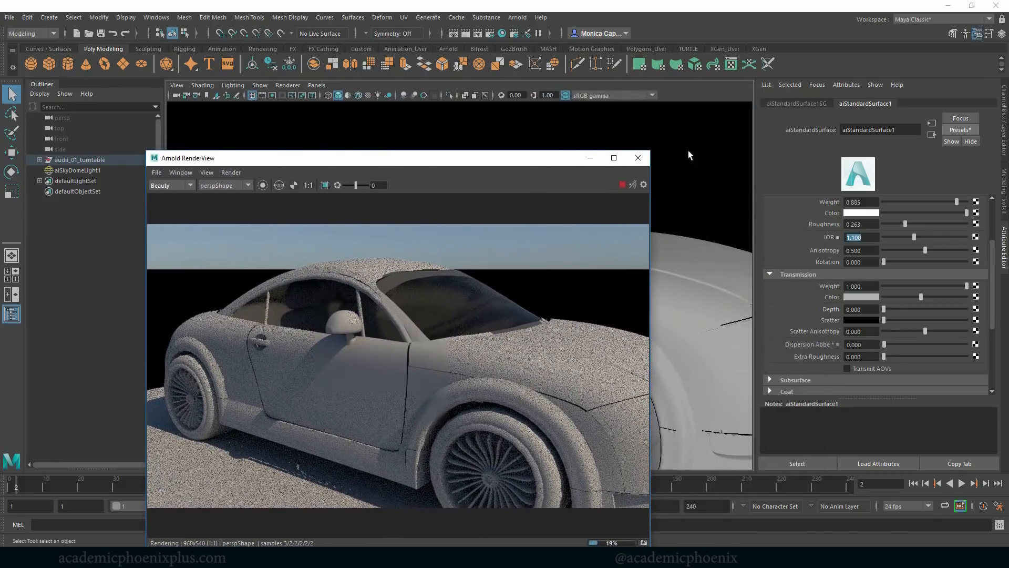
Step: Check the tinted windshield in the Arnold render from the front and from a front three-quarter view, and close the render window
left_click_drag(688, 150, 630, 151, "alt")
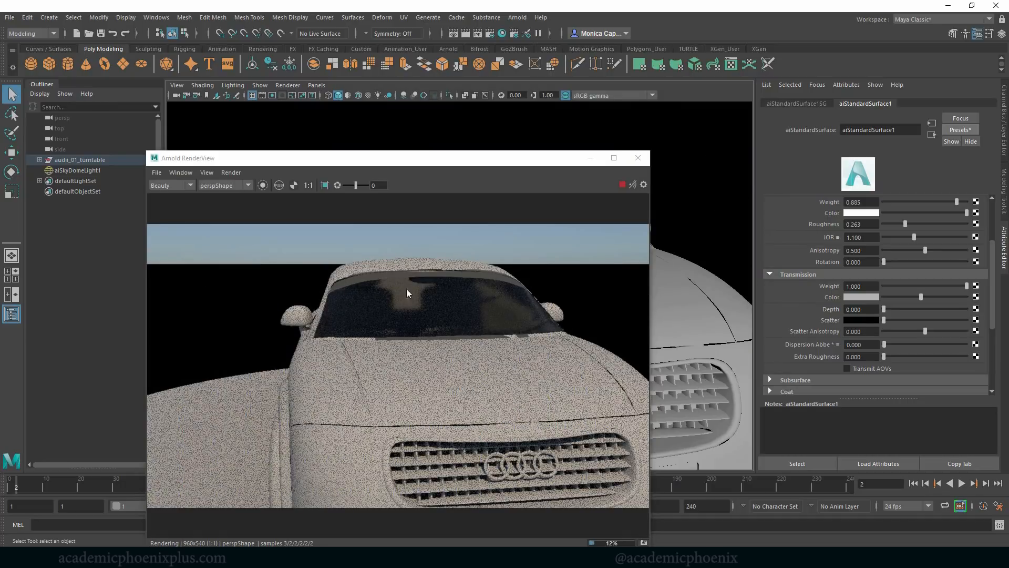
mouse_move(724, 233)
left_mouse_down("alt")
mouse_move(710, 214)
mouse_move(738, 223)
left_mouse_up("alt")
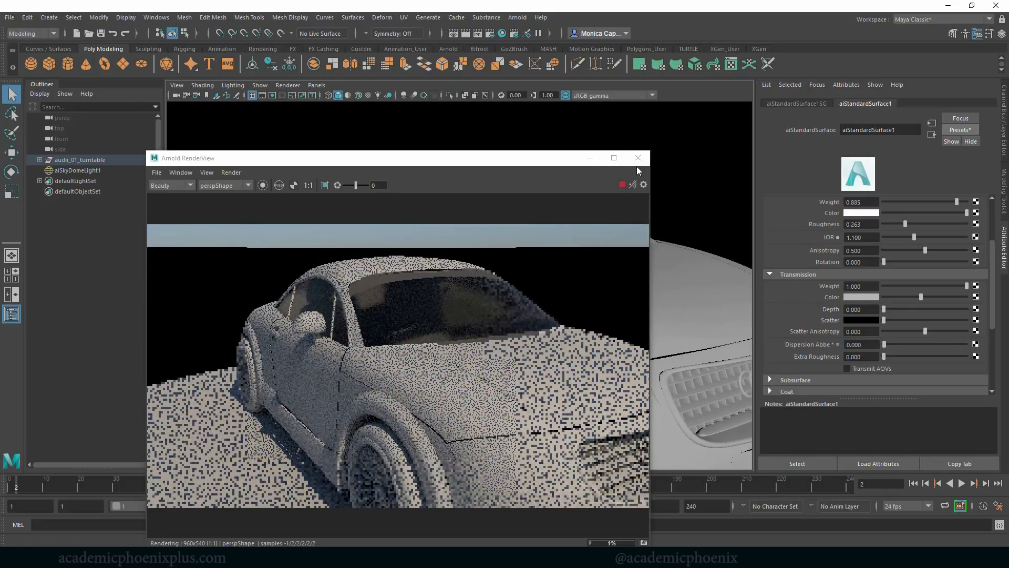
left_click(638, 158)
Step: Rename the glass material as Windshield_aiStandardSurface
left_click(905, 132)
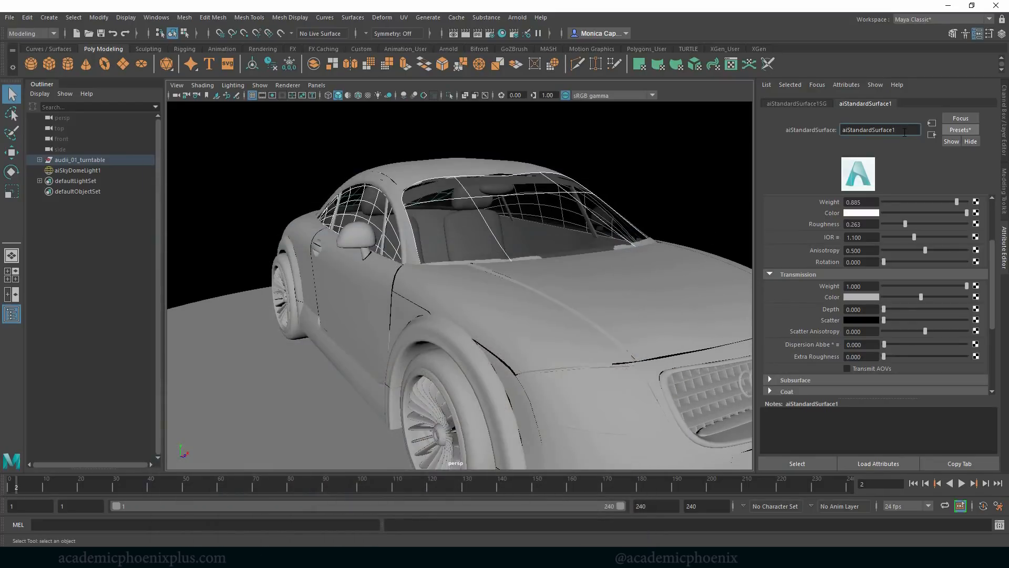
type("g")
key("BackSpace")
type("Windshield_")
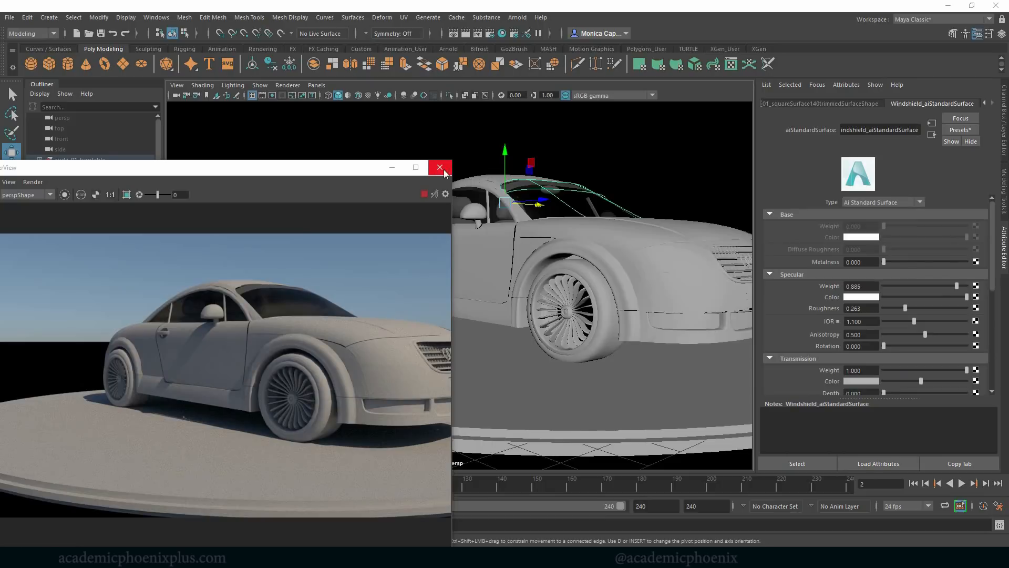
Step: Minimize the render window and select the outer rim surfaces of the car's wheels
left_click(392, 169)
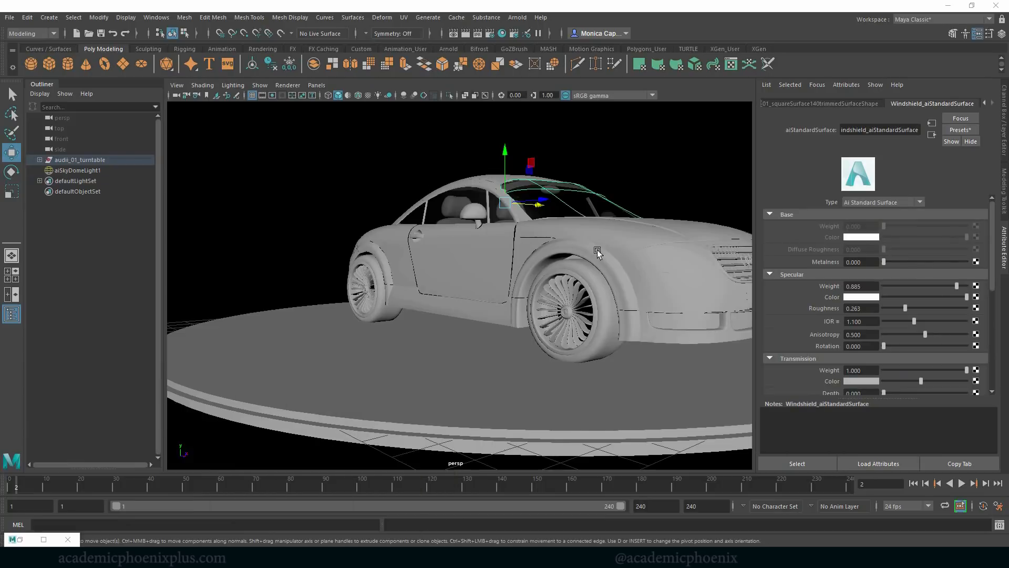
scroll(615, 267, "up", 6)
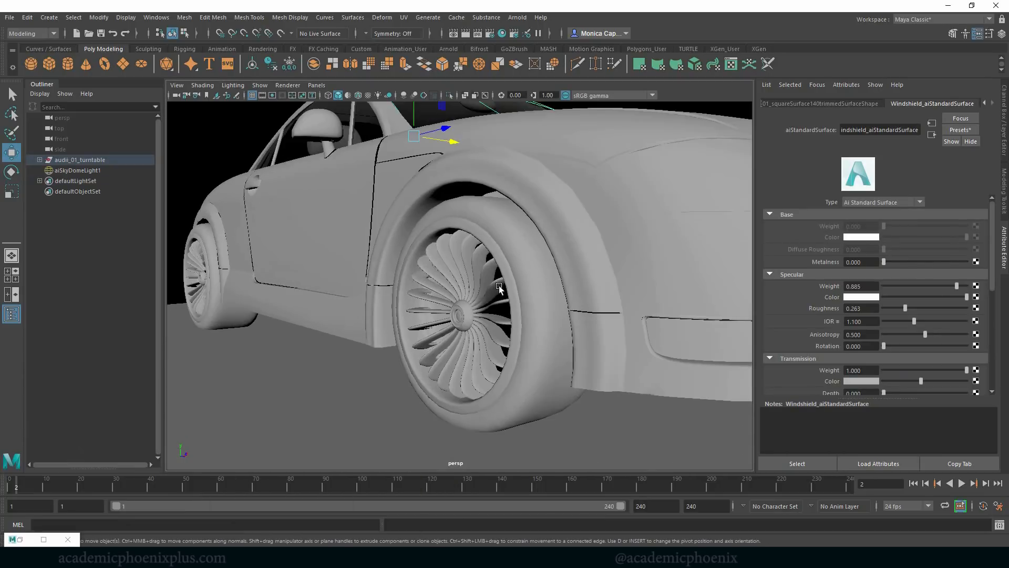
left_click_drag(499, 287, 558, 283, "alt")
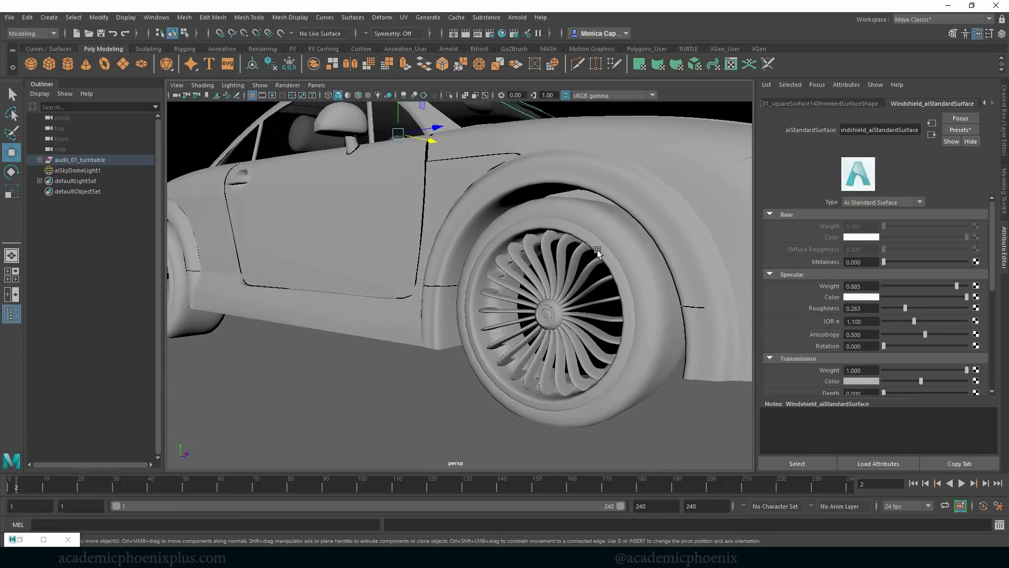
left_click(613, 284)
scroll(375, 259, "down", 2)
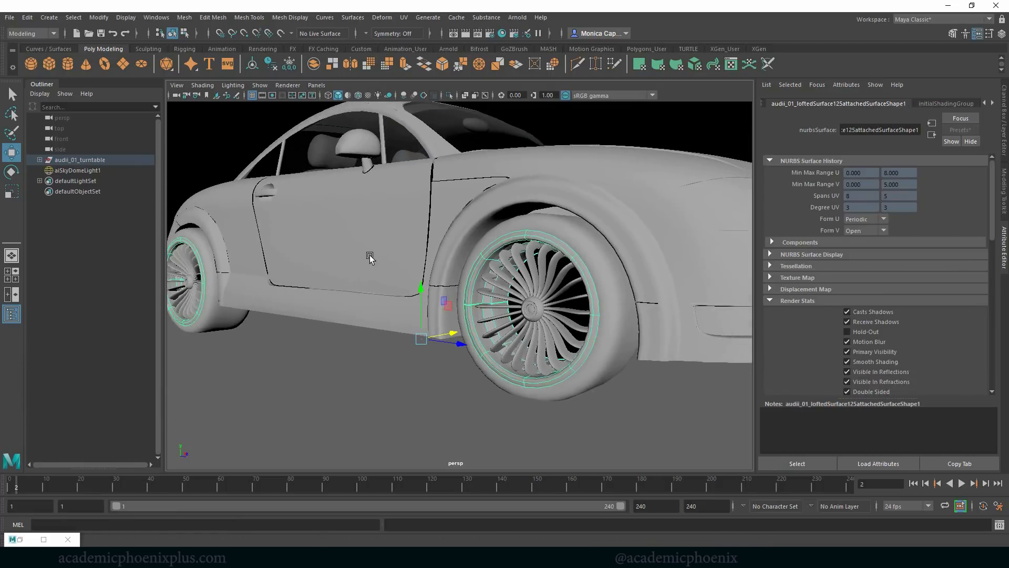
scroll(371, 256, "down", 1)
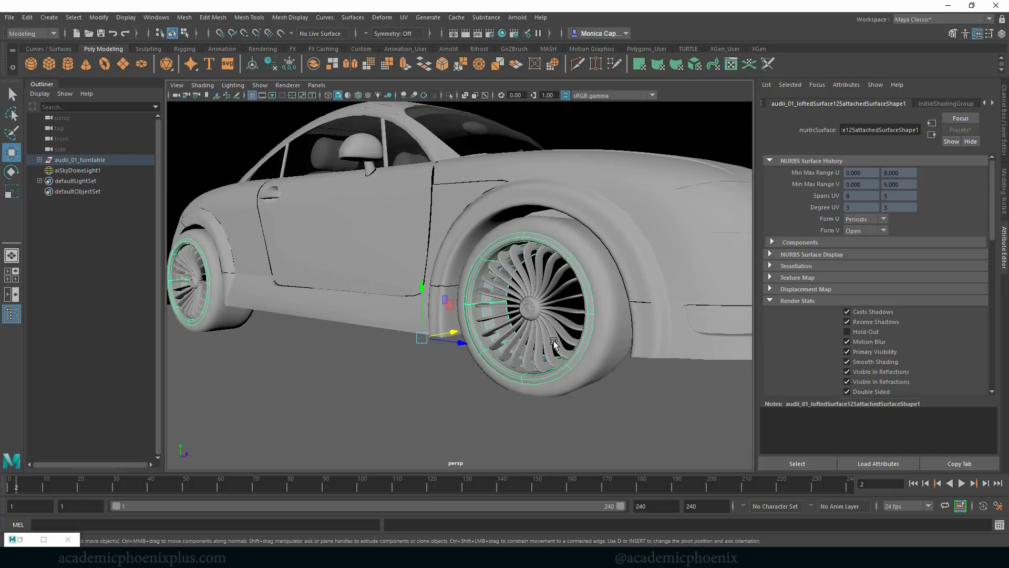
left_click_drag(567, 337, 610, 329, "alt")
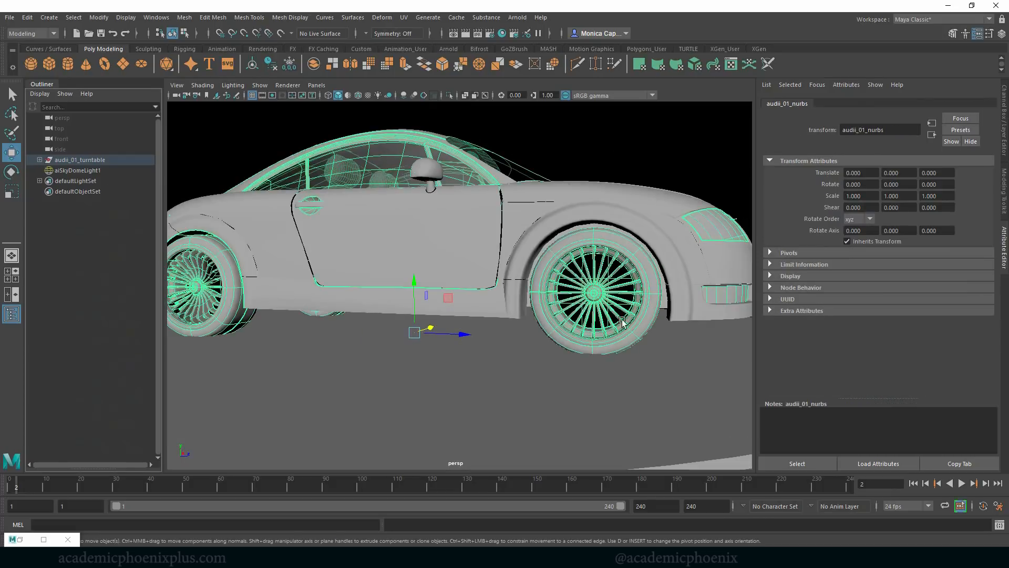
left_click(637, 245)
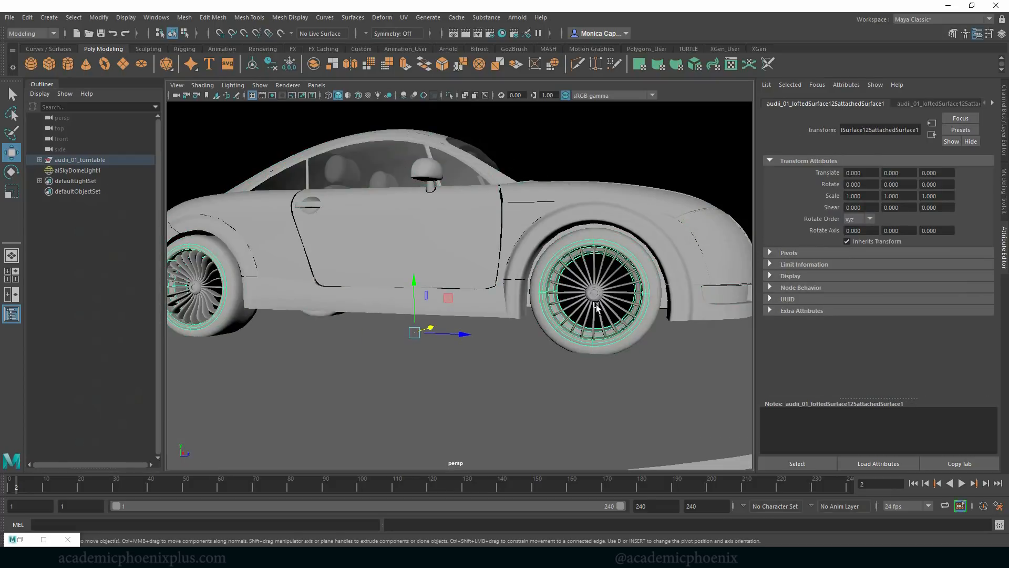
Step: In the enlarged side view, add the front wheel's spokes and hub to the rim selection, leaving out the wheel arch
key("space")
key("space")
key("space")
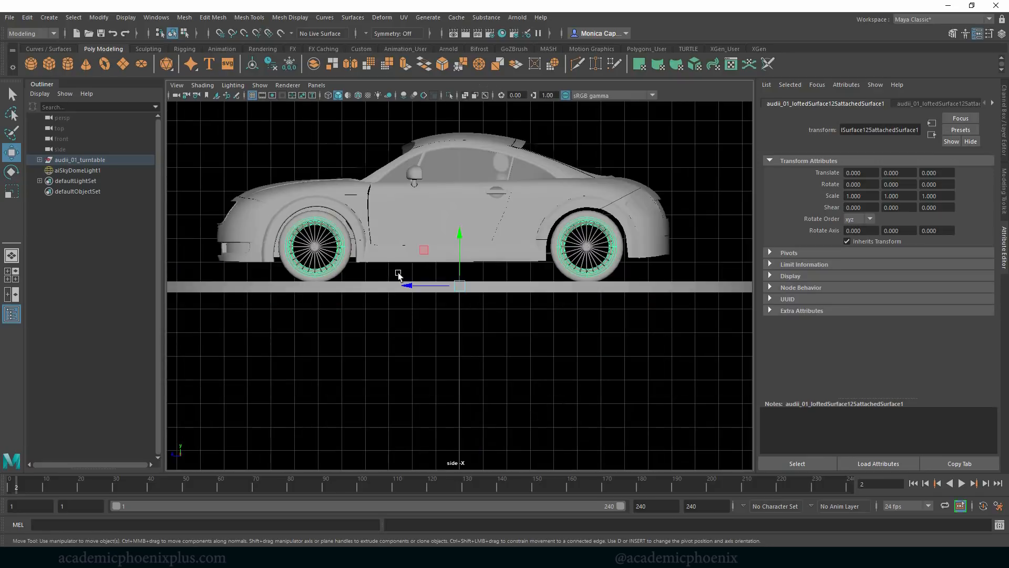
middle_click_drag(368, 273, 436, 318, "alt")
right_click_drag(440, 319, 705, 369, "alt")
middle_click_drag(292, 298, 366, 304, "alt")
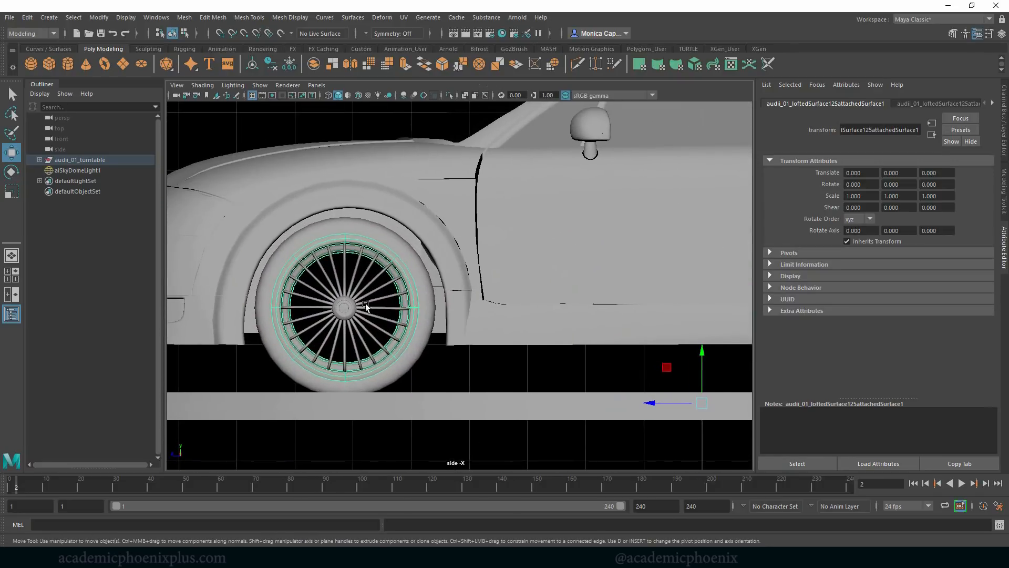
left_click(363, 330)
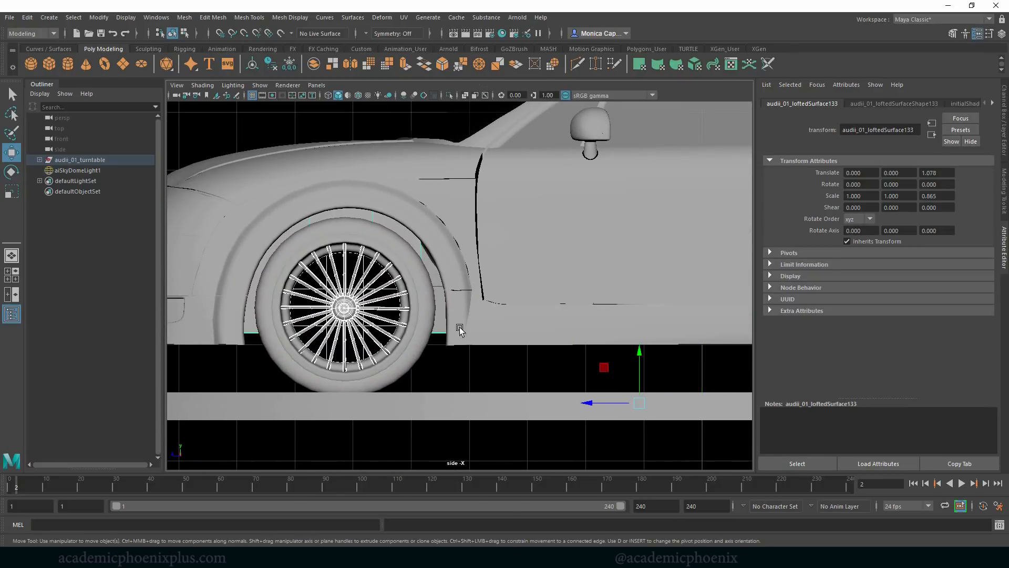
left_click(411, 236)
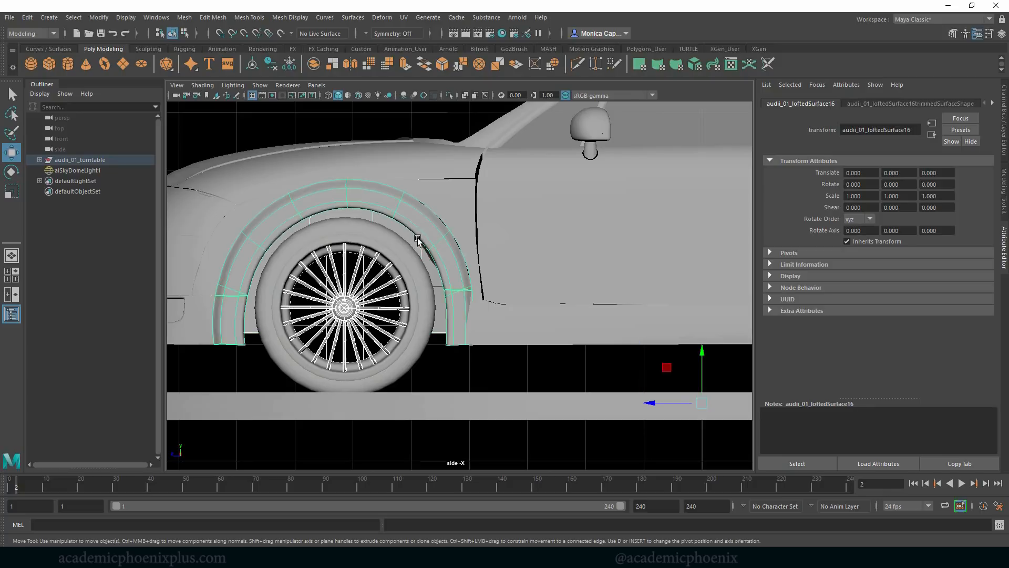
left_click(407, 238)
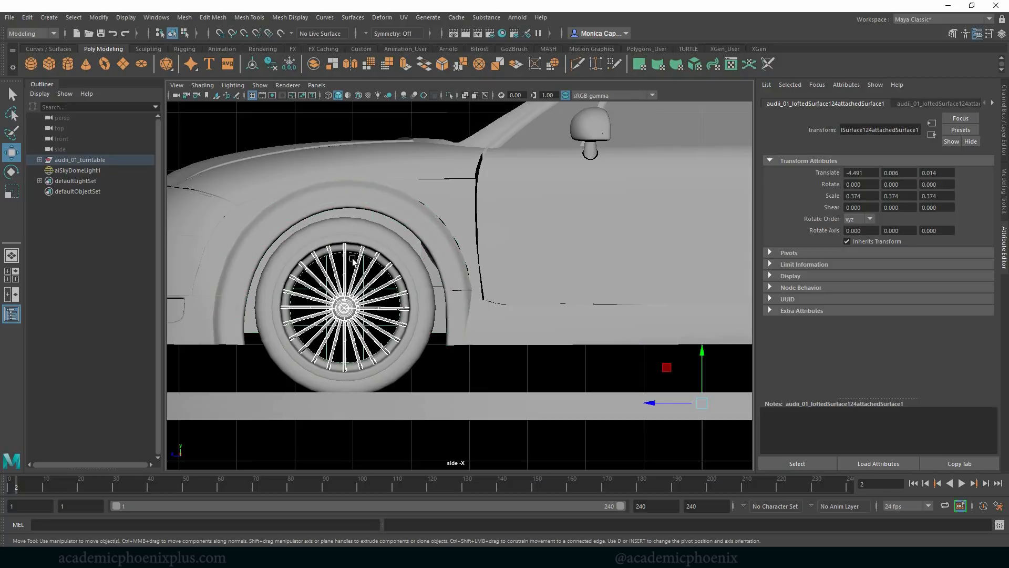
Step: Refine the front wheel selection by dropping the wheel-well surface behind it, keeping the spokes and hub selected
scroll(477, 252, "up", 5)
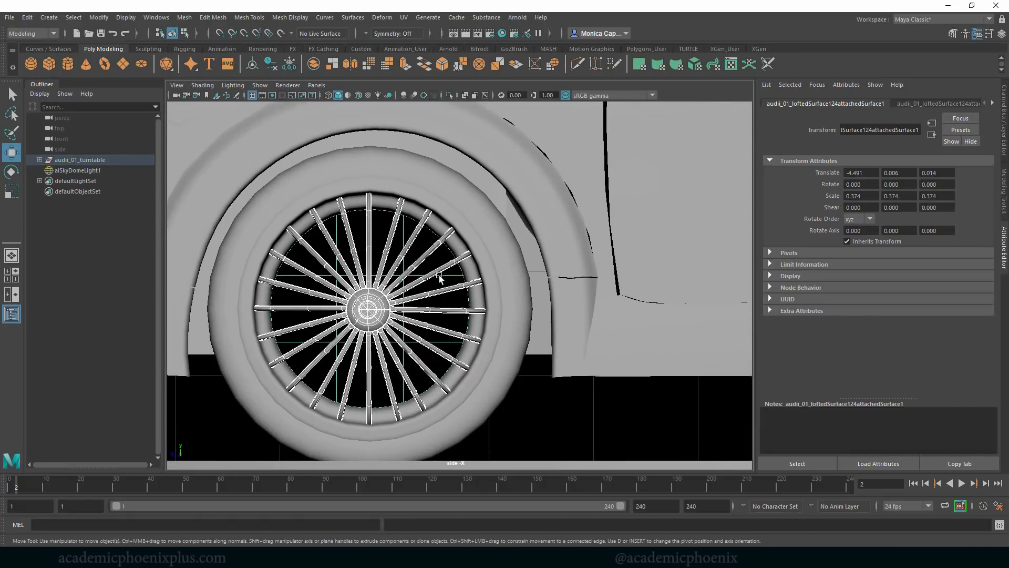
scroll(439, 277, "up", 5)
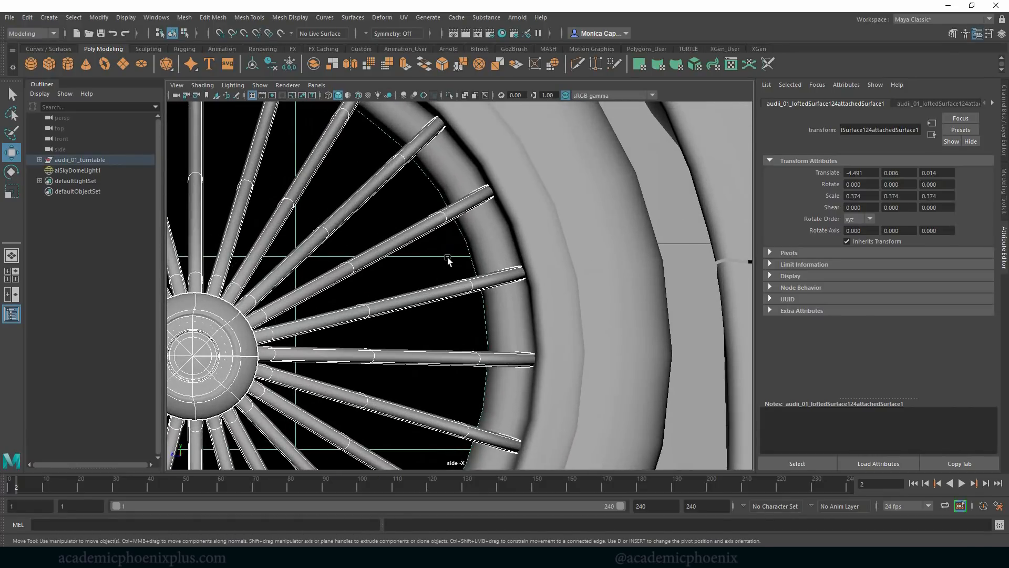
left_click(447, 260)
scroll(512, 319, "down", 8)
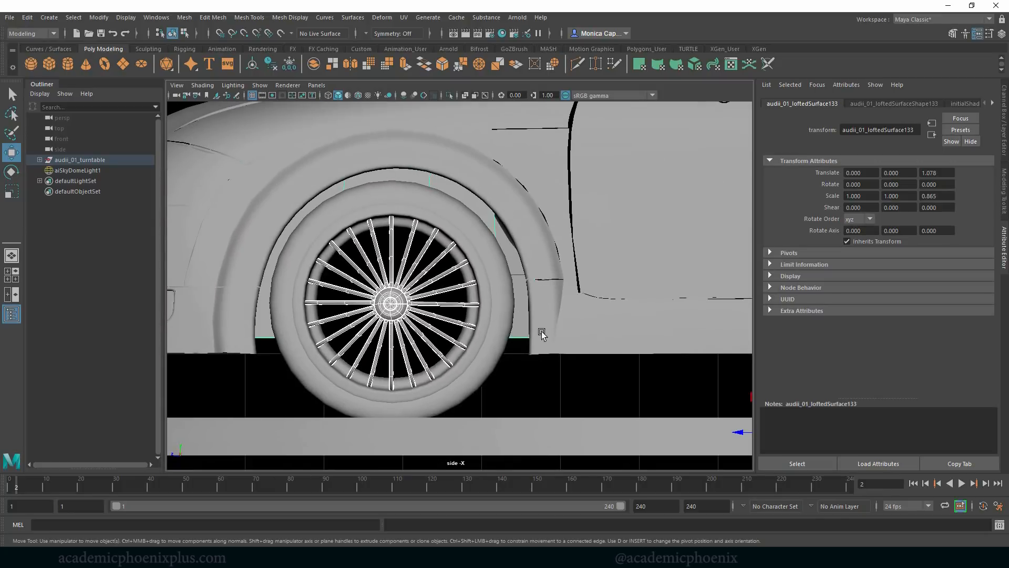
left_click(484, 207)
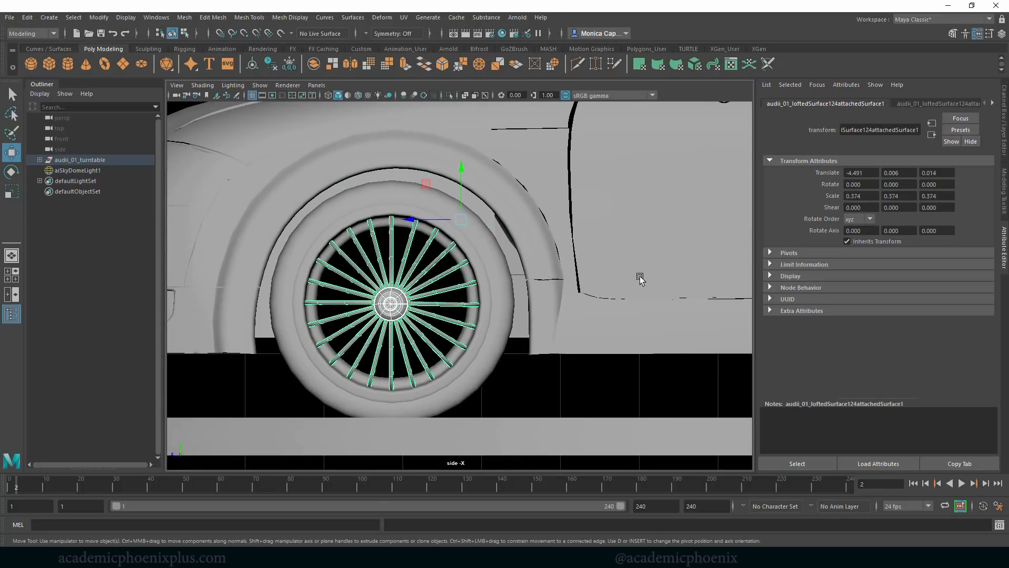
Step: Add the rim ring back to the selection and check that the rear wheel's rim and spokes are included
middle_click_drag(659, 277, 351, 323, "alt")
left_click(441, 245)
middle_click_drag(667, 314, 396, 310, "alt")
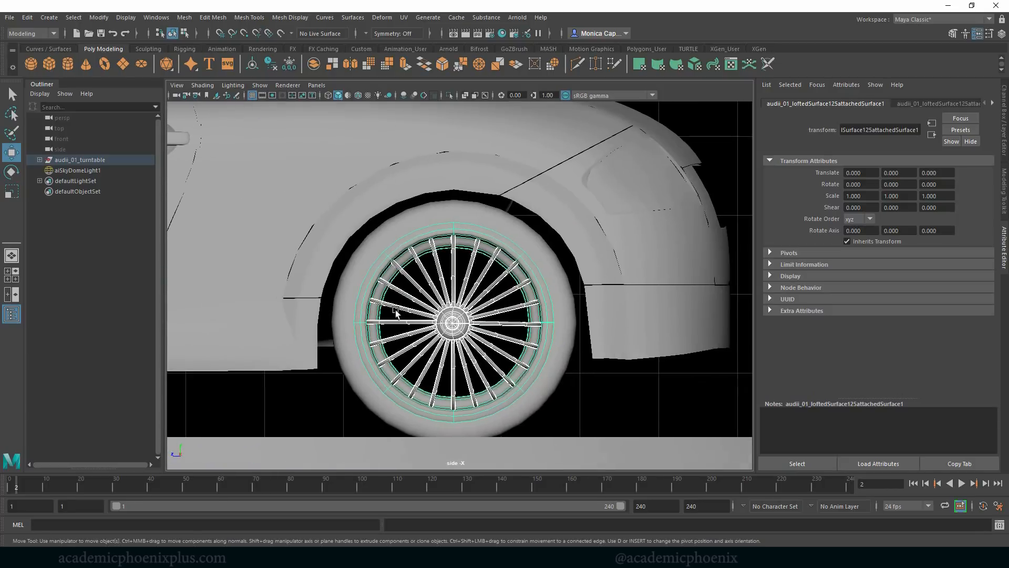
right_click_drag(534, 272, 623, 268, "alt")
Step: Return to the four-view layout and assign a new Arnold aiStandardSurface material to the selected rims and spokes
key("space")
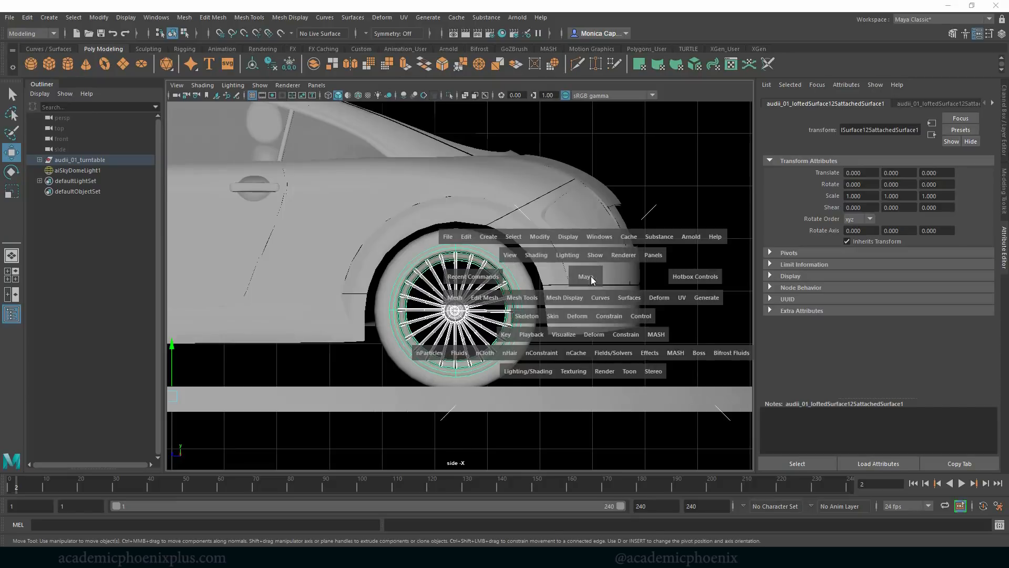
left_click_drag(657, 218, 557, 227, "alt")
right_click_drag(569, 207, 577, 453)
left_click(367, 269)
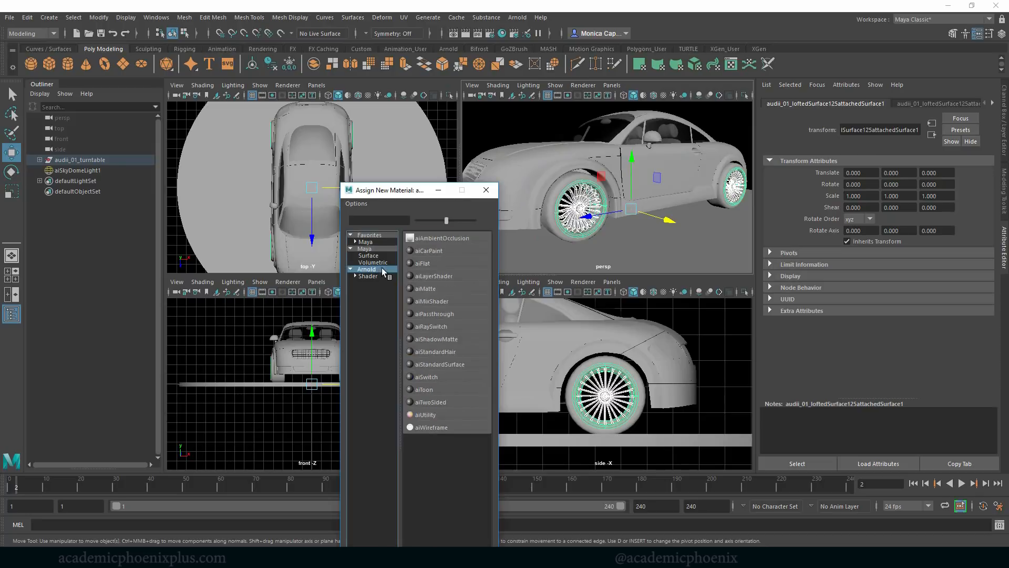
left_click(450, 364)
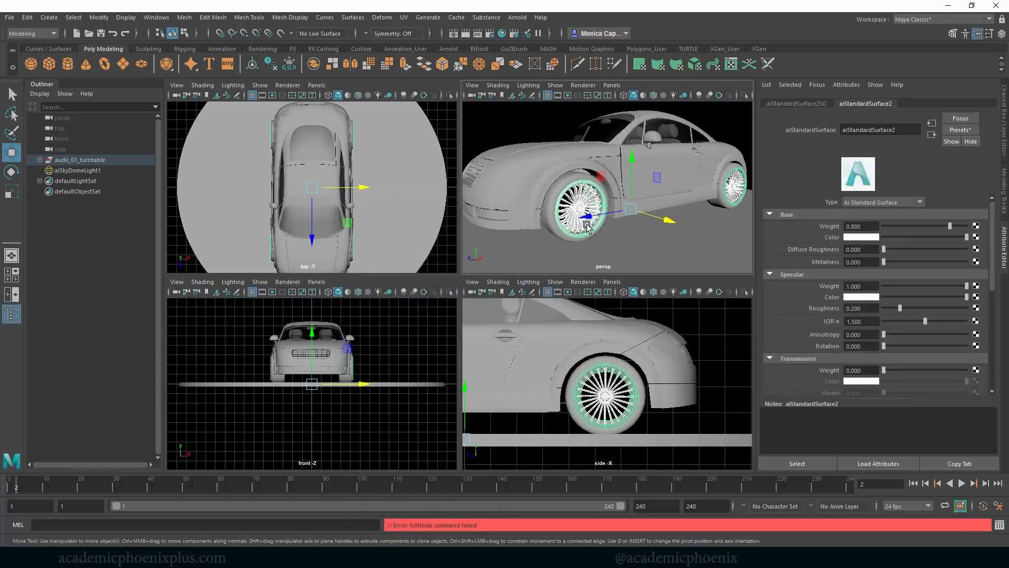
Step: Replace the rim material's settings with the Chrome preset and render the car in Arnold
left_click(962, 130)
mouse_move(931, 231)
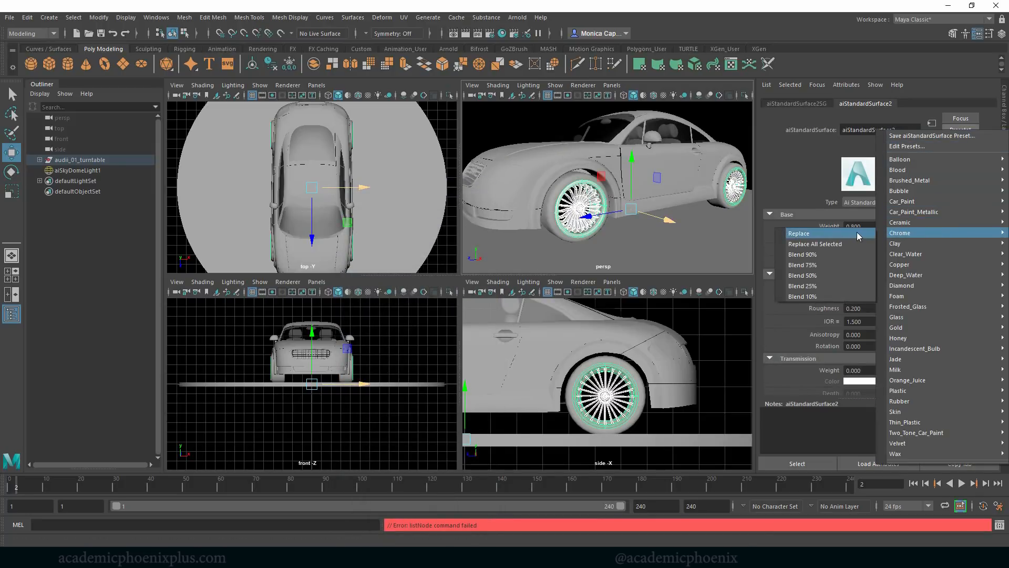
left_click(856, 234)
left_click(517, 18)
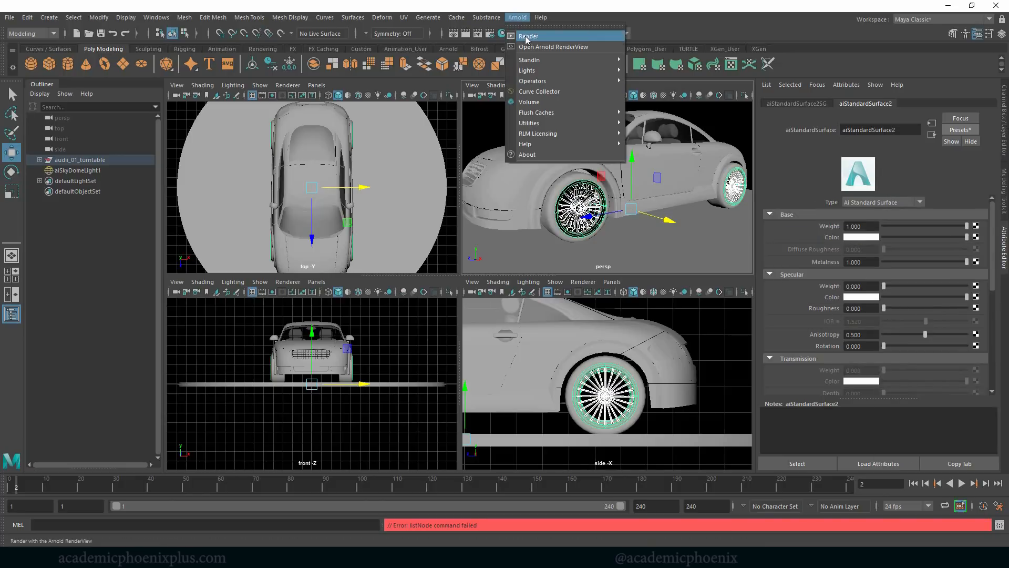
left_click(526, 36)
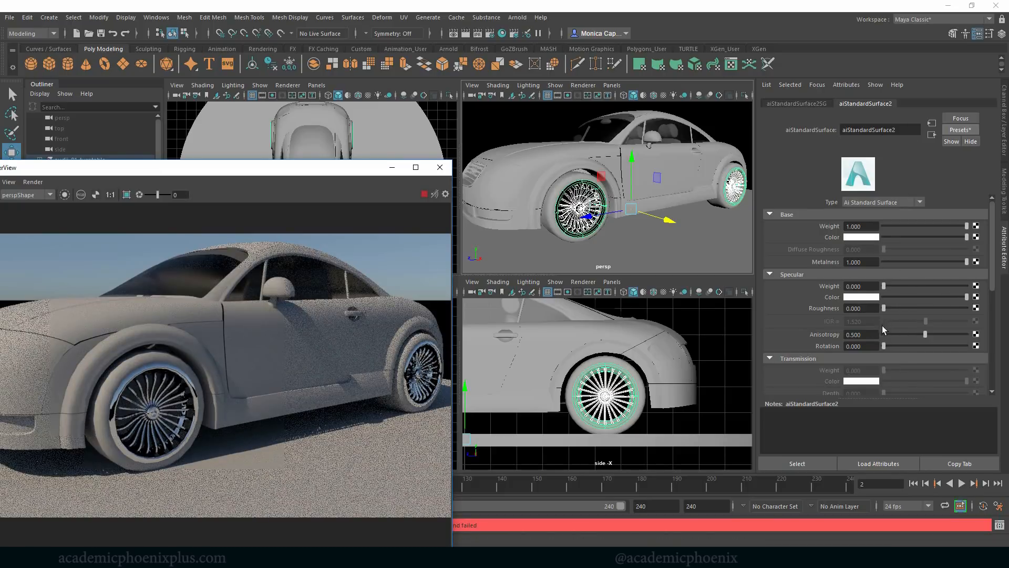
Step: Set the rim material's specular roughness to 0.282 and rename it chrome_aiStandardSurface
mouse_move(899, 308)
left_mouse_down()
mouse_move(916, 307)
mouse_move(907, 308)
left_mouse_up()
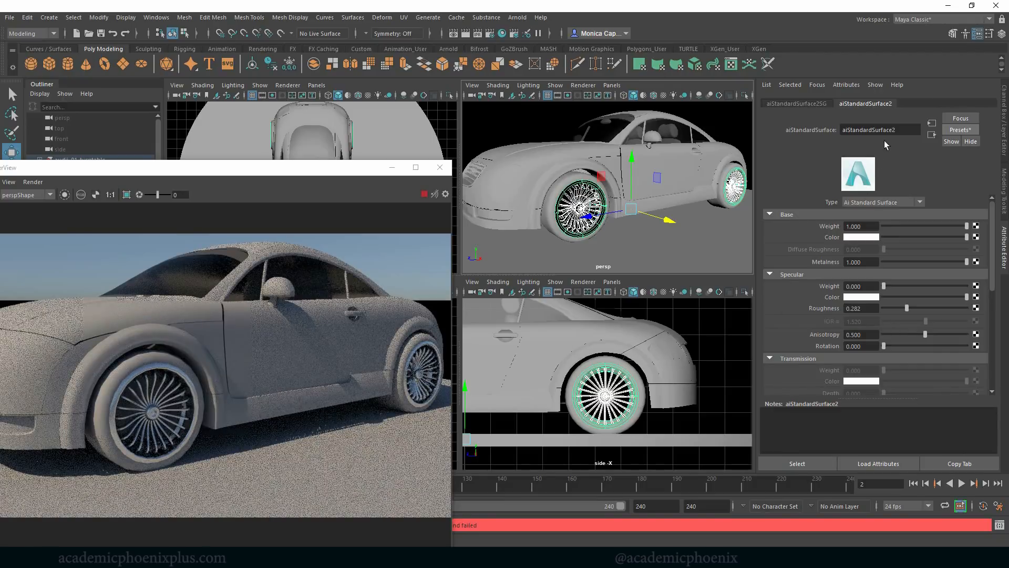
left_click(898, 130)
key("Home")
type("chrome_")
key("Return")
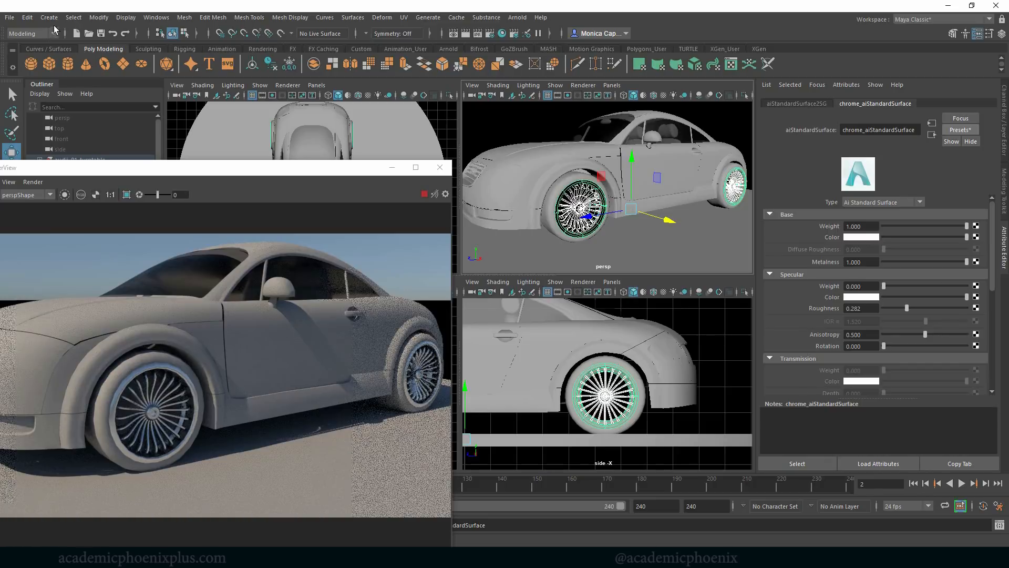
Step: Open the Save Scene As dialog for the current car scene
left_click(9, 18)
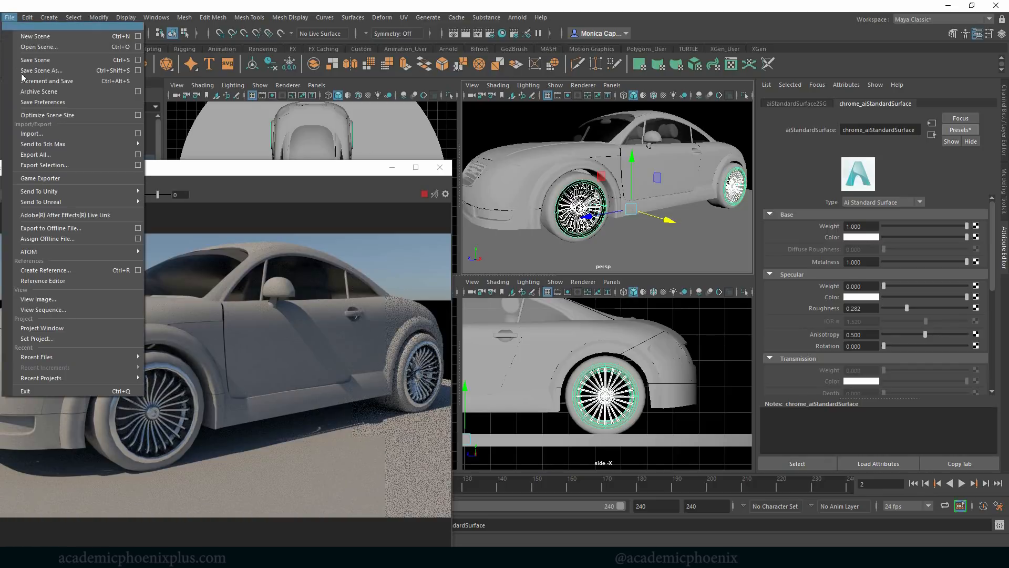
left_click(37, 70)
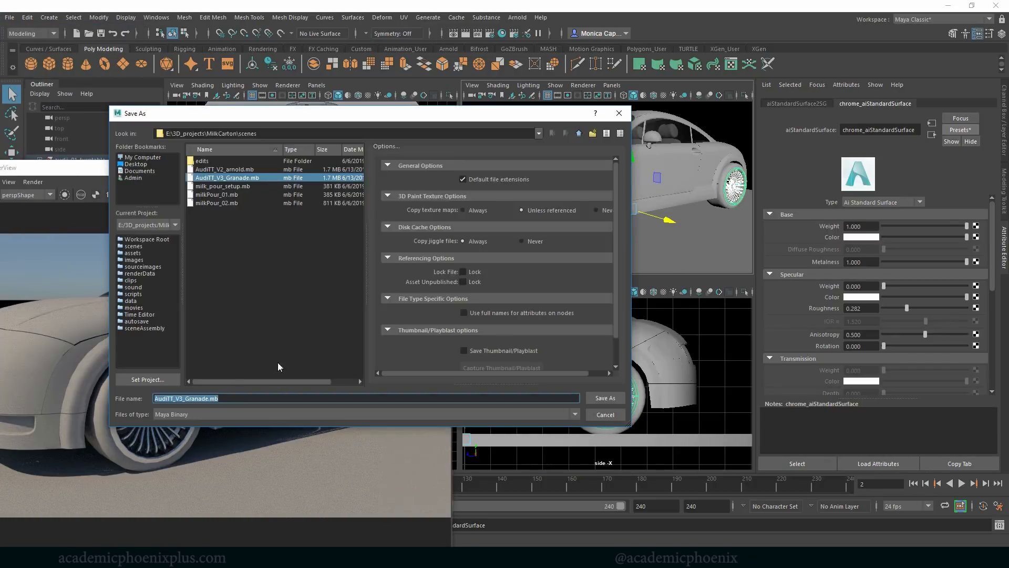
Step: Assign a new Arnold aiStandardSurface material to the selected tires and replace its settings with the Rubber preset
right_click_drag(565, 182, 590, 427)
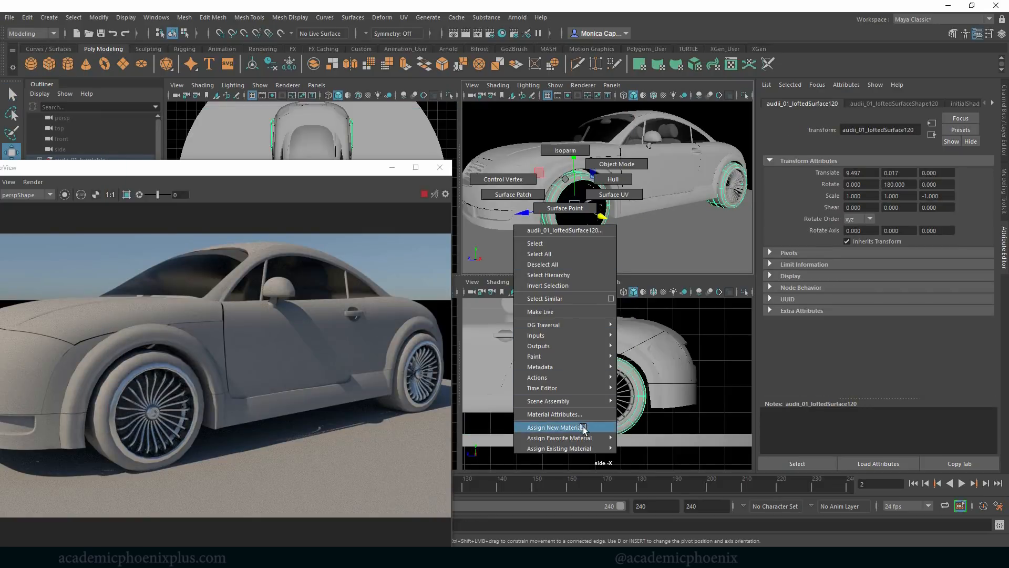
left_click(367, 269)
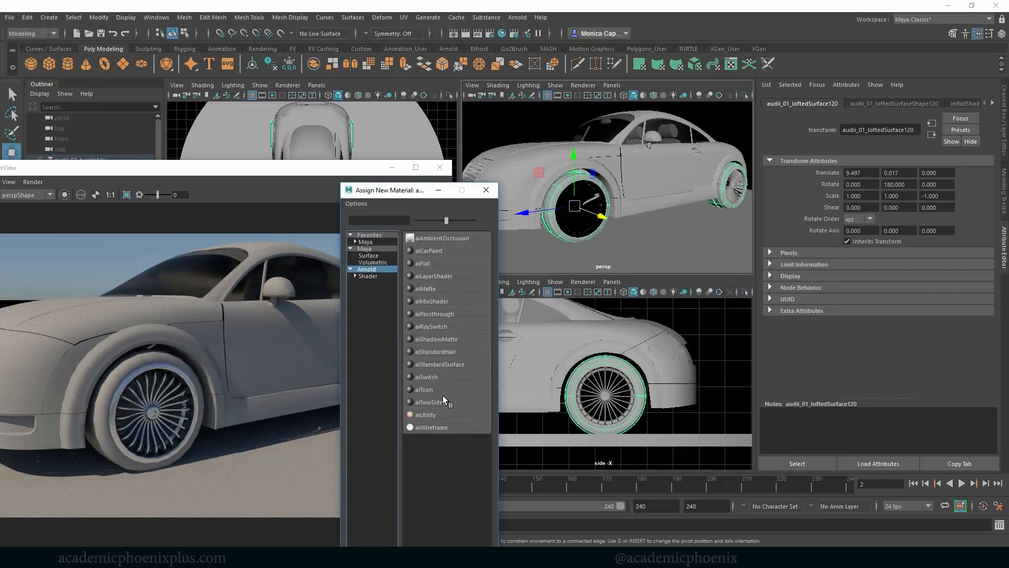
left_click(434, 364)
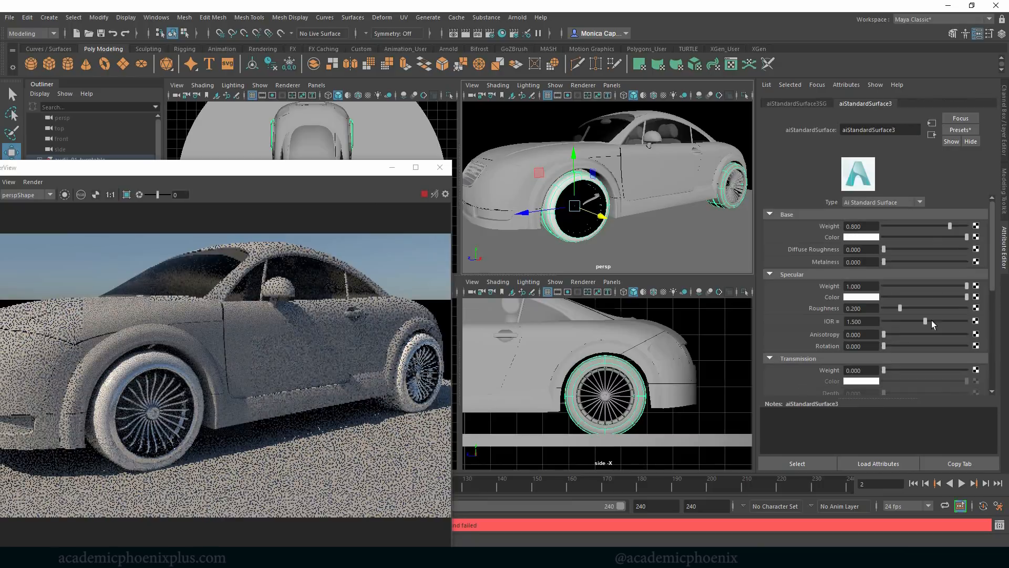
left_click(960, 130)
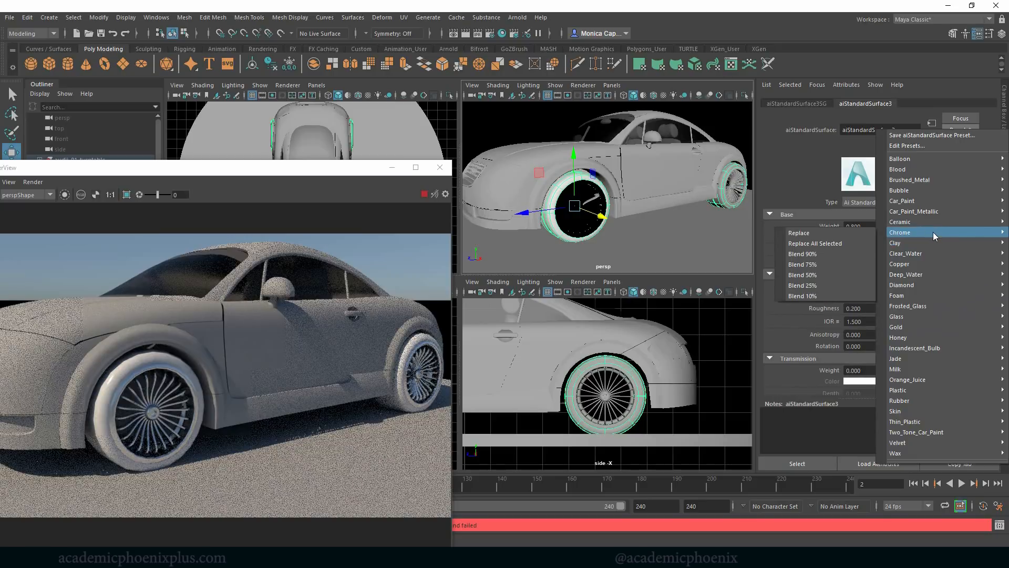
mouse_move(910, 400)
left_click(841, 404)
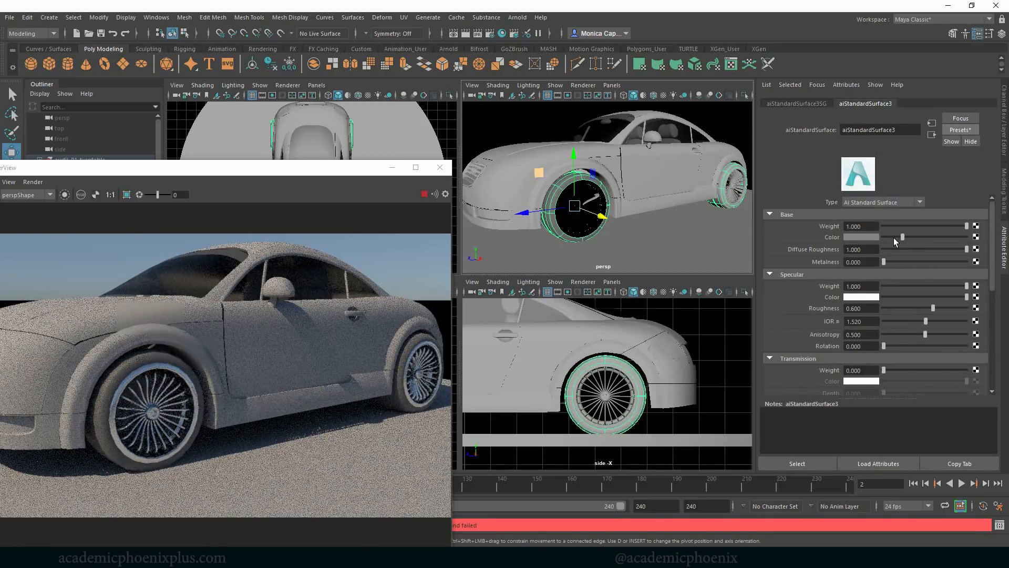
Step: Darken the tire material's base color to black and set its specular roughness to 0.679
left_click_drag(895, 239, 883, 237)
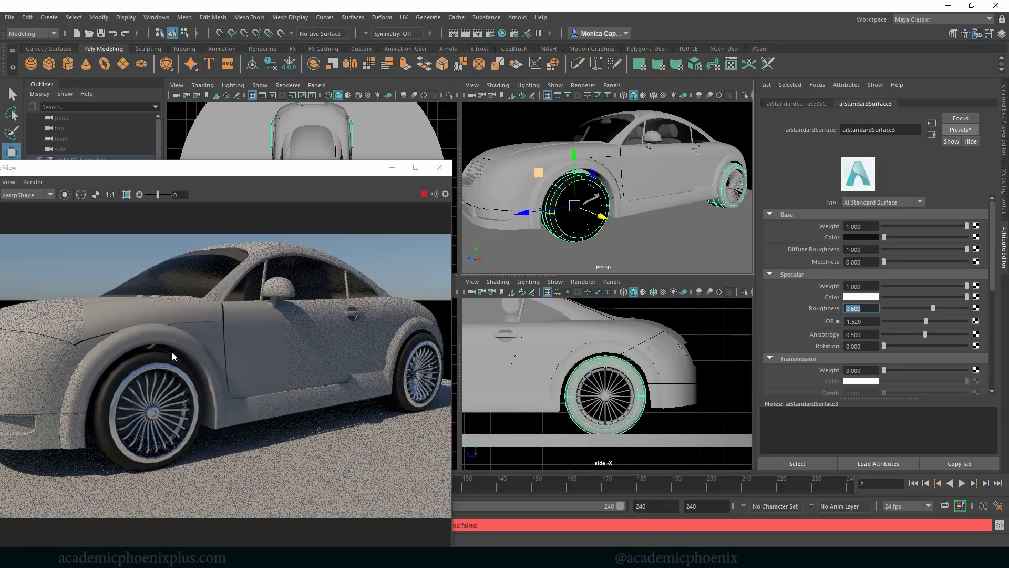
left_click(938, 308)
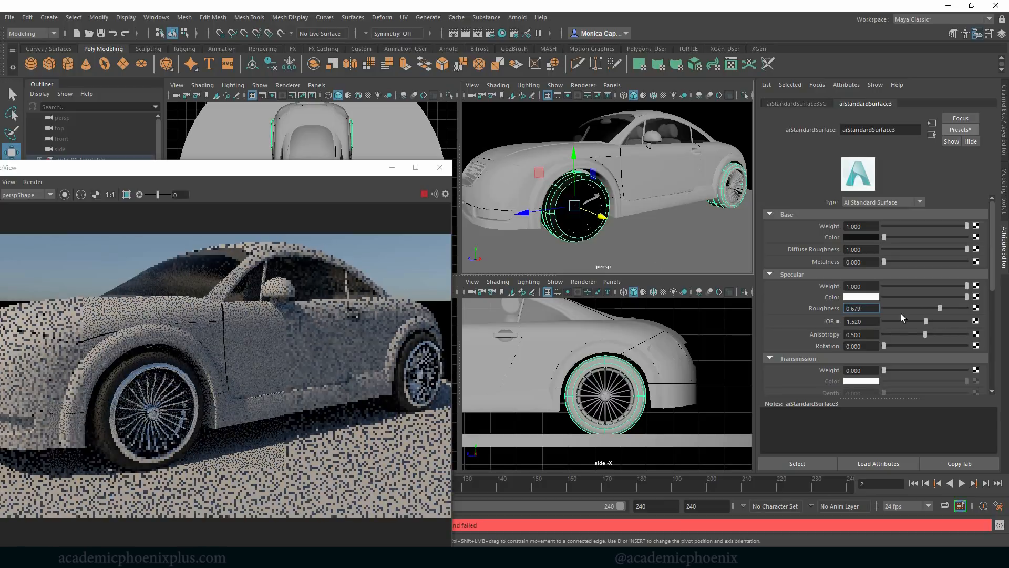
left_click(436, 170)
Step: Maximize the perspective view and select the car's painted body panels, including the roof, hood, window frame, doors, fenders and front bumper
left_click_drag(534, 171, 558, 181, "alt")
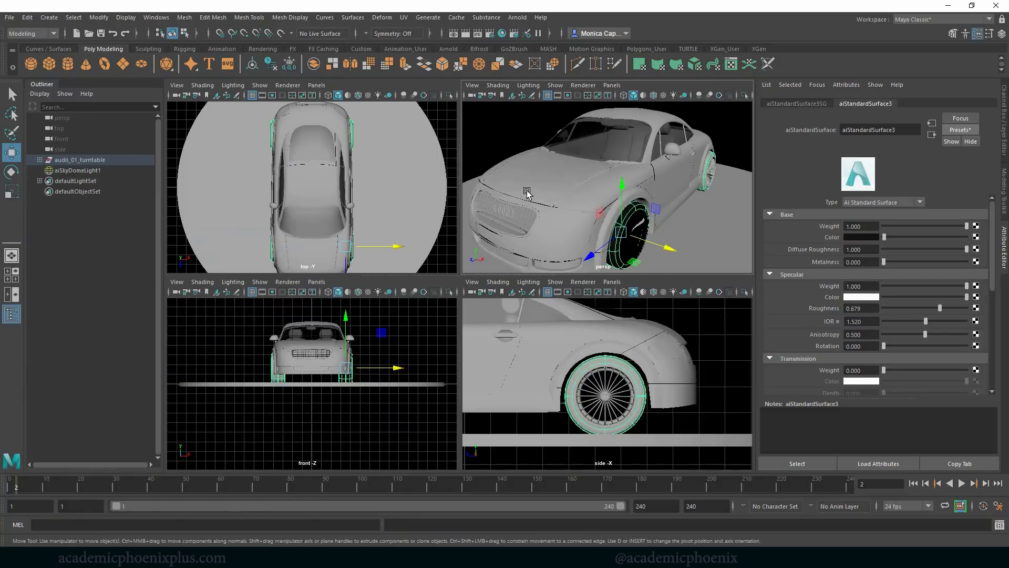
key("space")
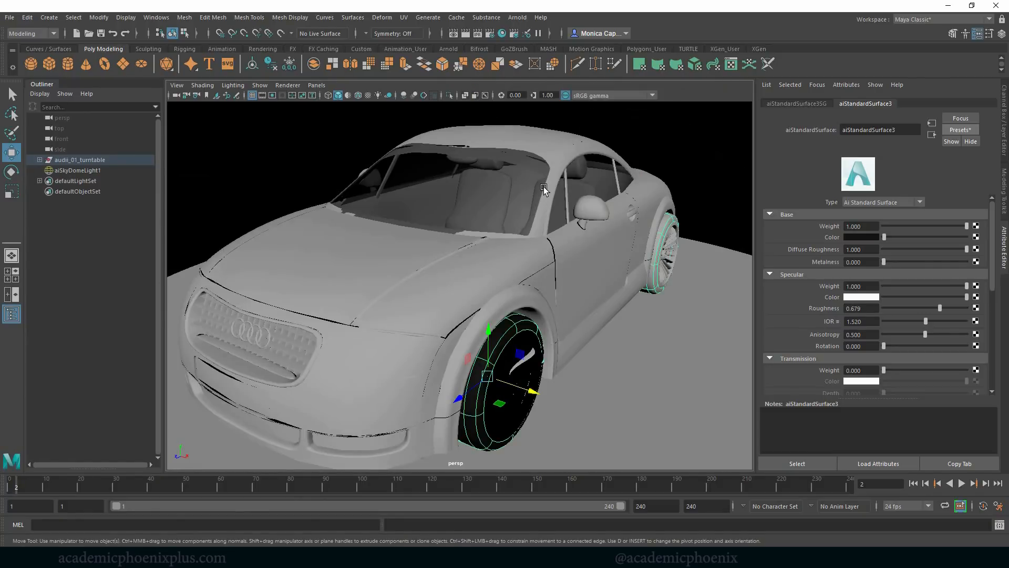
left_click_drag(223, 220, 410, 173, "alt")
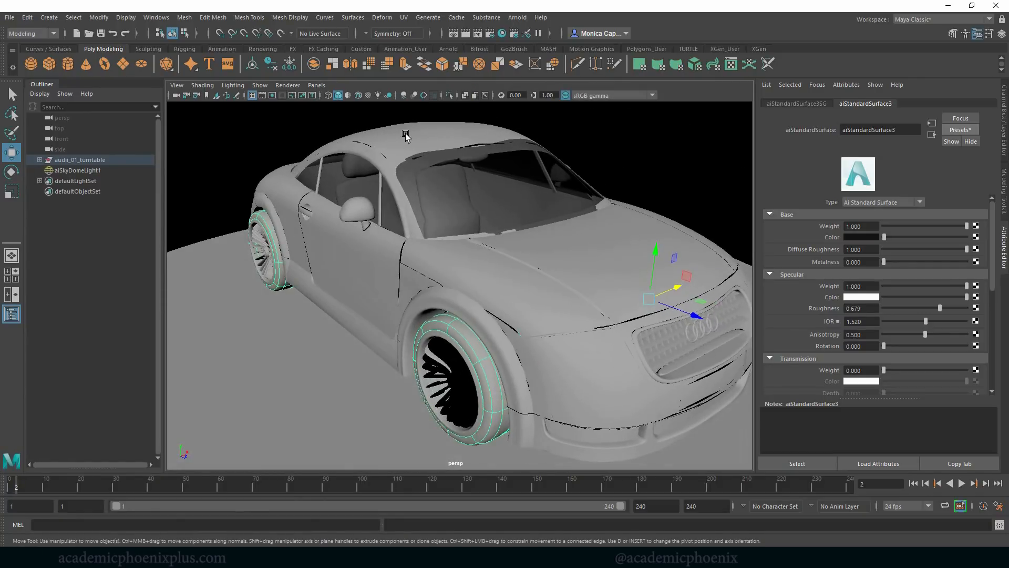
left_click(406, 135)
left_click(443, 241, "shift")
left_click(406, 226, "ctrl")
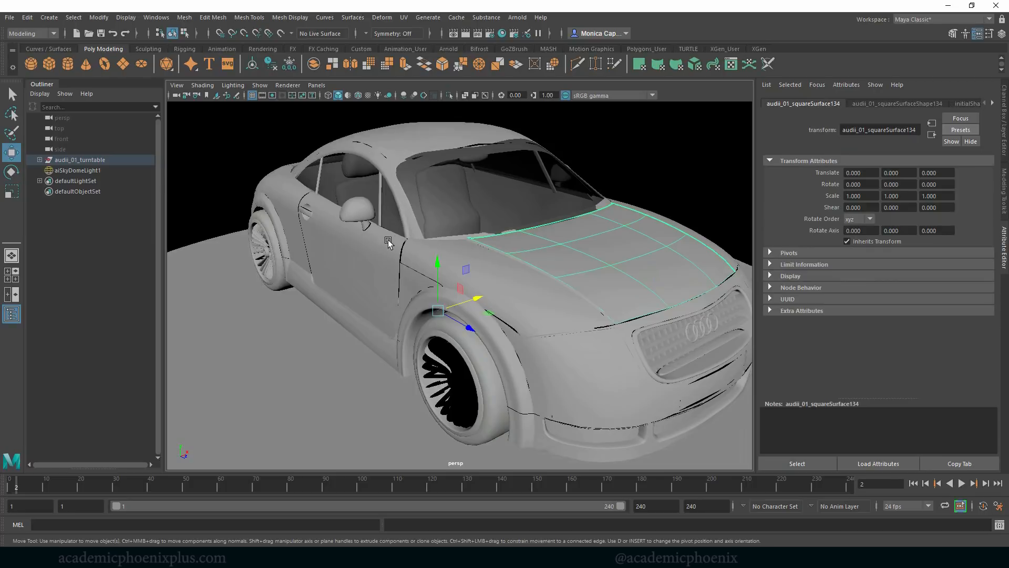
left_click(395, 200, "shift")
left_click(434, 287, "shift")
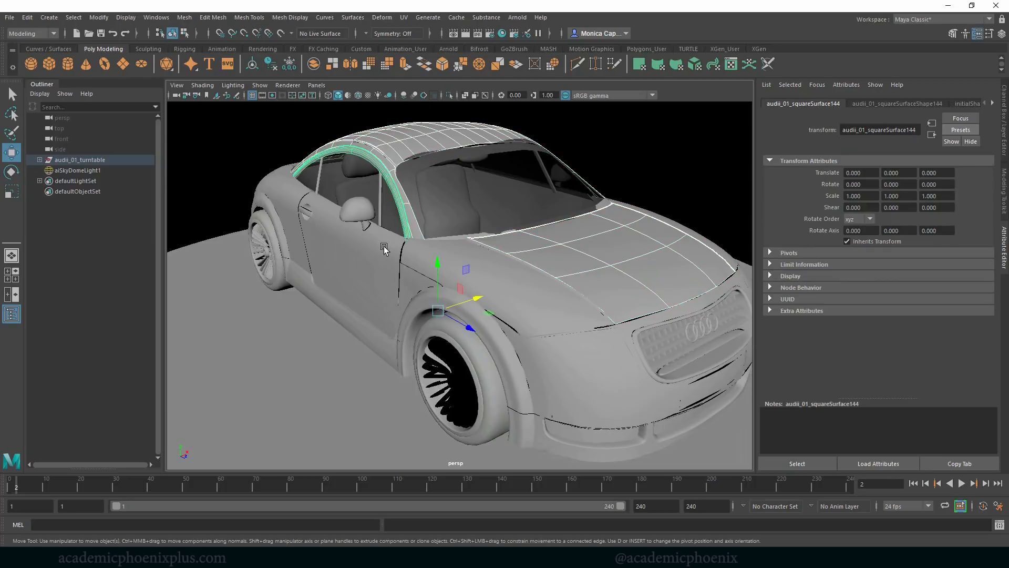
left_click(515, 291, "shift")
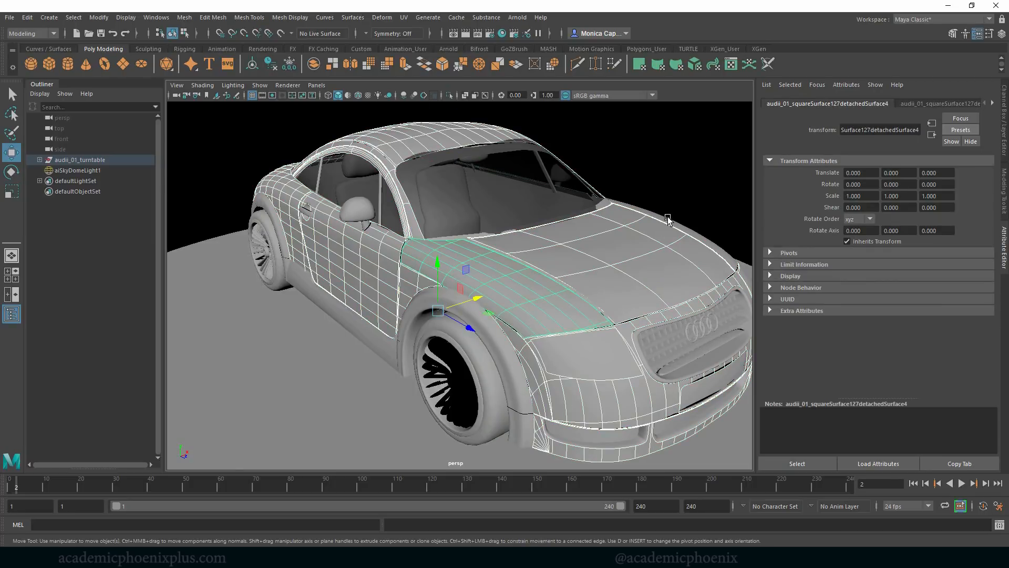
Step: Add the front wheel arch, side skirt and rear wheel arch on the car's other side to the body selection
left_click_drag(634, 204, 368, 244)
key("ctrl+z")
left_click(346, 293)
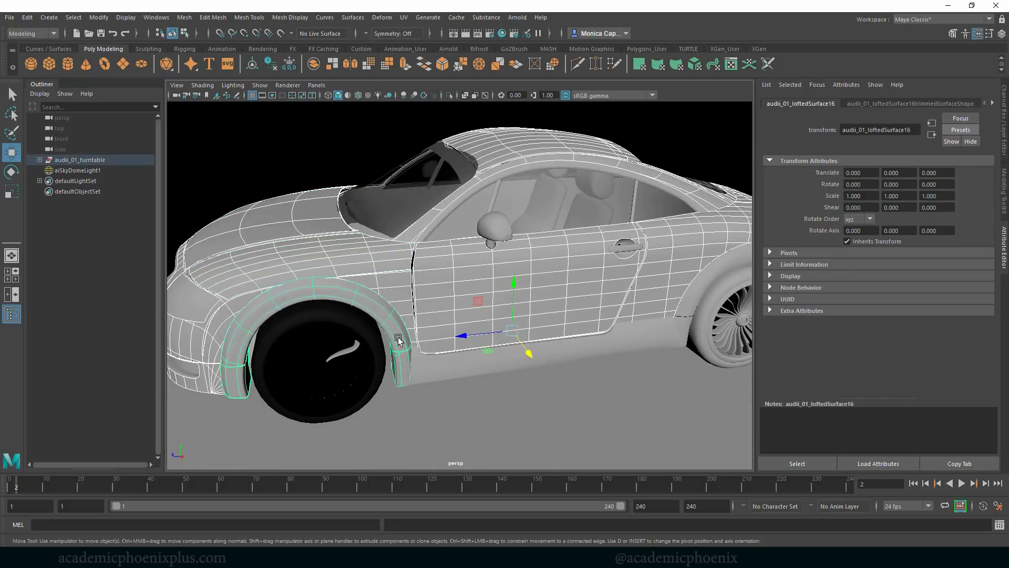
left_click_drag(457, 363, 466, 361, "shift")
key("ctrl+z")
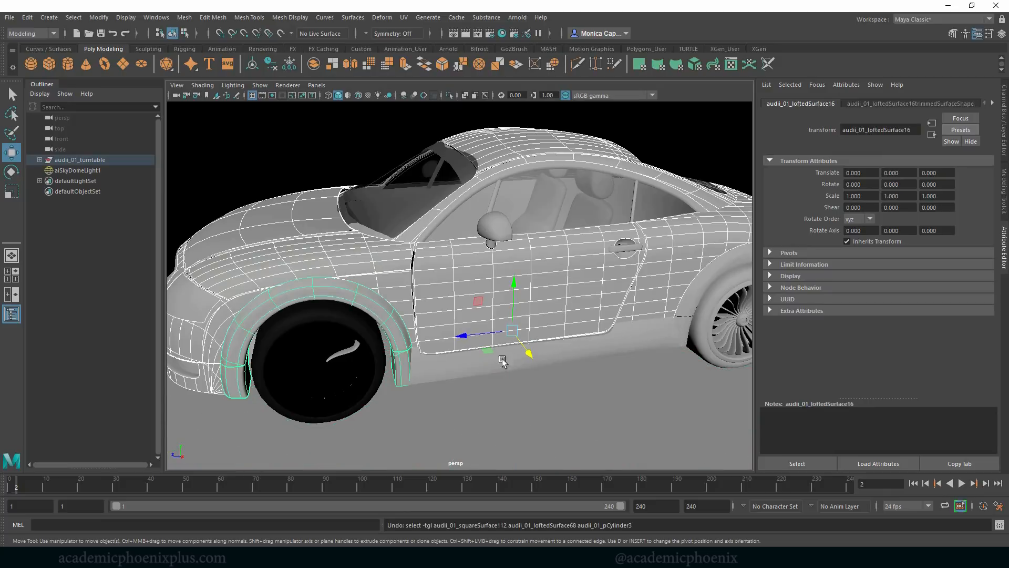
left_click(447, 368)
left_click_drag(637, 279, 274, 353, "alt")
left_click_drag(623, 295, 558, 301, "alt")
left_click(558, 299)
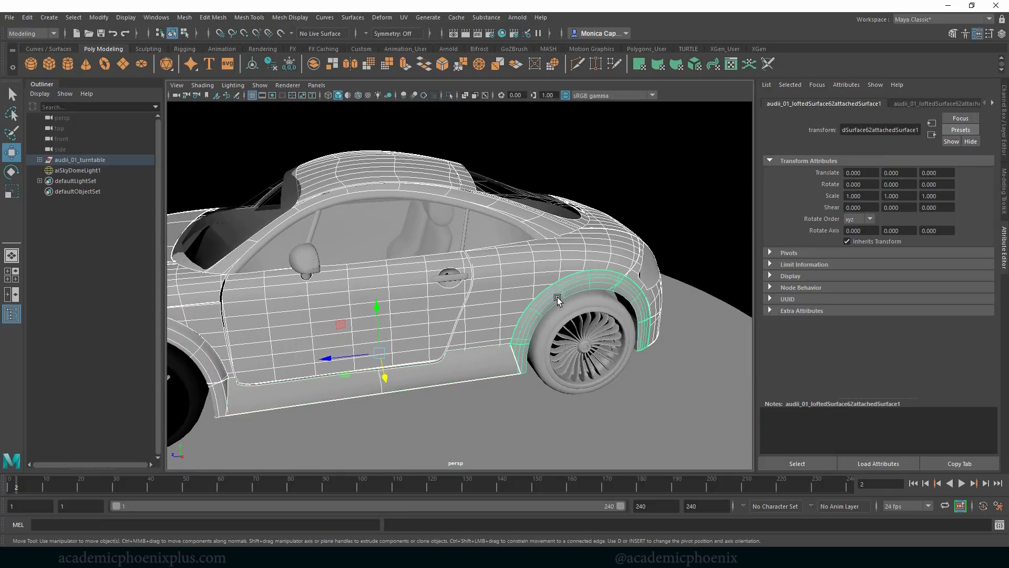
Step: Add the door handle, side mirror, window frame and window pillars on this side to the body selection
left_click_drag(700, 310, 661, 309, "alt")
scroll(517, 252, "up", 5)
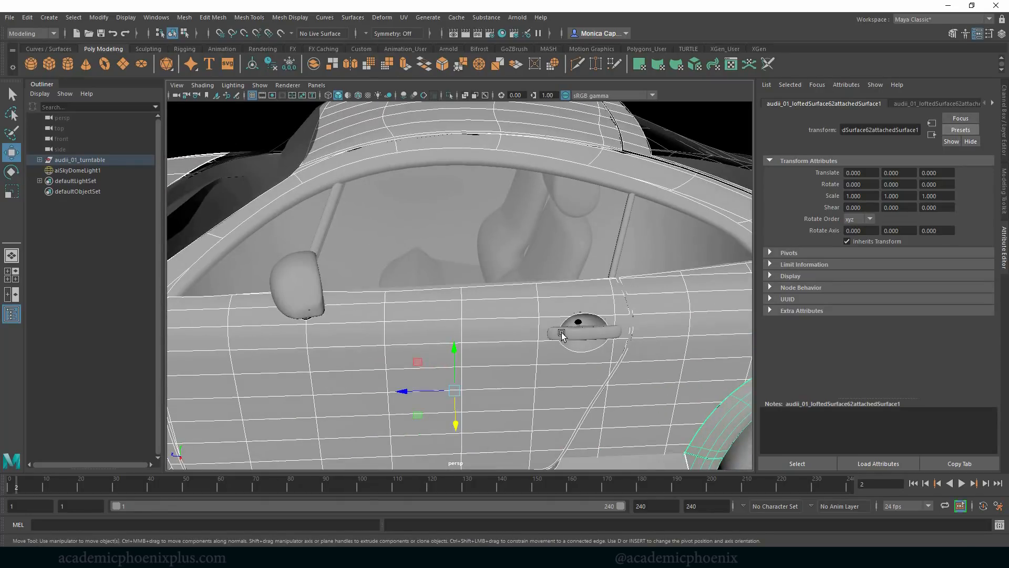
left_click(562, 335)
left_click(297, 283)
left_click(329, 217)
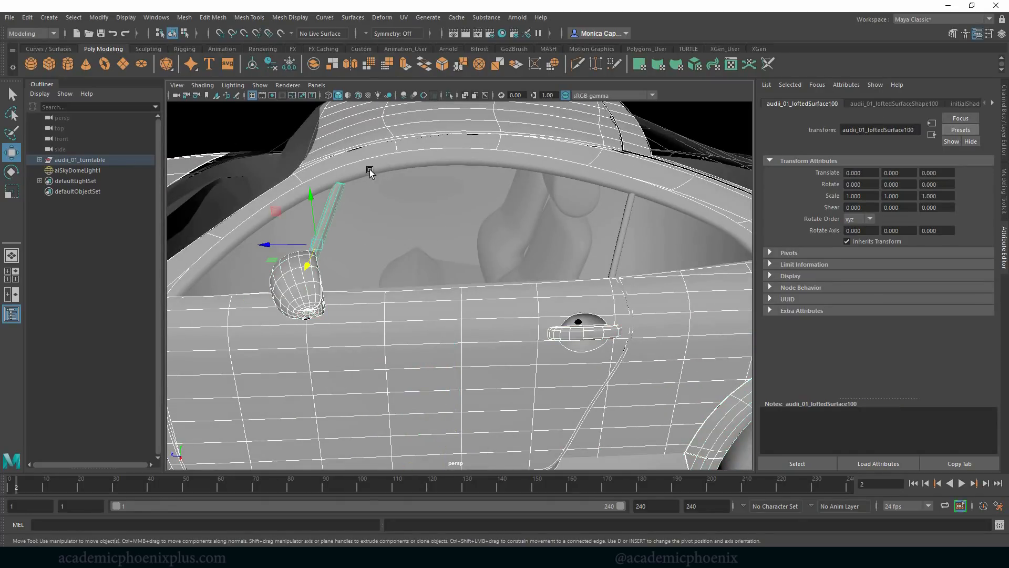
left_click(587, 176)
left_click(626, 209)
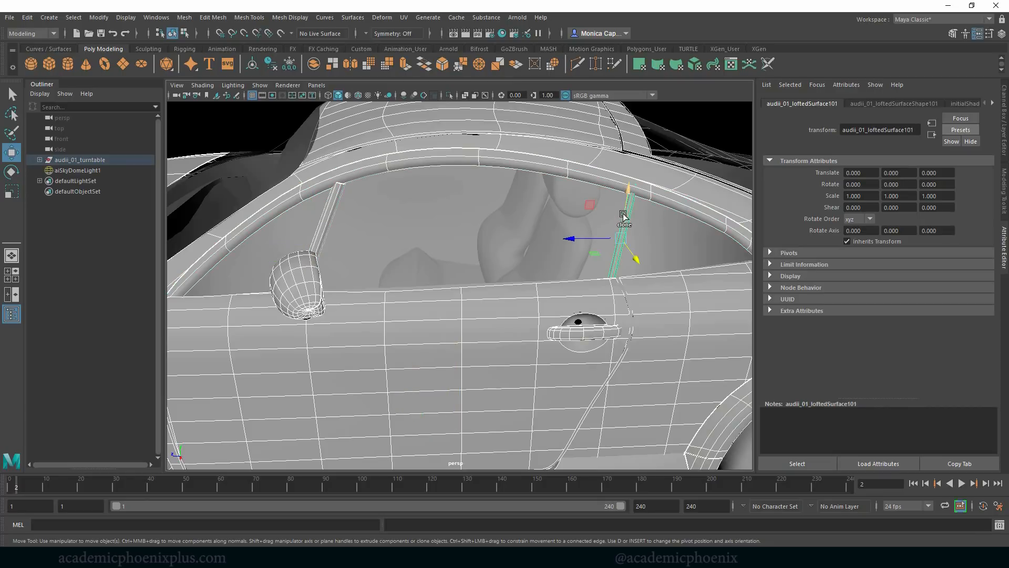
left_click_drag(626, 209, 630, 208, "alt")
scroll(631, 208, "down", 4)
left_click_drag(641, 283, 371, 279, "alt")
scroll(481, 238, "up", 5)
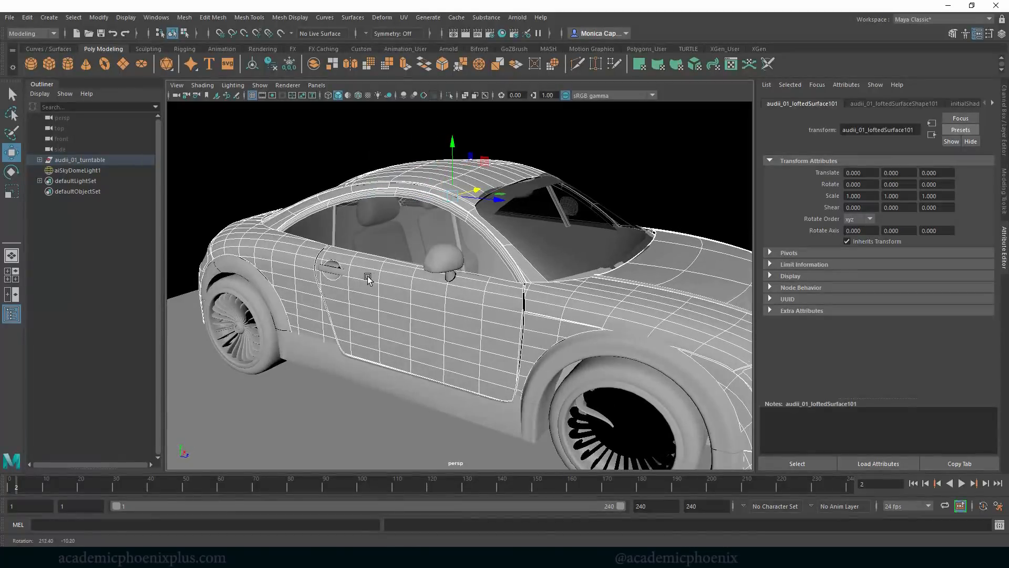
left_click(450, 260)
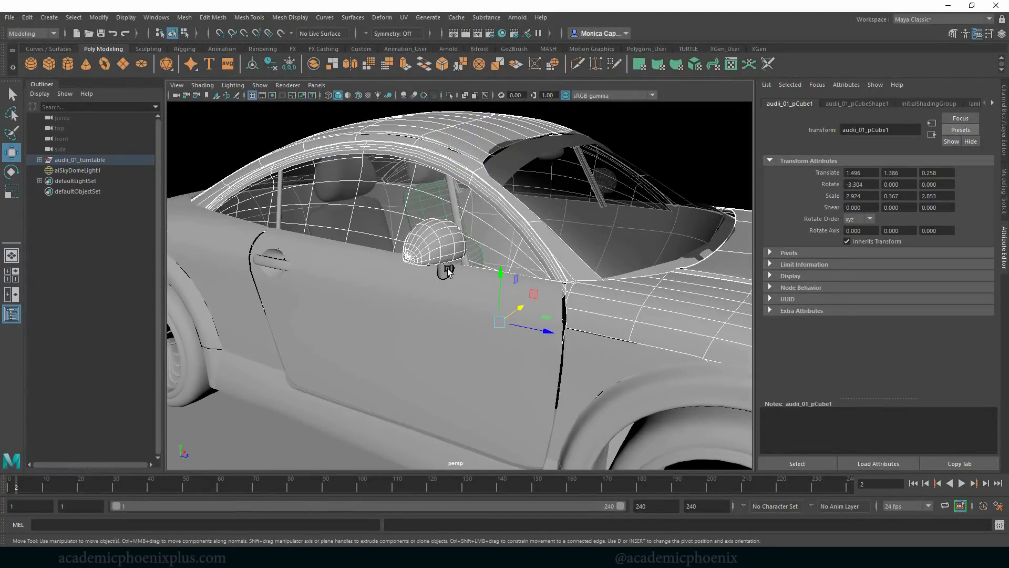
left_click(447, 269, "shift")
key("ctrl+z")
key("ctrl+z")
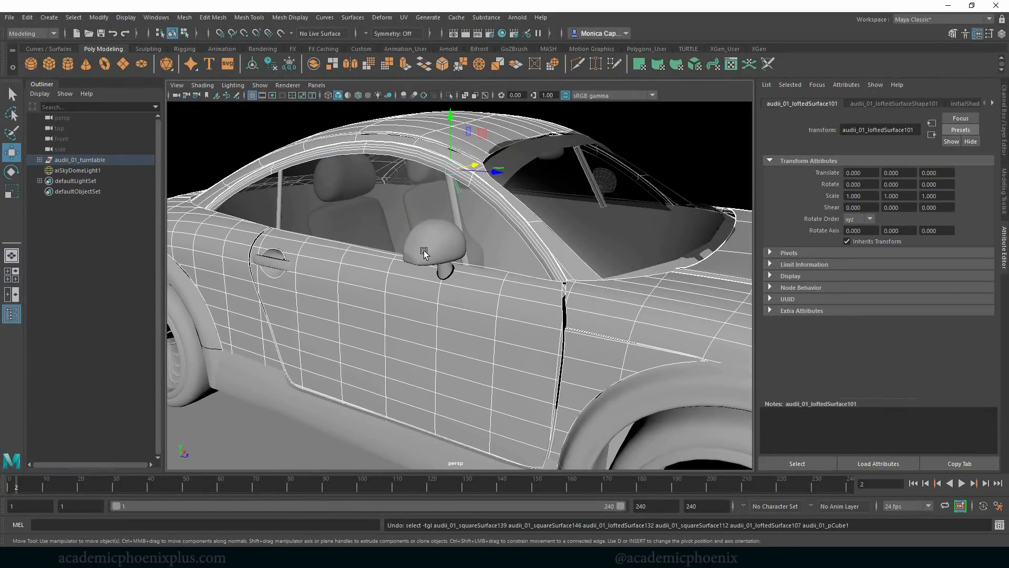
Step: Add the opposite side's mirror with its mount, door handle, side skirt and both wheel arches to the body selection
left_click(424, 252)
left_click(445, 270, "shift")
left_click(276, 266)
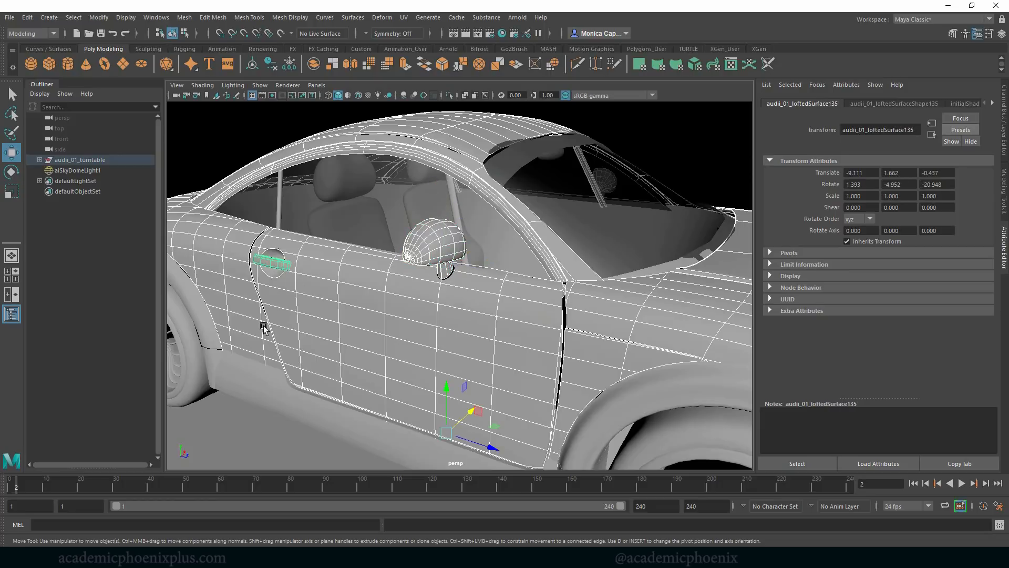
left_click(260, 394)
left_click(638, 398)
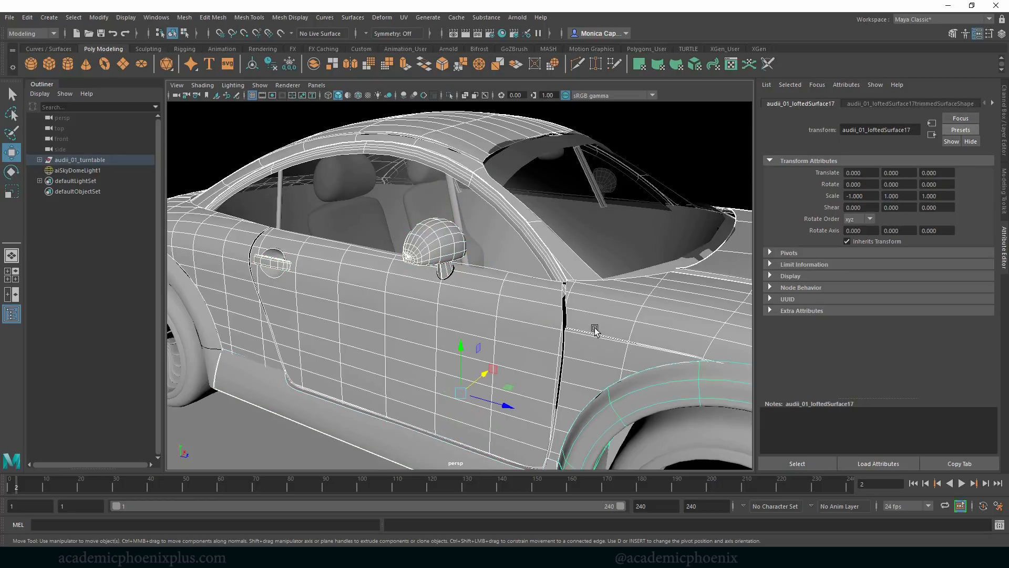
left_click_drag(638, 398, 463, 318, "alt")
left_click(291, 329)
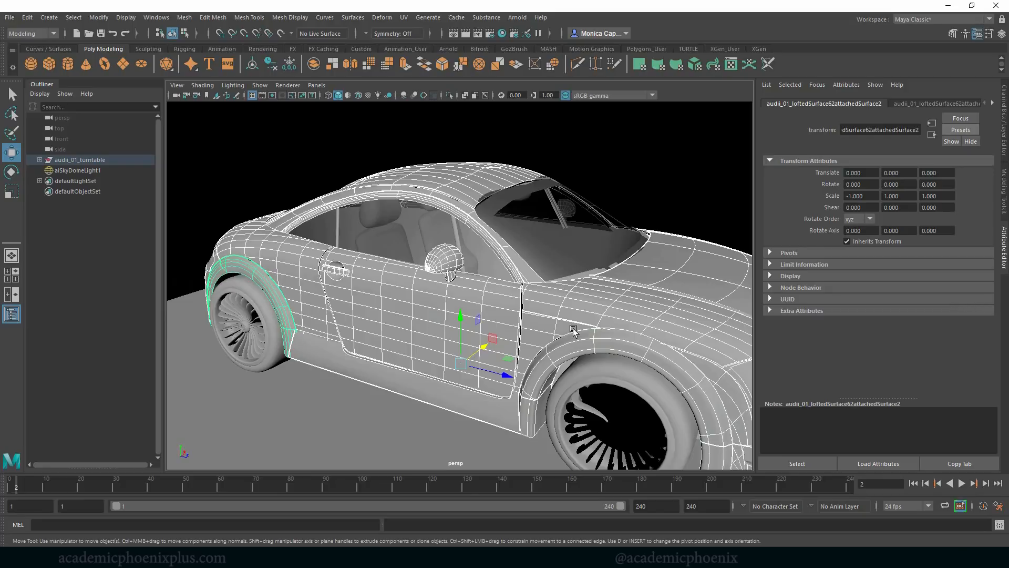
Step: Assign a new Arnold aiCarPaint material to all the selected body panels
left_click_drag(573, 330, 573, 301, "alt")
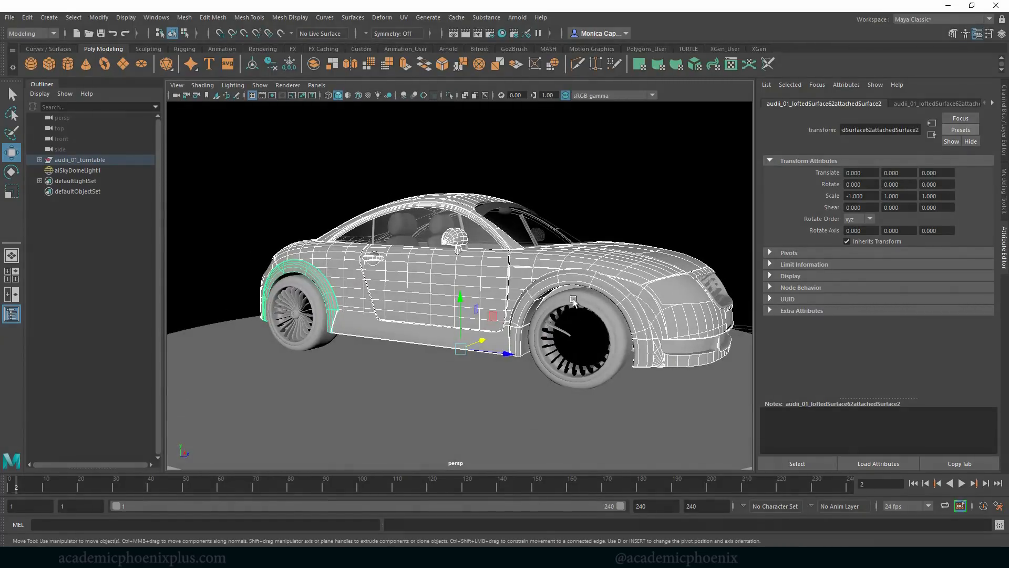
right_click_drag(423, 286, 420, 525)
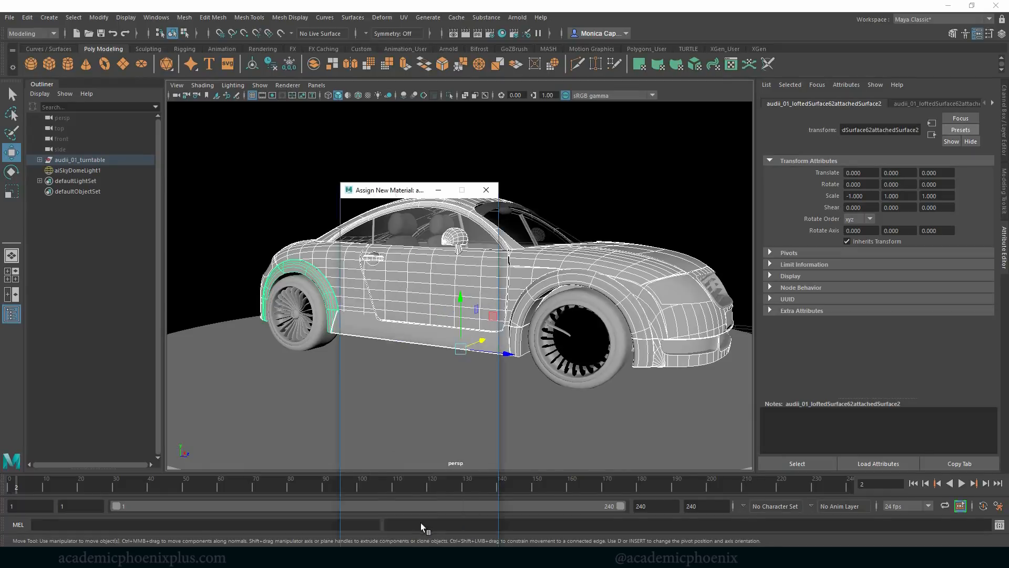
left_click(372, 269)
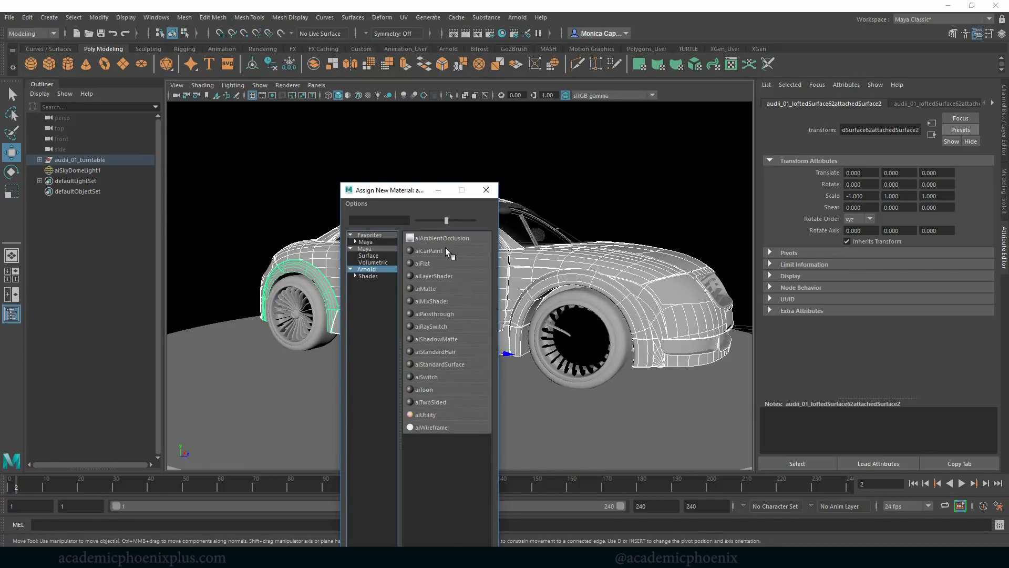
left_click(429, 251)
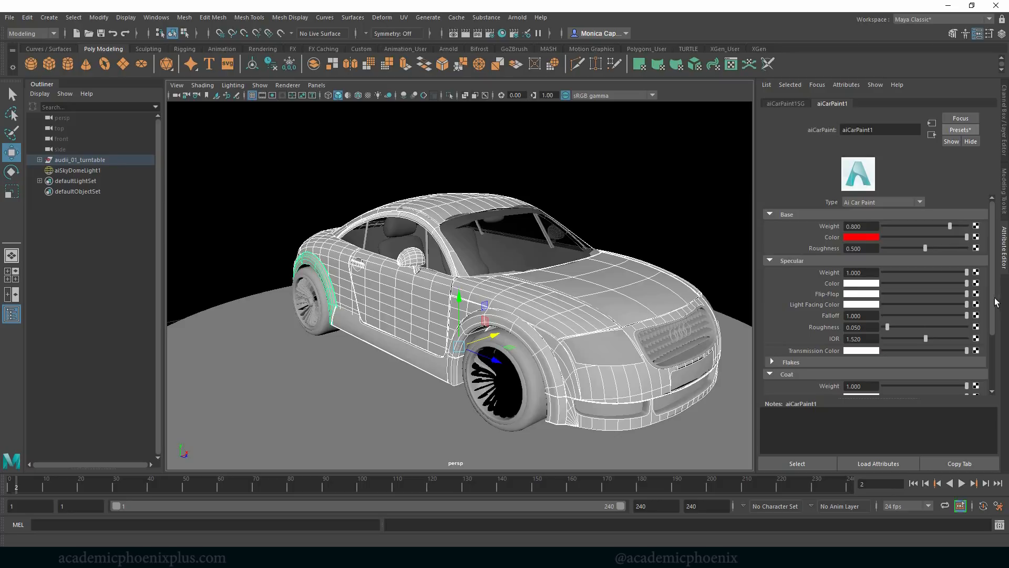
Step: Render the car in the Arnold RenderView and check the paint on the body from a closer angle
scroll(993, 301, "down", 2)
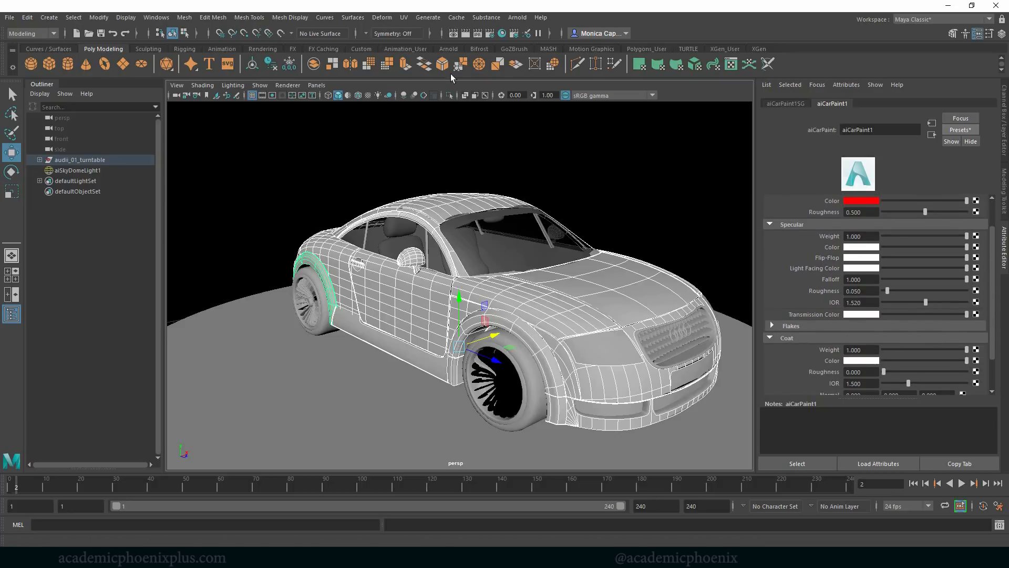
left_click(522, 18)
left_click(526, 36)
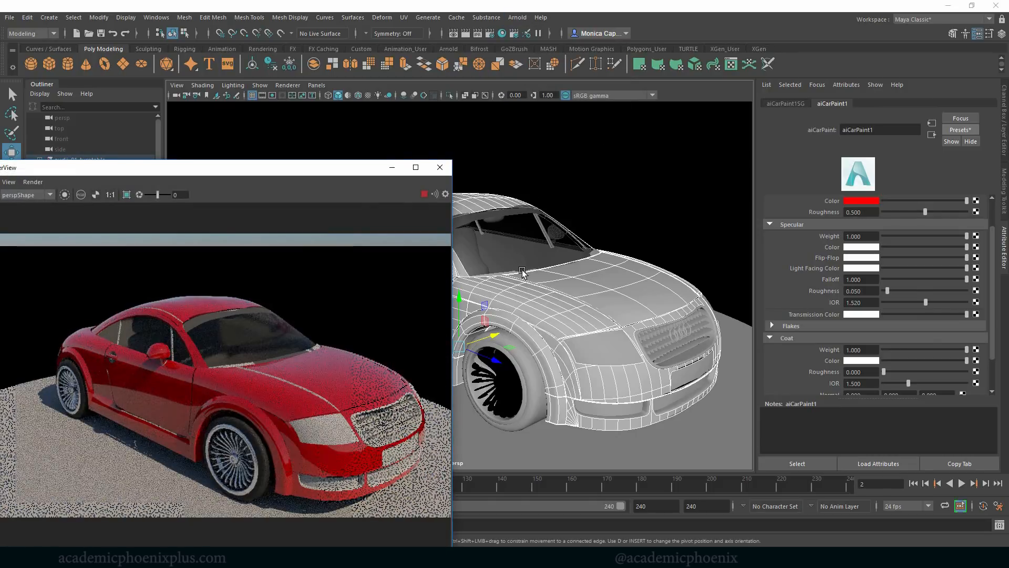
left_click_drag(650, 219, 686, 209, "alt")
right_click_drag(650, 226, 684, 237, "alt")
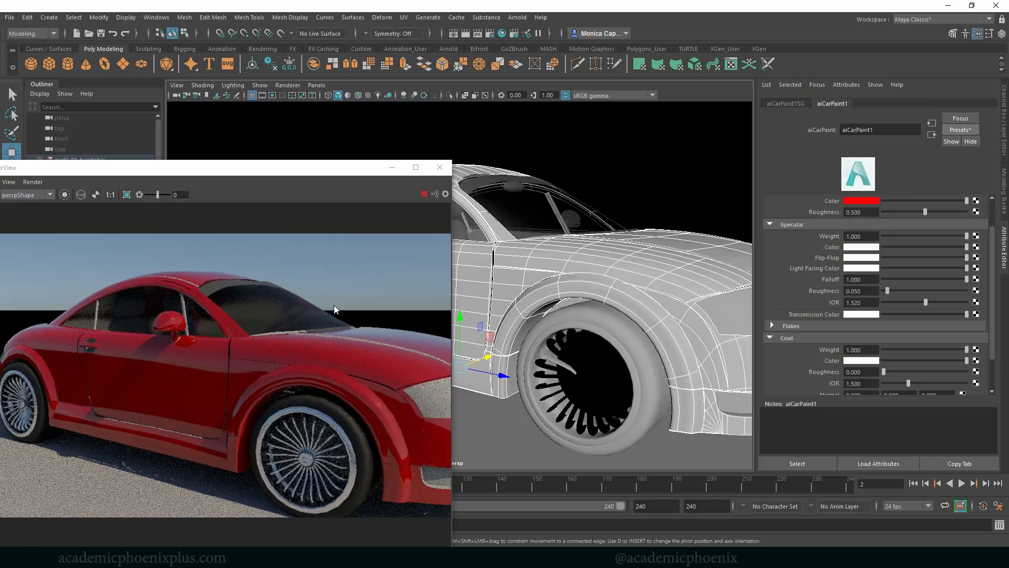
Step: Assign the existing aiCarPaint1 material to the hood seam strip, the side window pillars and the door's lower edge
left_click_drag(663, 278, 604, 219, "alt")
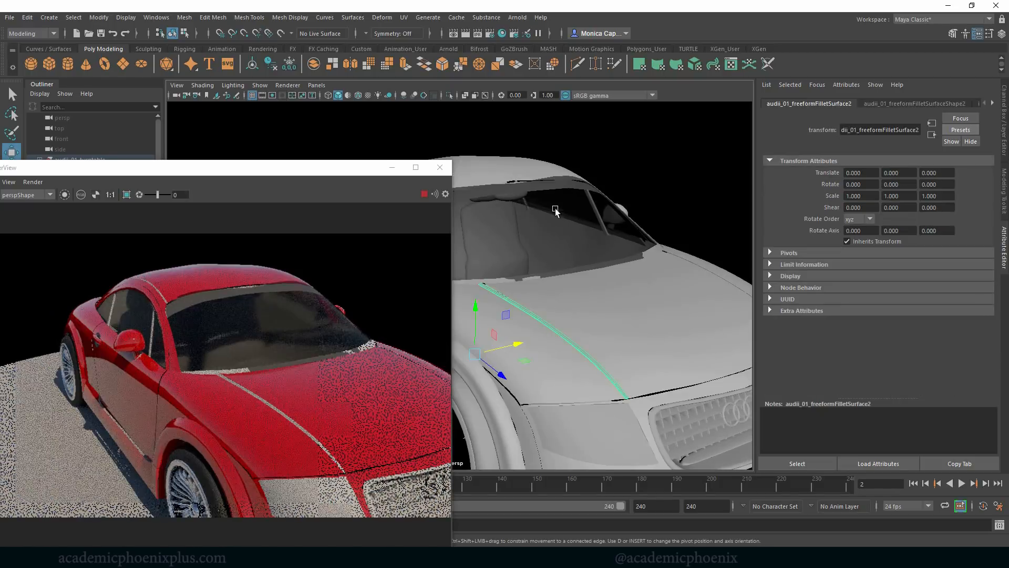
left_click_drag(557, 210, 642, 222, "alt")
left_click(515, 220)
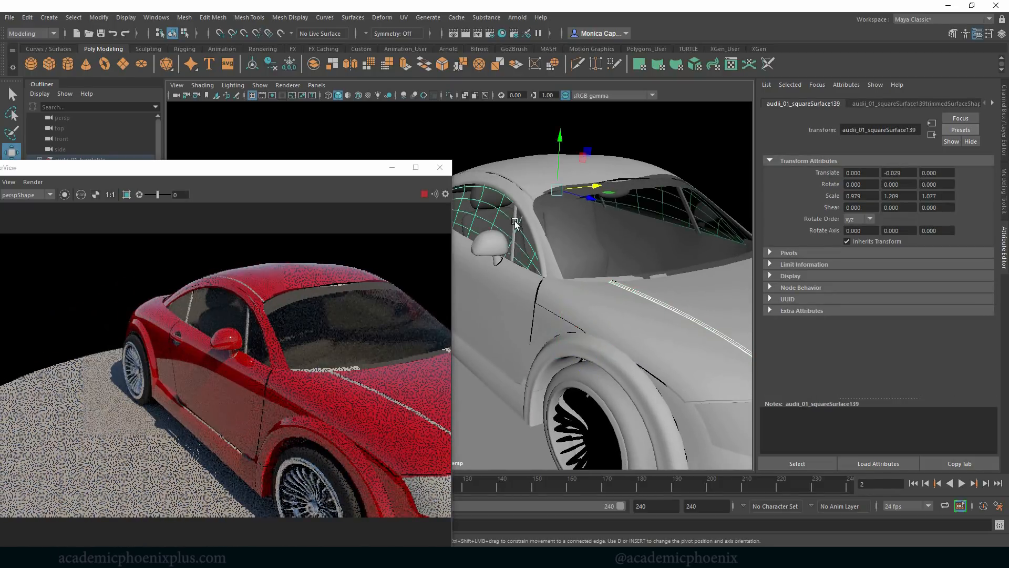
right_click(525, 288)
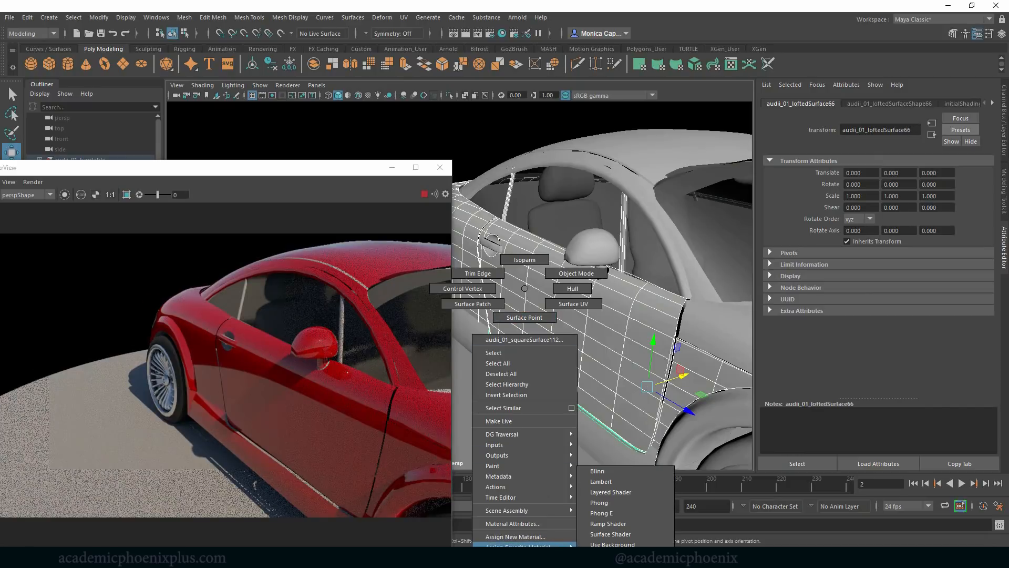
mouse_move(520, 552)
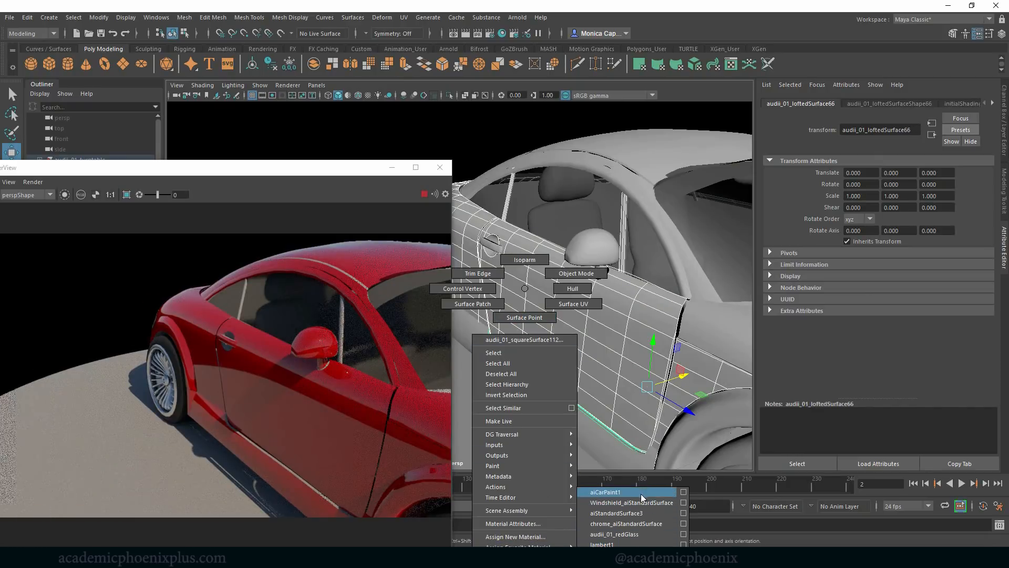
left_click(644, 492)
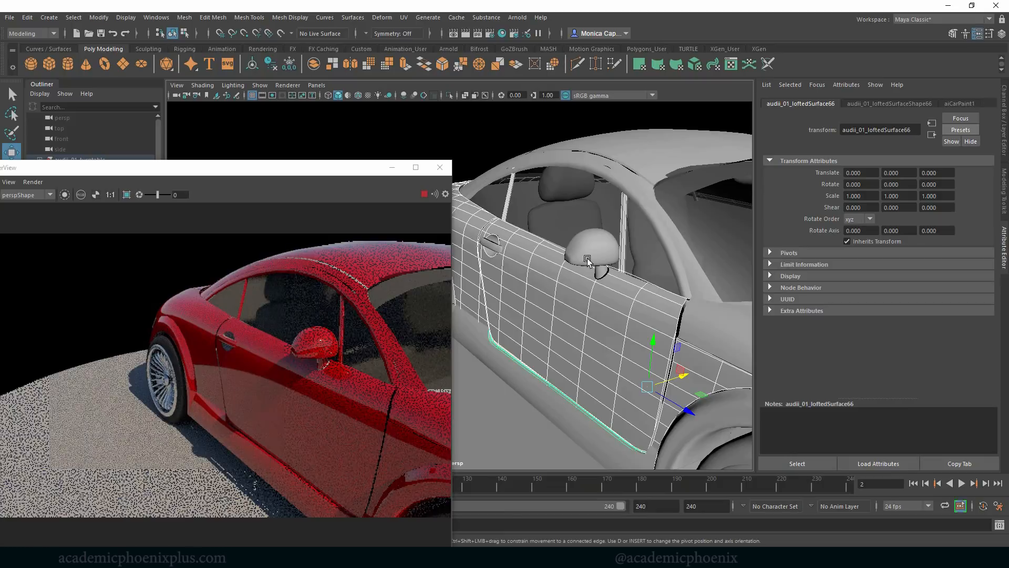
Step: Assign aiCarPaint1 to the side mirror's mount fillet, the recess behind the door handle and the strip along the roof edge
right_click_drag(605, 270, 679, 272, "alt")
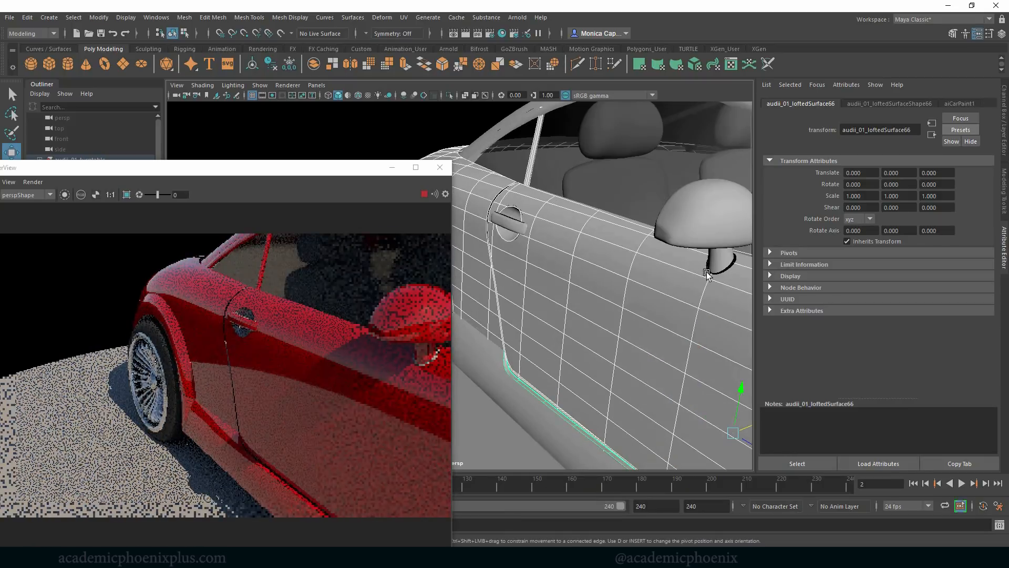
left_click(728, 266)
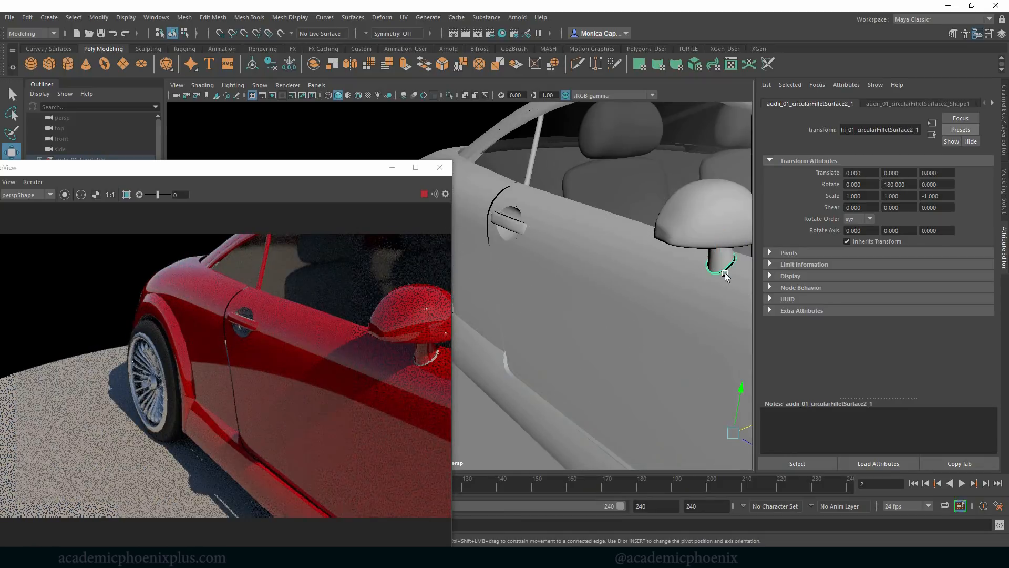
mouse_move(534, 254)
left_mouse_down("alt")
mouse_move(611, 276)
mouse_move(516, 256)
left_mouse_up("alt")
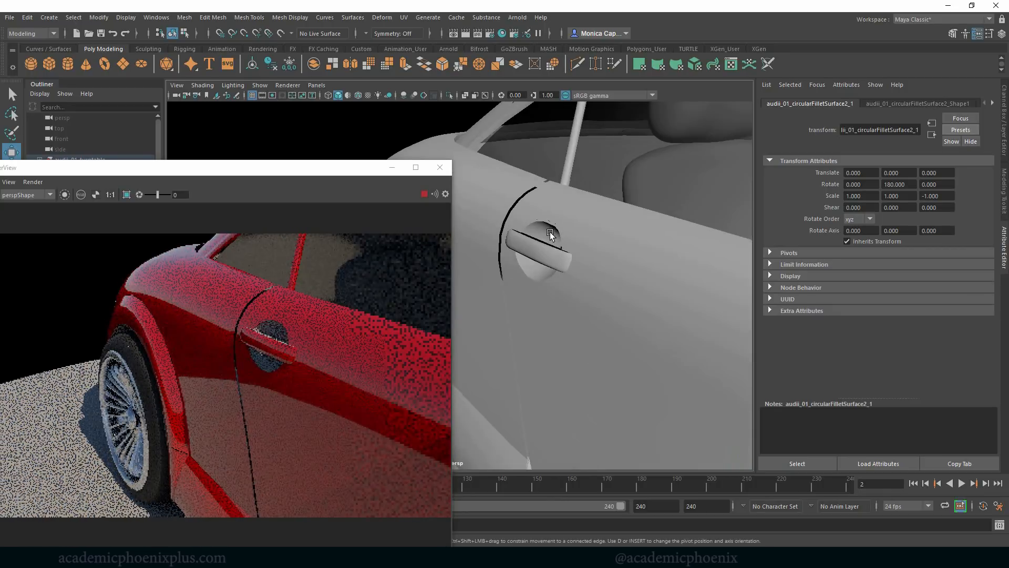
left_click(549, 239)
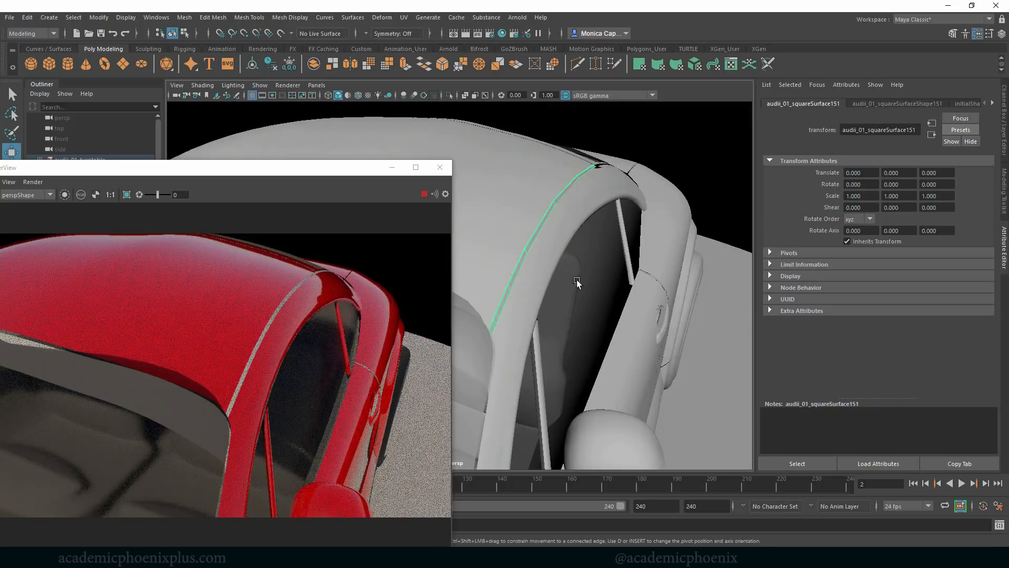
left_click_drag(576, 280, 671, 222, "alt")
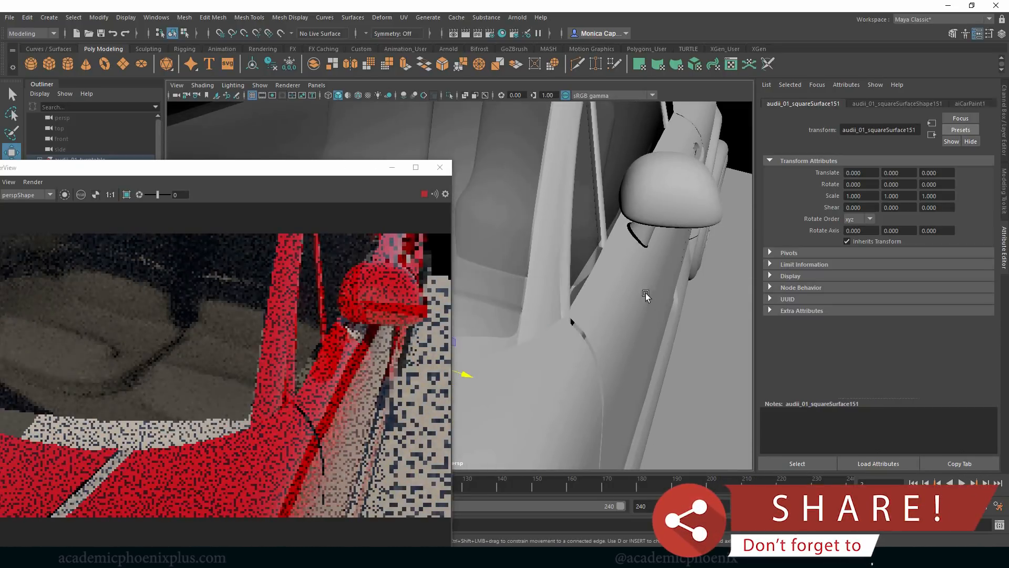
Step: Assign aiCarPaint1 to the rims around the center and both side air intakes of the front bumper
scroll(644, 296, "down", 3)
middle_click_drag(633, 304, 659, 251, "alt")
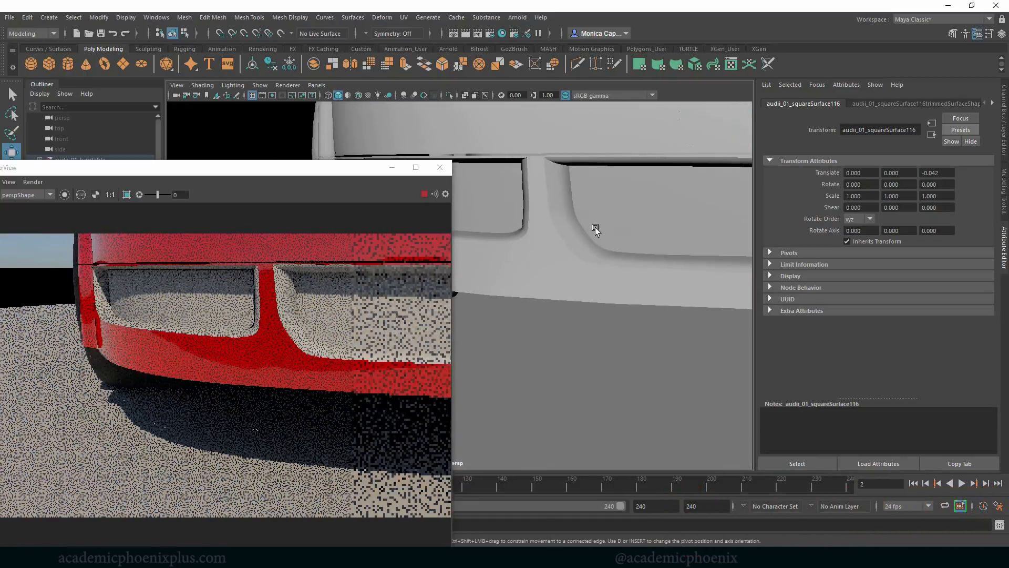
left_click(561, 179)
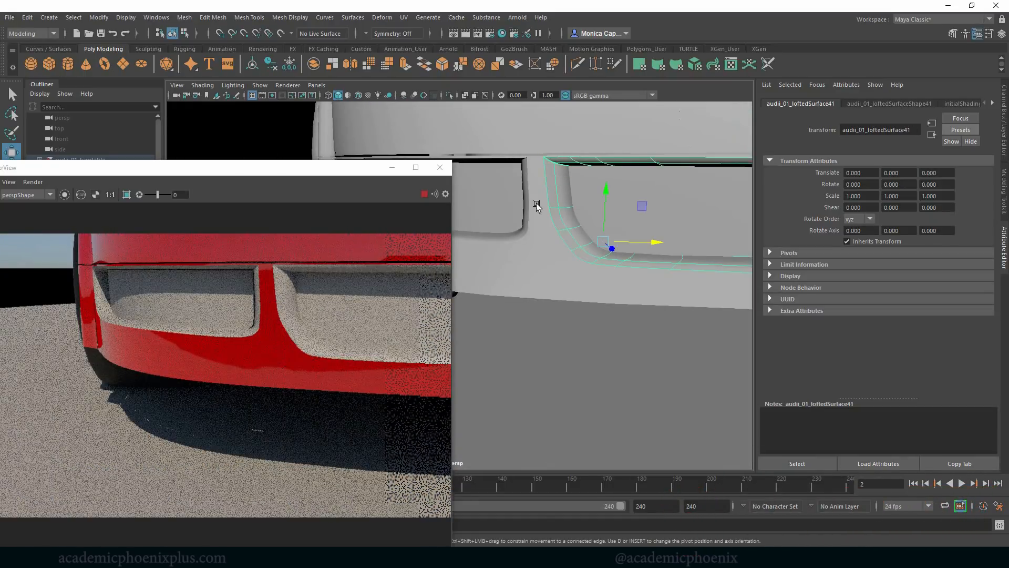
left_click(532, 205)
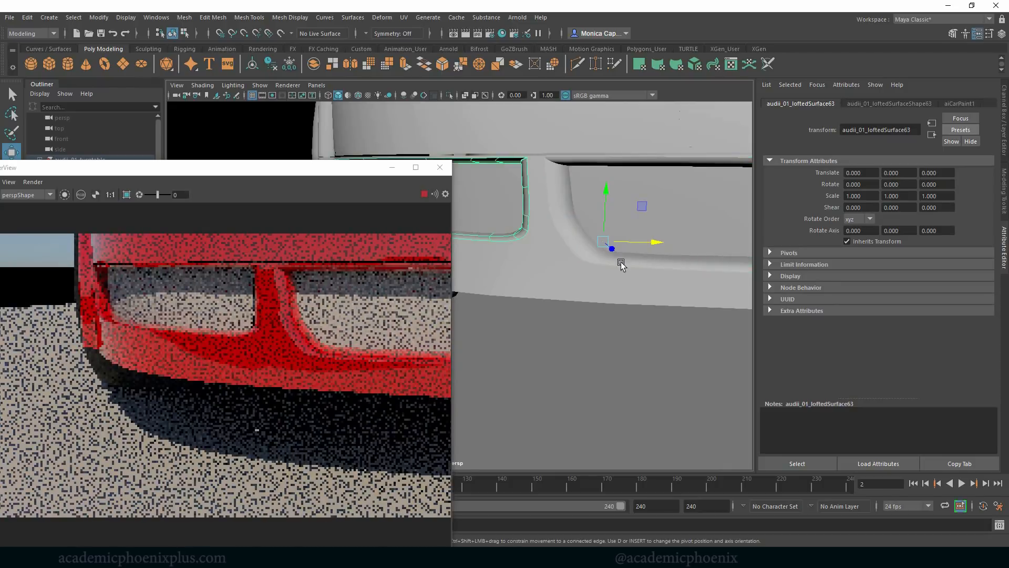
middle_click_drag(622, 262, 526, 264, "alt")
middle_click_drag(650, 263, 578, 263, "alt")
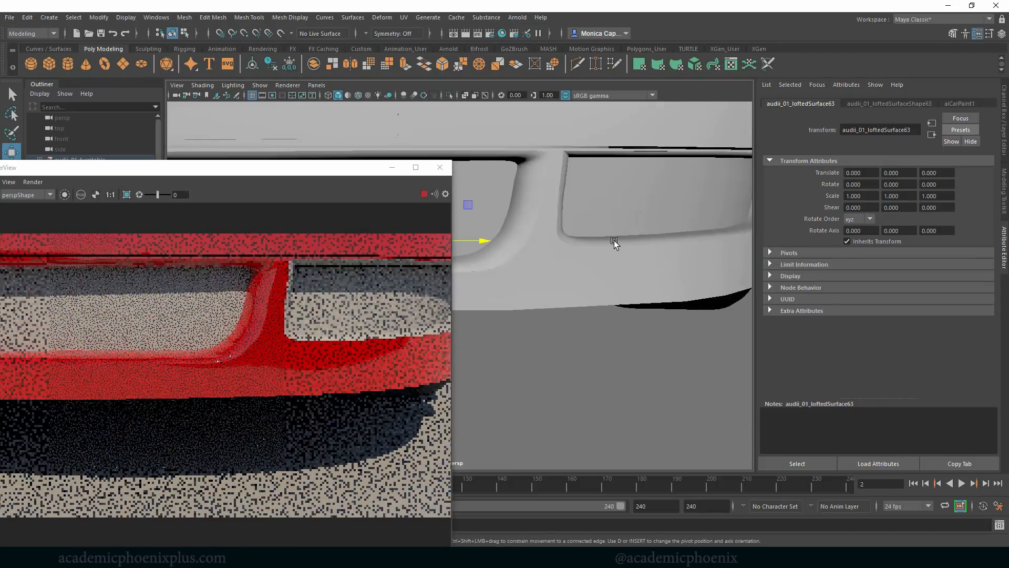
left_click(615, 241)
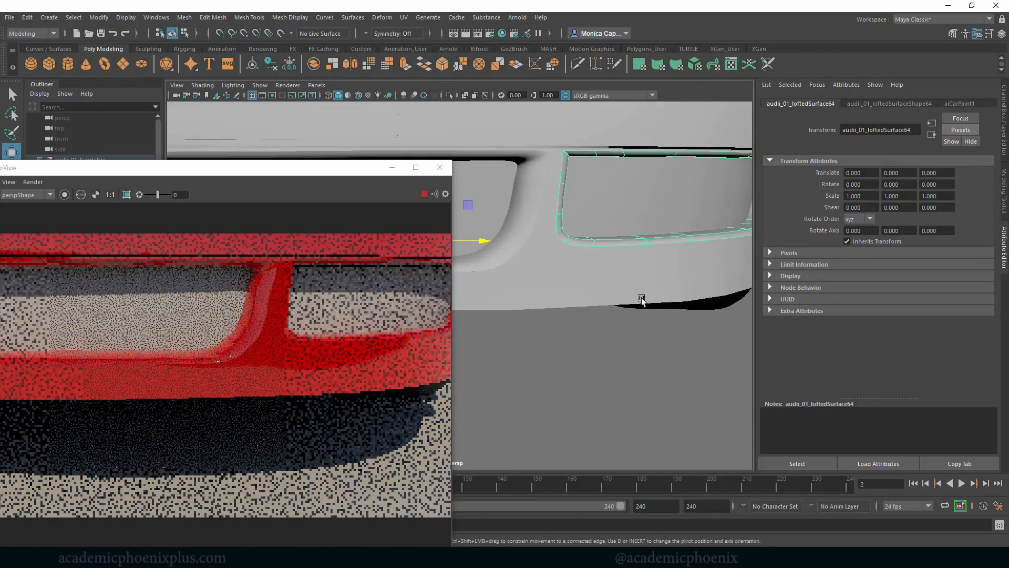
Step: Assign aiCarPaint1 to the remaining thin seam strip beside the rear window
scroll(643, 298, "down", 10)
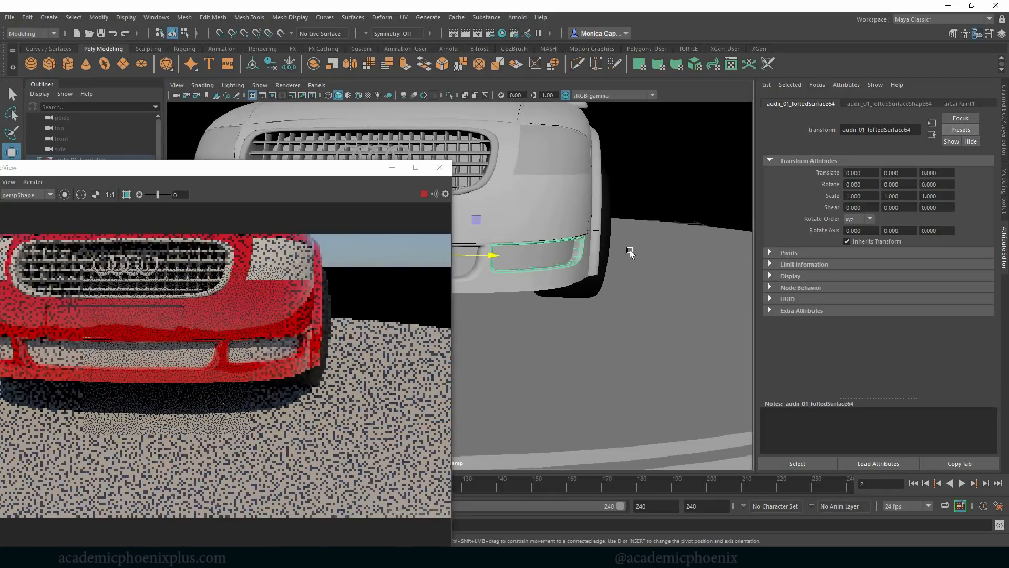
scroll(661, 294, "down", 3)
left_click_drag(651, 293, 633, 330, "alt")
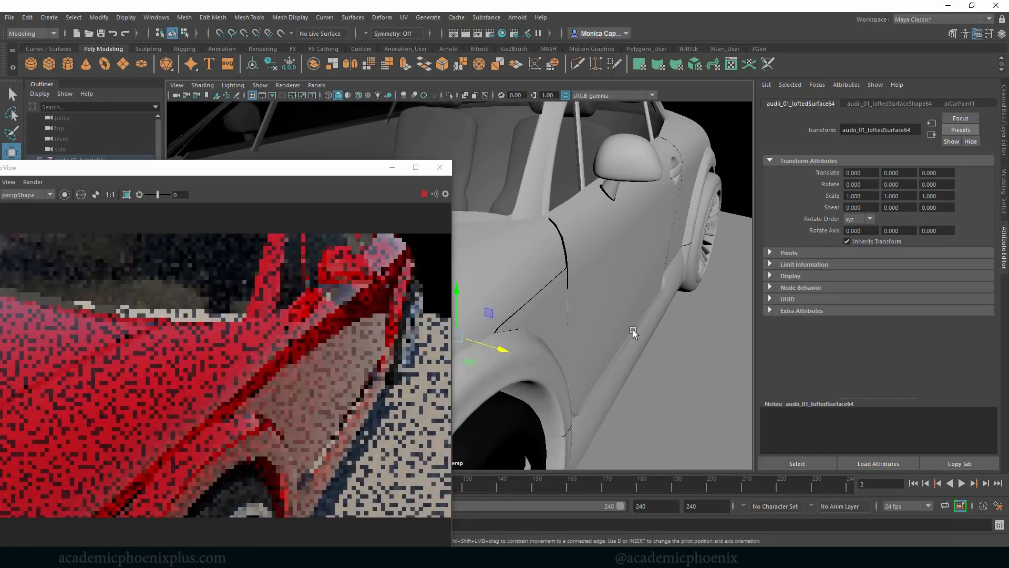
left_click(632, 331)
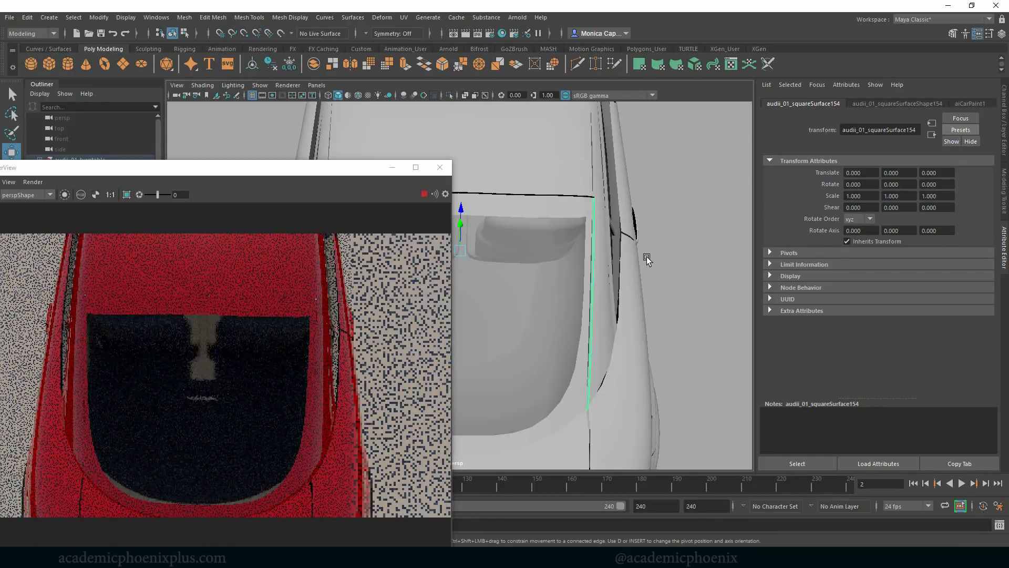
left_click_drag(646, 257, 572, 270, "alt")
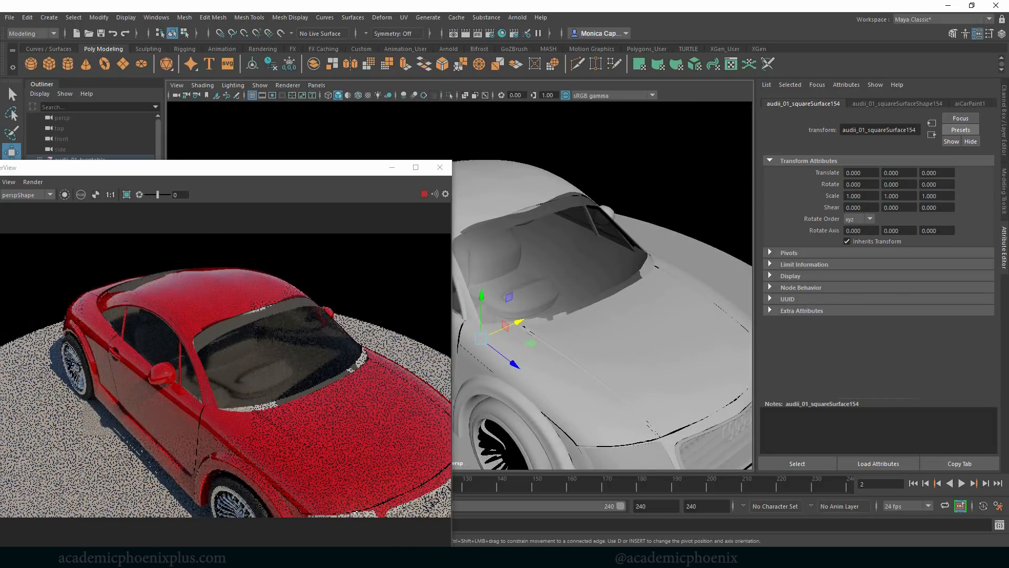
Step: Switch to the browser, compare silver 2005 Audi TT reference photos from front and rear angles, and return to Maya
key("alt+Tab")
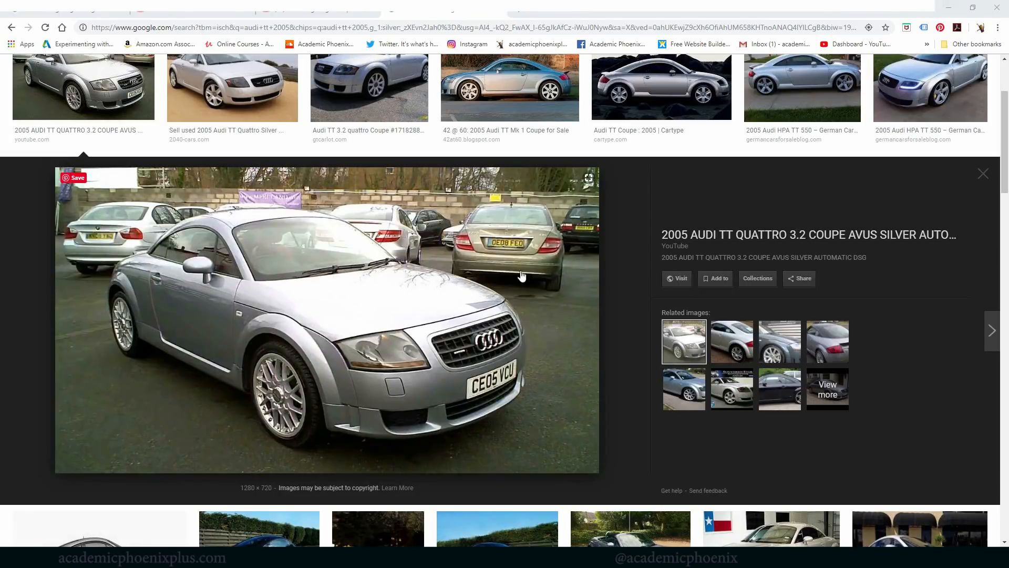
left_click(983, 174)
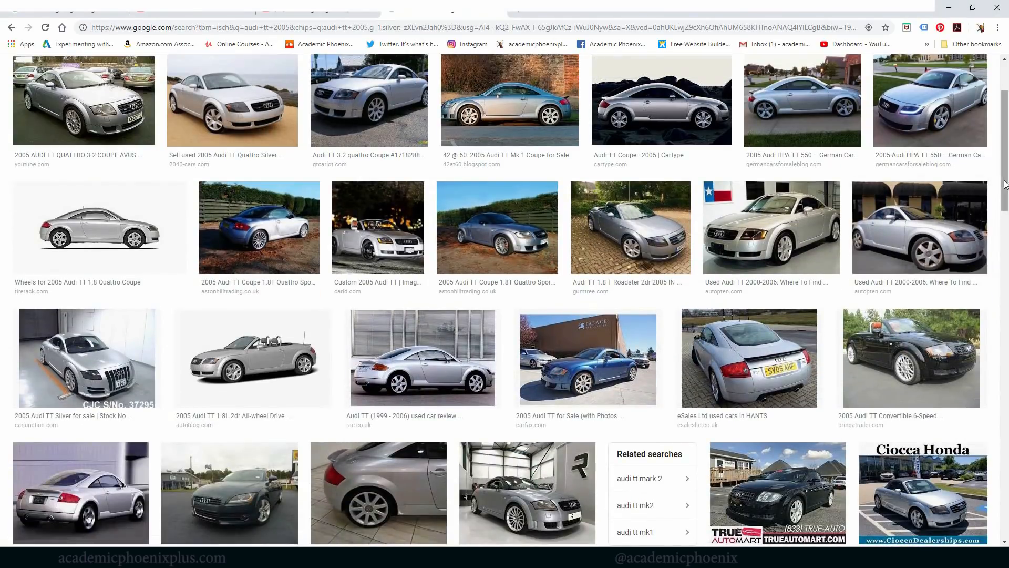
scroll(635, 267, "up", 1)
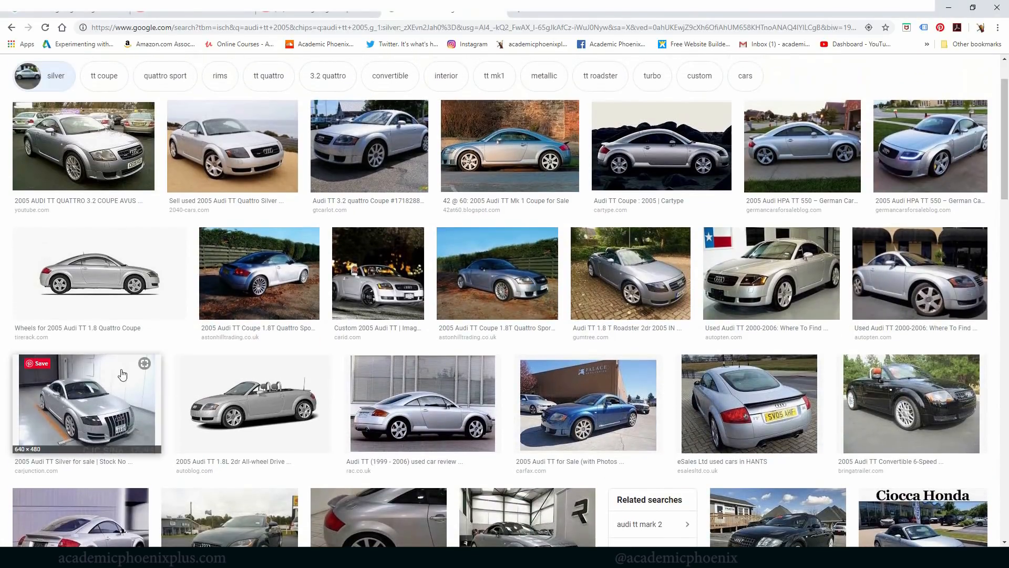
left_click(87, 399)
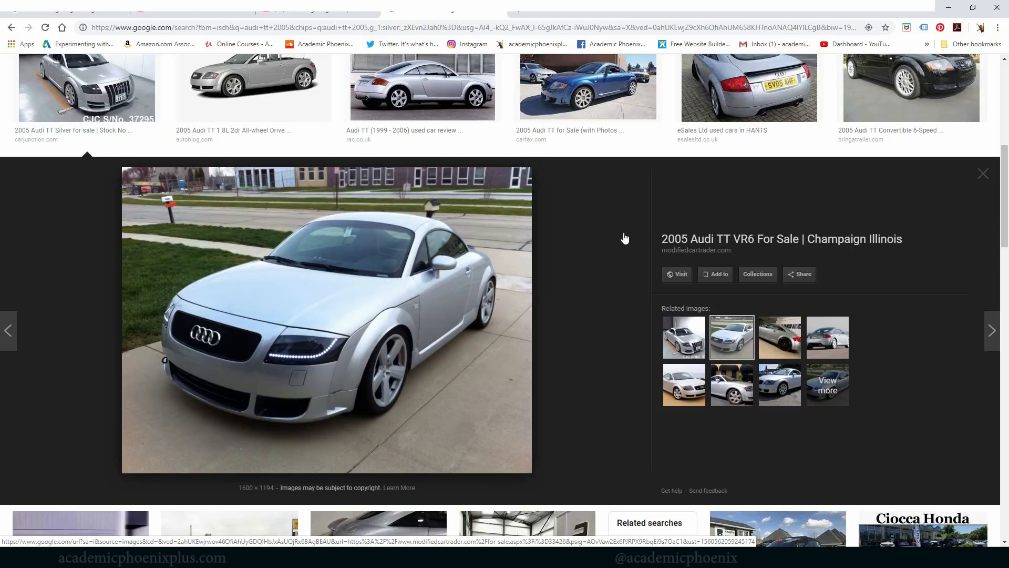
left_click(777, 342)
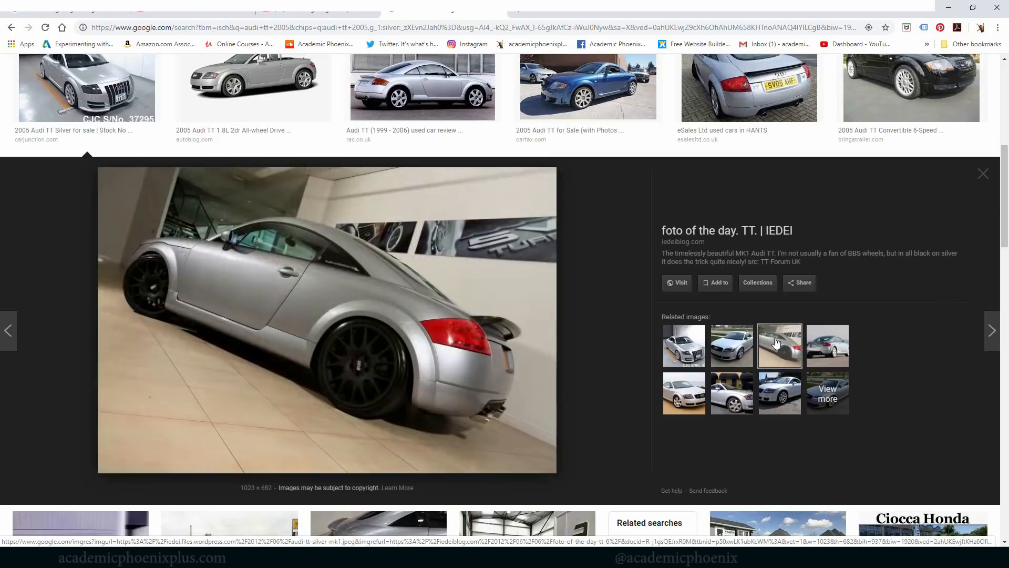
left_click(814, 343)
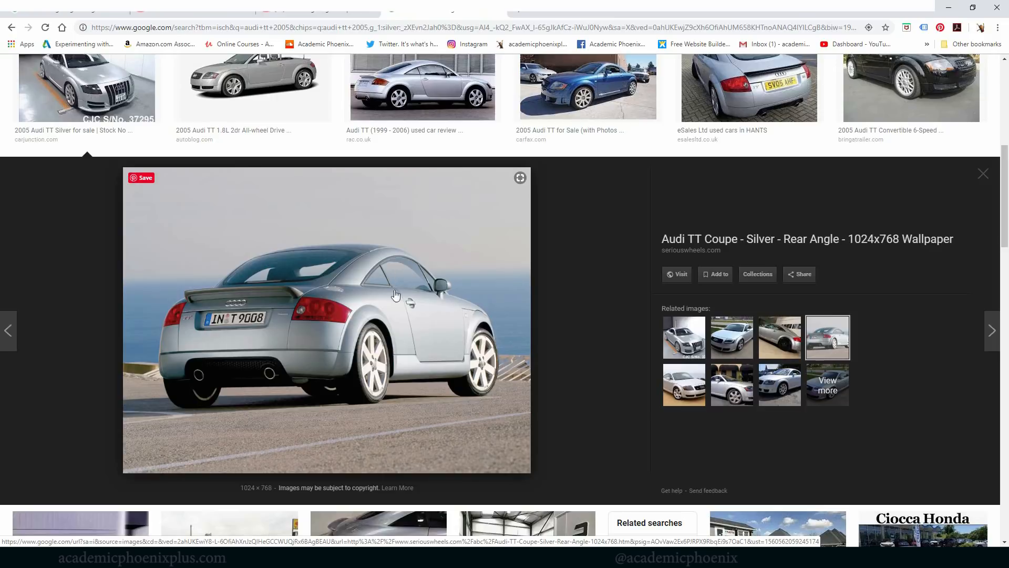
left_click(687, 383)
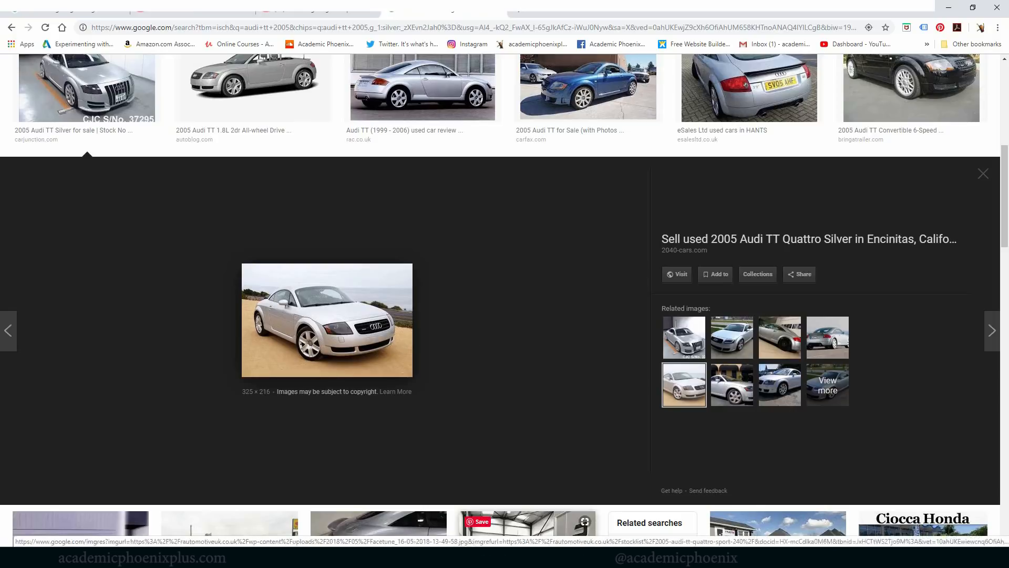
left_click(448, 529)
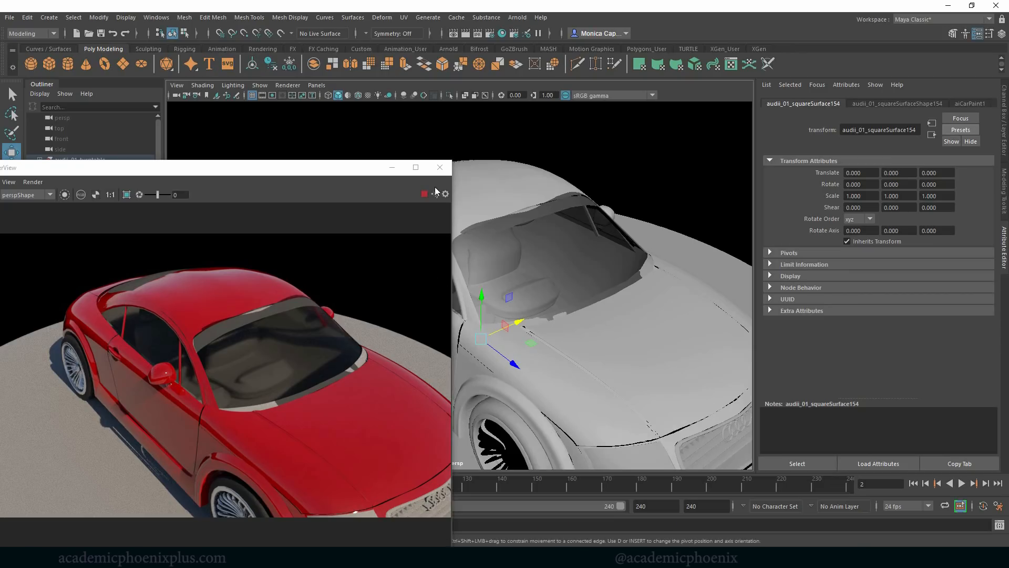
Step: Close the Arnold RenderView and assign the existing aiStandardSurface3 material to the windshield's border trim
left_click(440, 167)
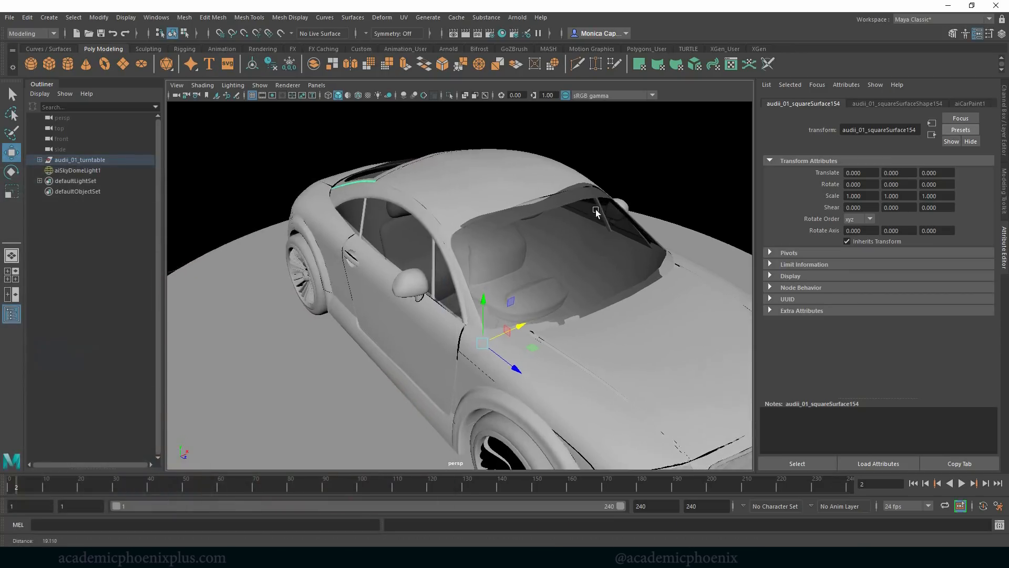
scroll(596, 211, "up", 5)
left_click_drag(626, 240, 448, 171, "alt")
scroll(519, 180, "up", 2)
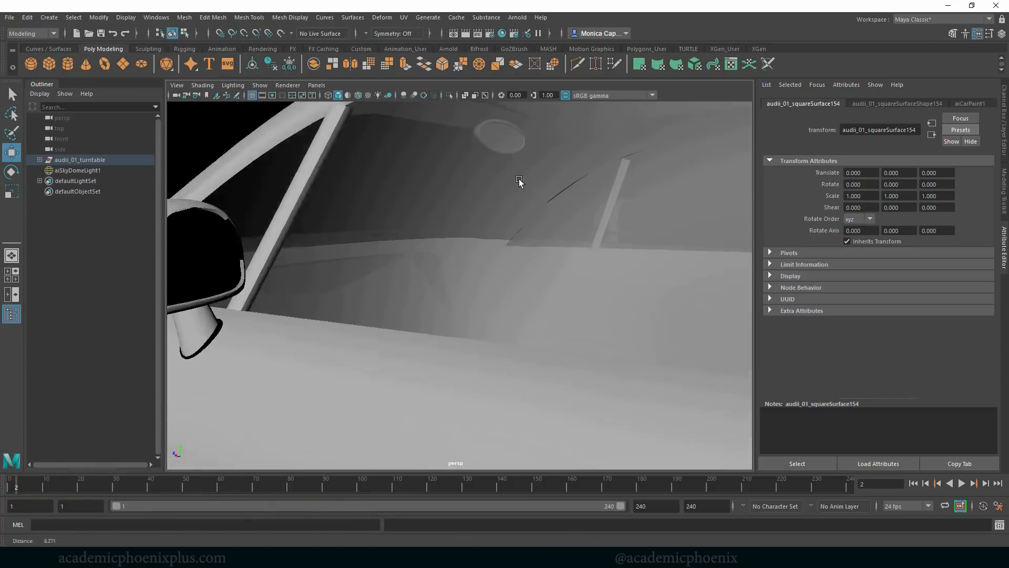
scroll(520, 181, "up", 4)
middle_click_drag(595, 173, 492, 345, "alt")
left_click(504, 184)
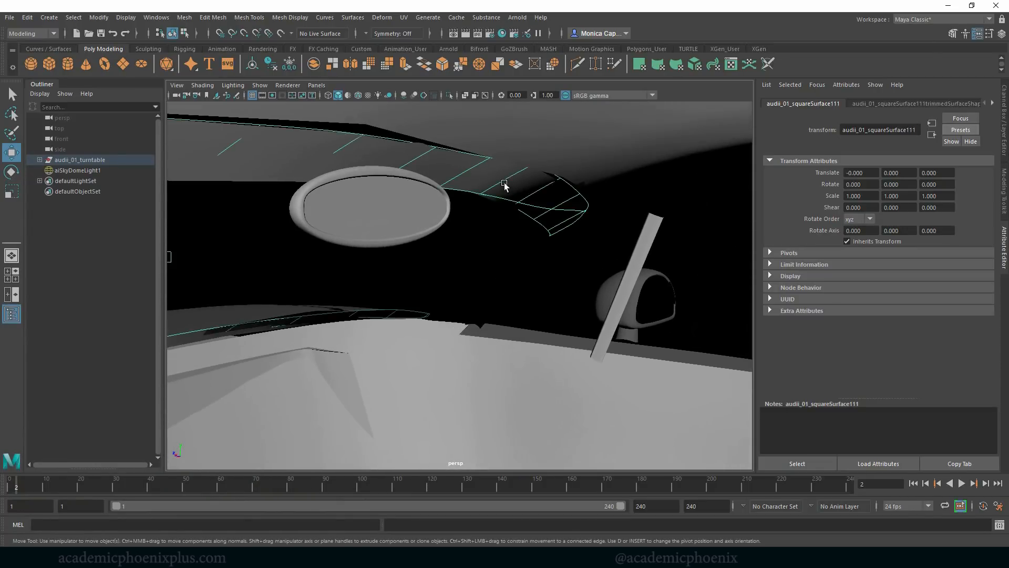
right_click_drag(504, 184, 628, 477)
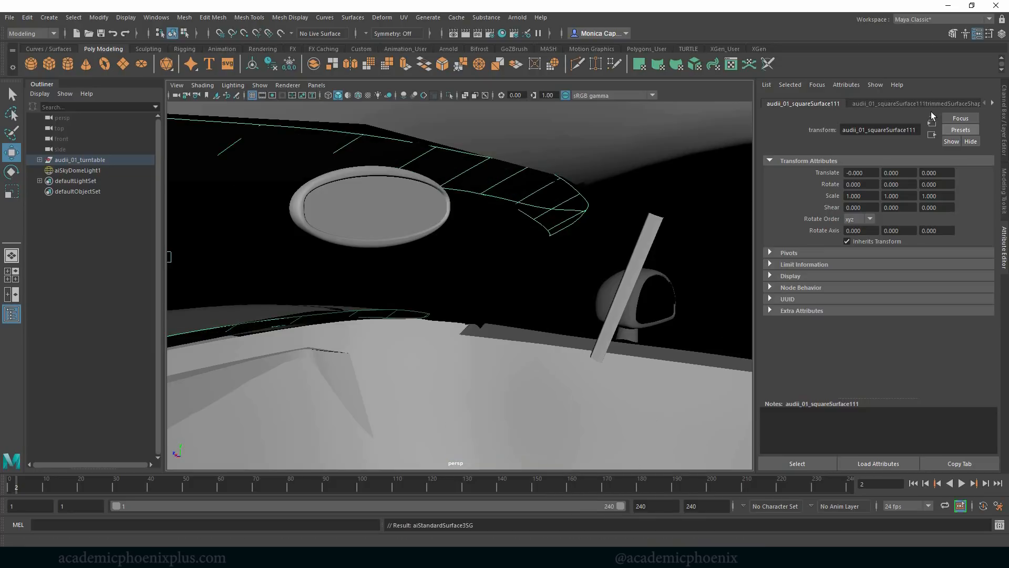
Step: Rename the windshield trim's aiStandardSurface3 material as rubber_aiStandardSurface
left_click(985, 104)
left_click(992, 104)
left_click(963, 104)
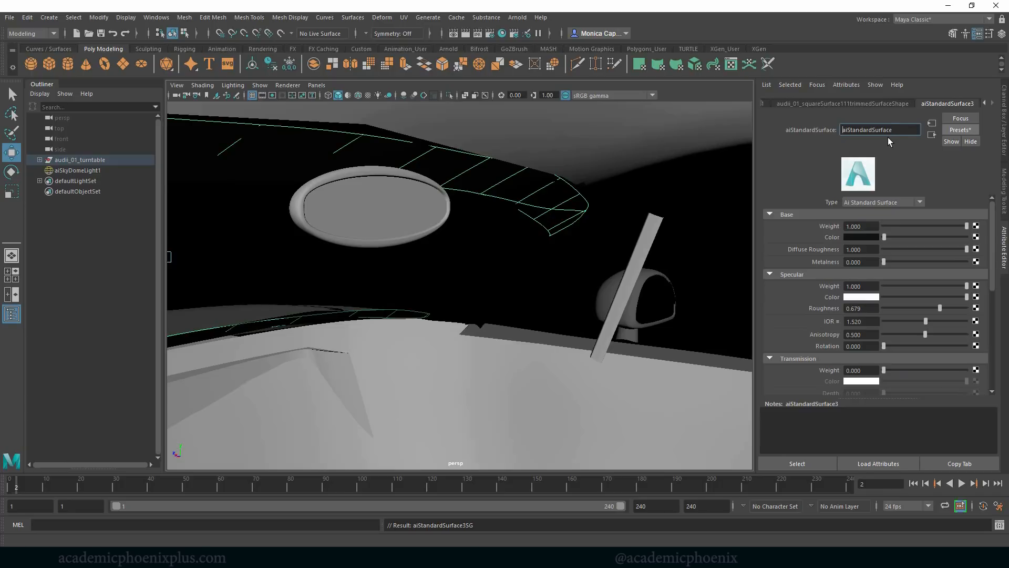
type("rub")
type("ber")
type("_")
key("Return")
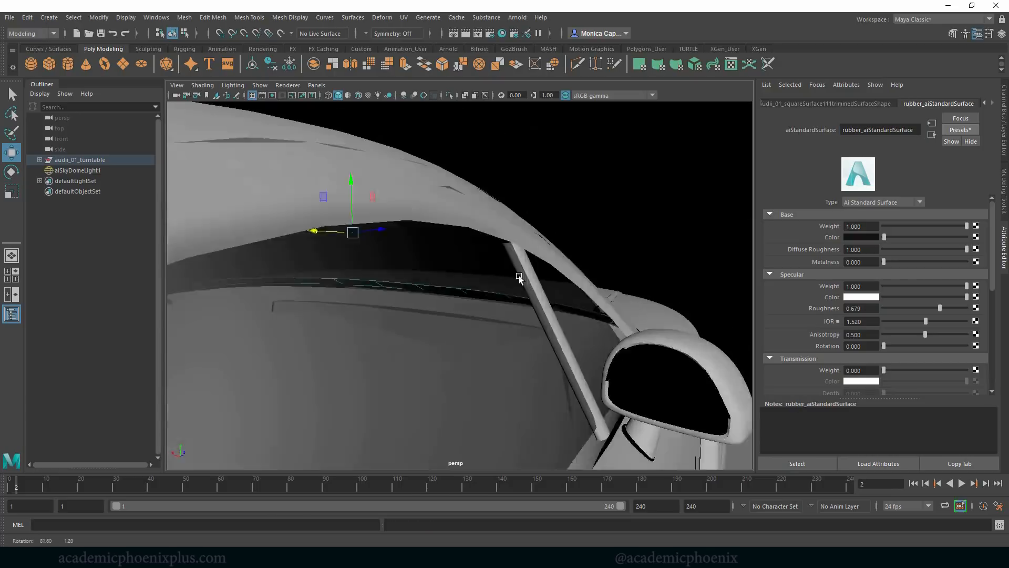
Step: Assign rubber_aiStandardSurface to the front and rear upright window strips on one side of the car
left_click_drag(519, 275, 435, 276, "alt")
middle_click_drag(434, 276, 473, 262, "alt")
left_click(473, 262)
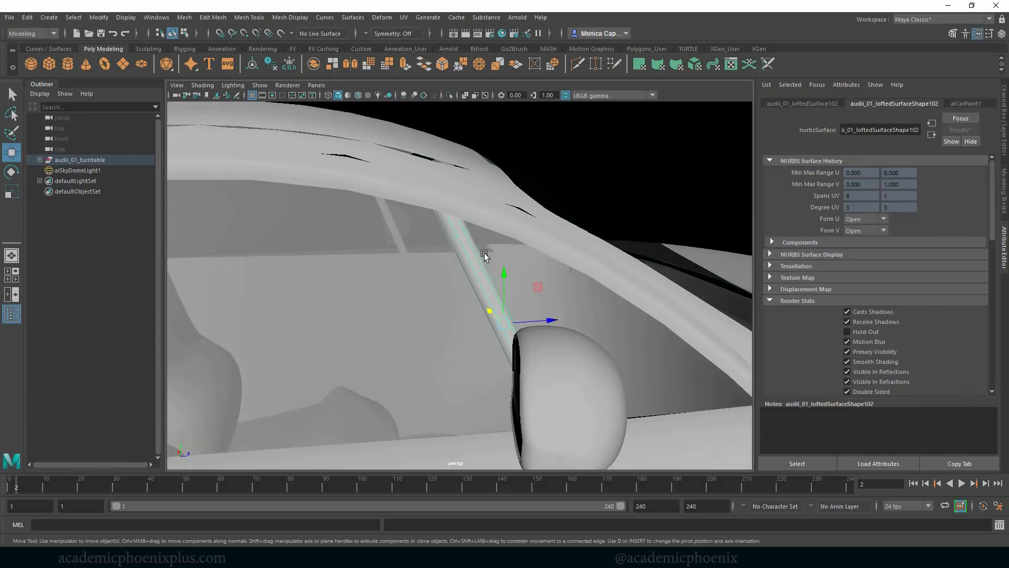
right_click_drag(421, 213, 353, 207, "alt")
middle_click_drag(353, 207, 489, 203, "alt")
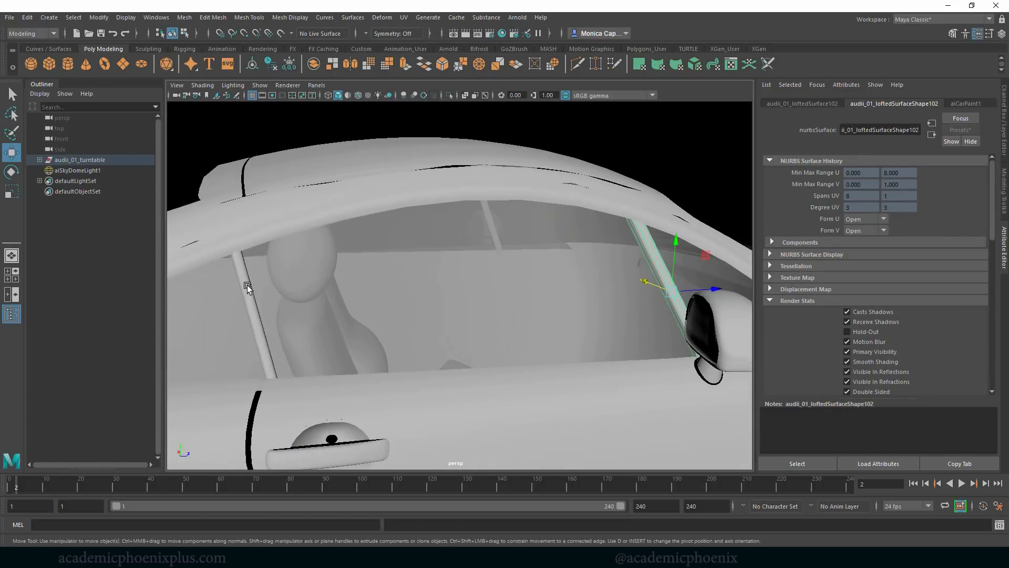
left_click(247, 287)
left_click(267, 240)
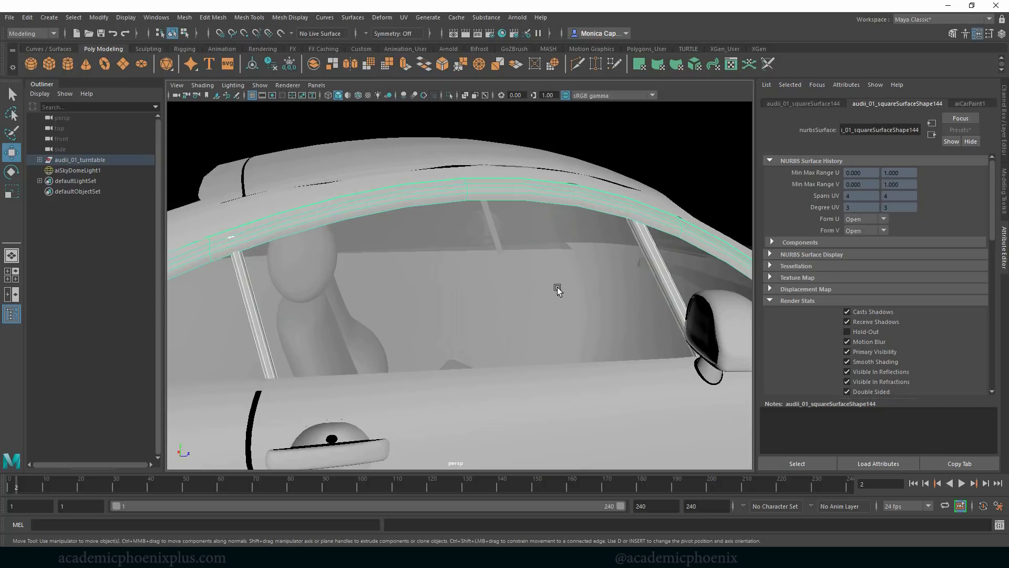
key("ctrl+z")
left_click_drag(601, 296, 558, 237, "alt")
right_click(558, 238)
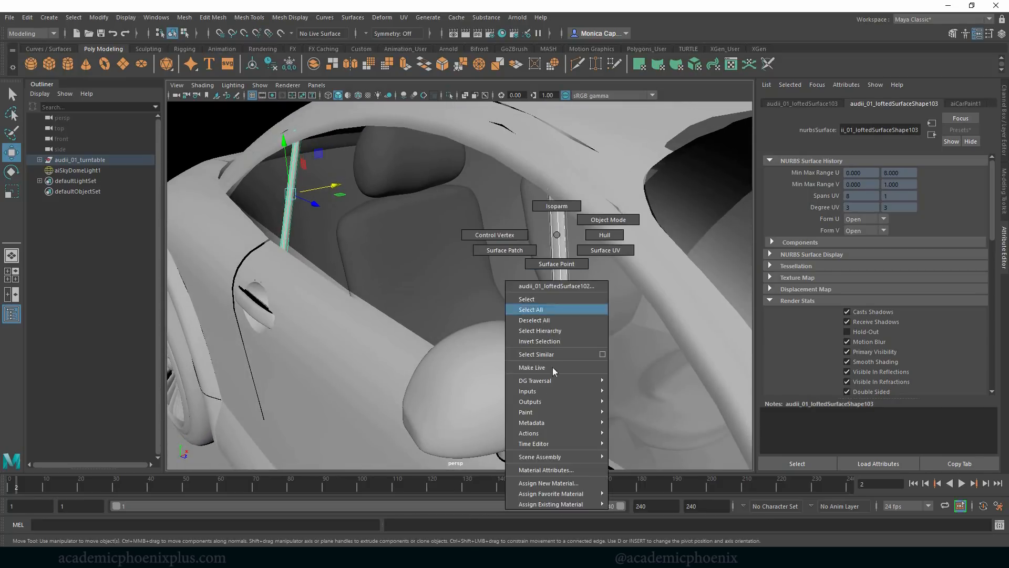
mouse_move(544, 503)
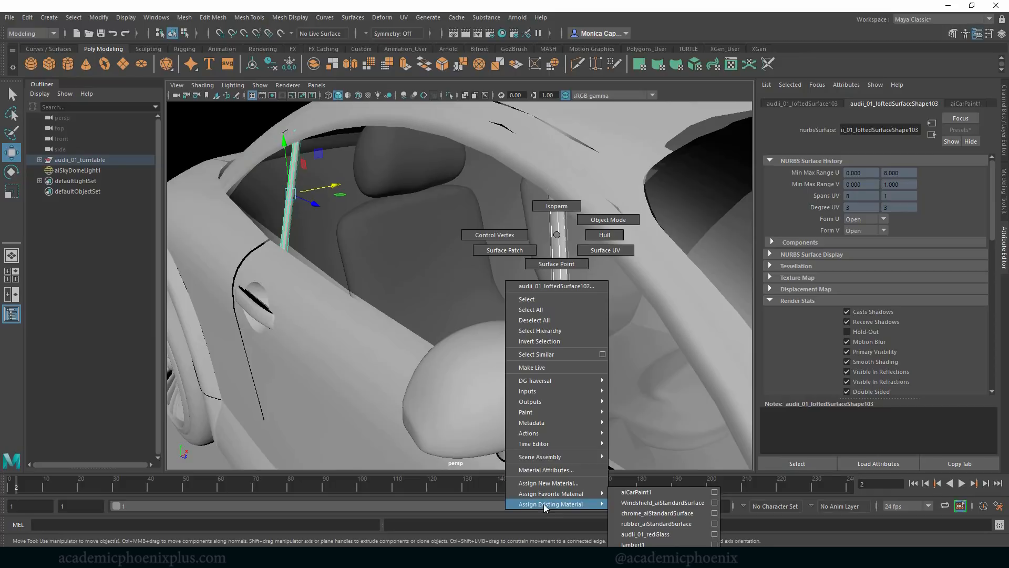
left_click(657, 524)
Step: Assign rubber_aiStandardSurface to the matching front and rear window strips on the opposite side of the car
scroll(594, 433, "down", 5)
left_click_drag(636, 286, 541, 275, "alt")
scroll(583, 270, "down", 4)
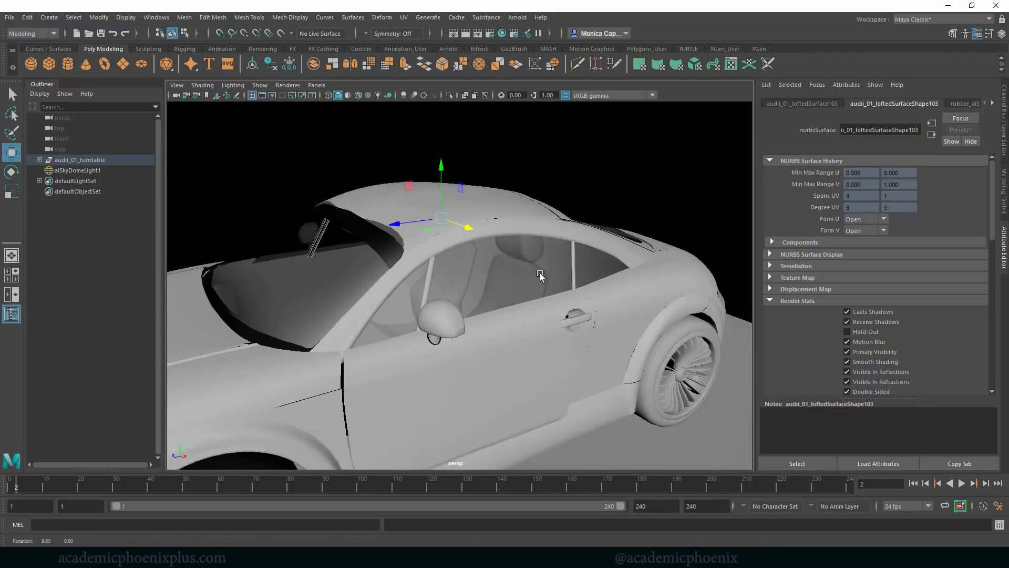
left_click(426, 277)
left_click(572, 275)
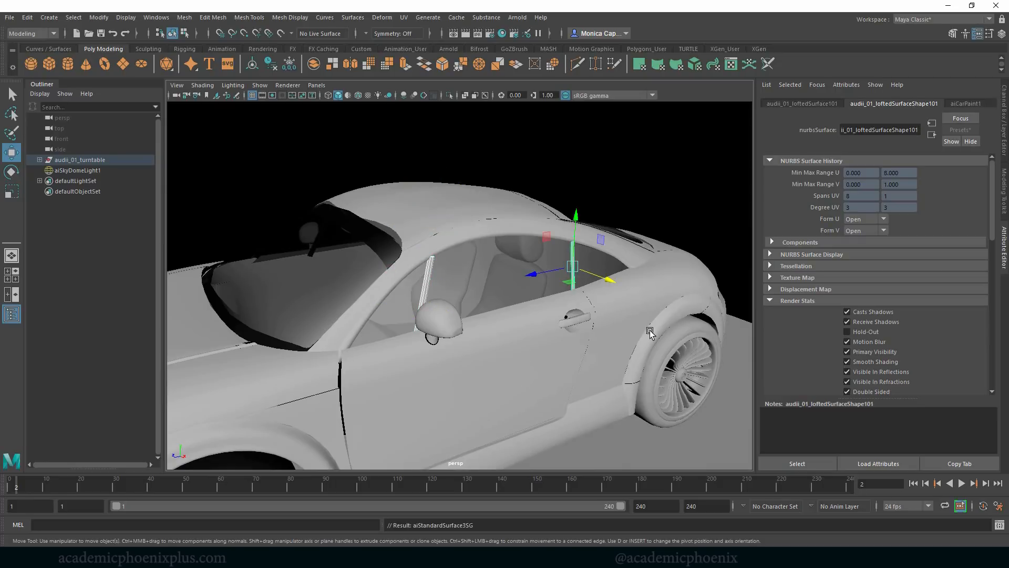
left_click_drag(711, 281, 600, 289, "alt")
scroll(624, 287, "up", 8)
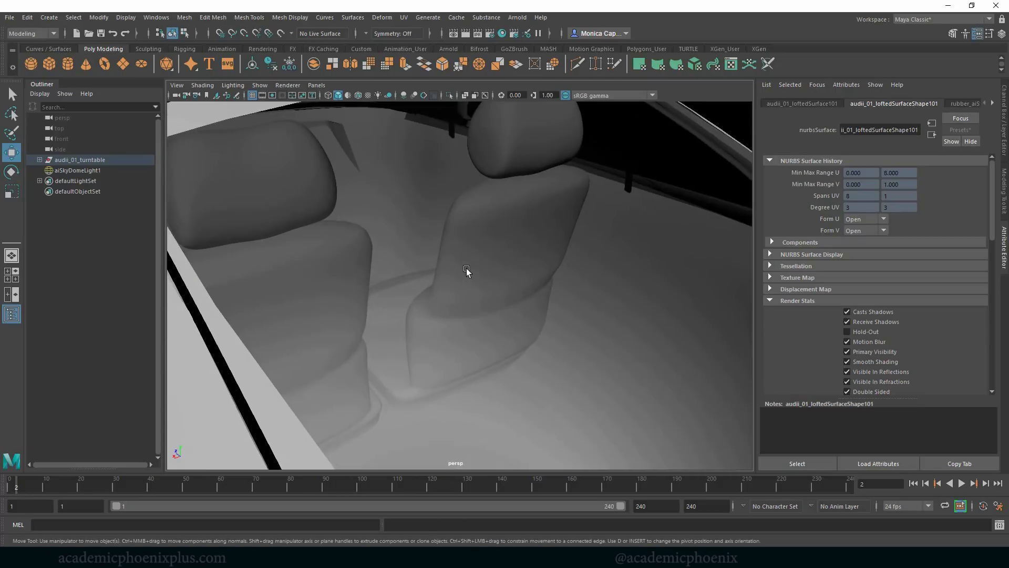
Step: Open the Arnold RenderView and inspect the rendered windows, front wheel, body side and front end
scroll(467, 269, "down", 6)
left_click(299, 183)
left_click_drag(287, 242, 534, 249, "alt")
right_click_drag(578, 266, 476, 260, "alt")
left_click_drag(459, 331, 528, 279, "alt")
left_click(517, 17)
left_click(529, 36)
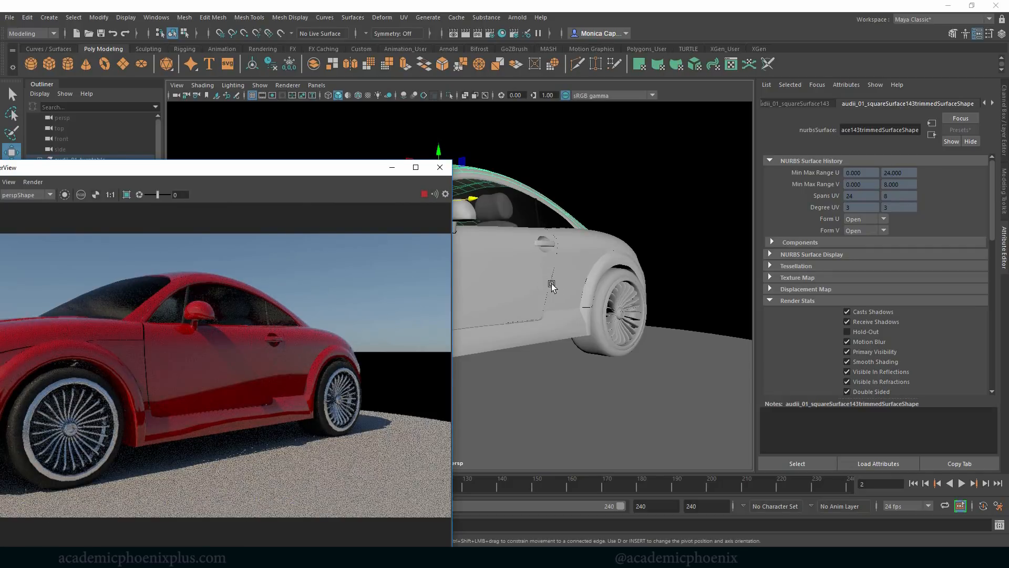
left_click_drag(597, 311, 673, 284, "alt")
middle_click_drag(673, 282, 646, 292, "alt")
scroll(651, 301, "up", 5)
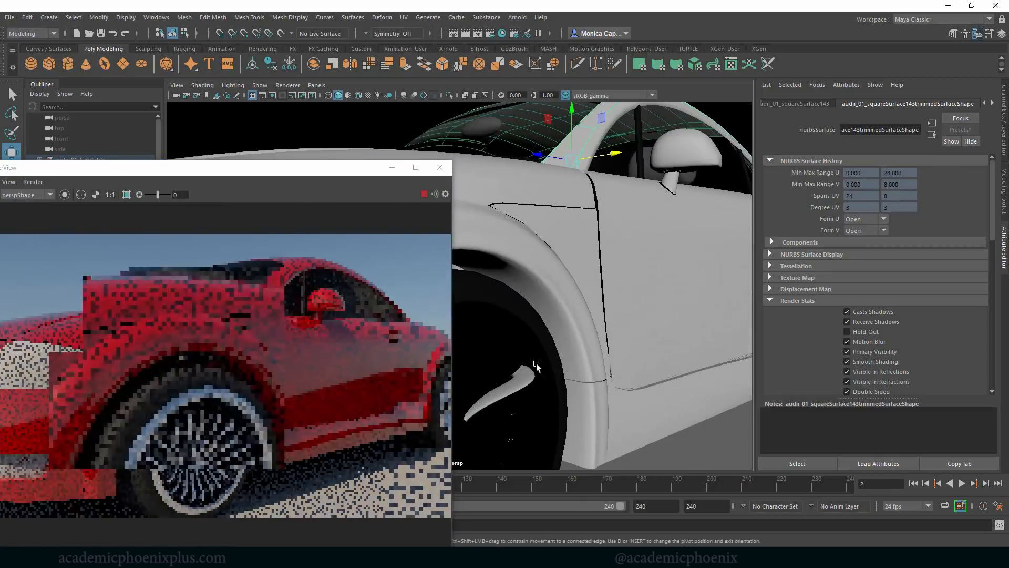
left_click(521, 381)
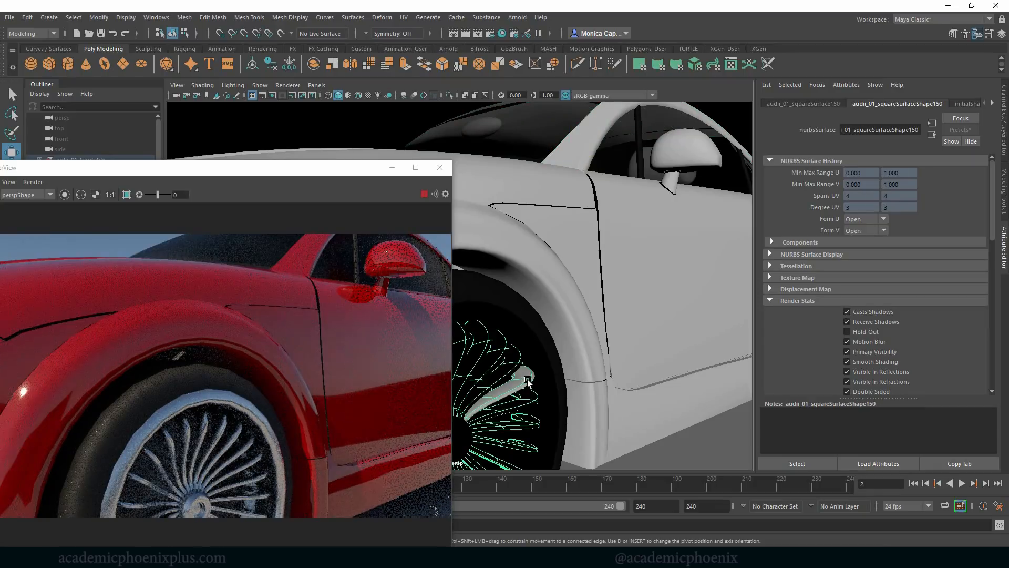
right_click_drag(654, 305, 553, 236, "alt")
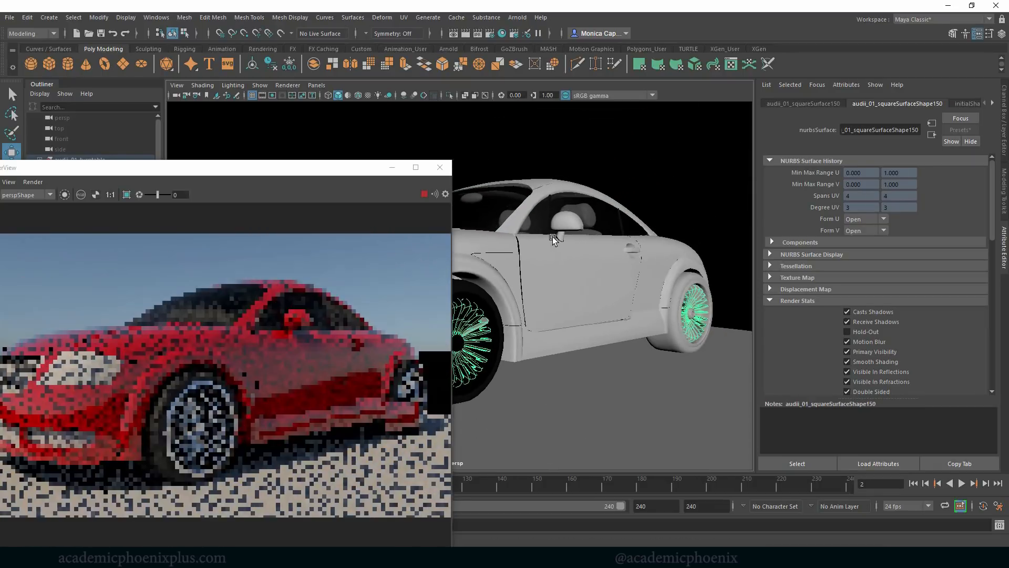
left_click_drag(554, 290, 626, 296, "alt")
Step: Select the front grille pieces, leaving the surrounding body panels and the wheel rims out of the selection
left_click_drag(512, 306, 588, 329)
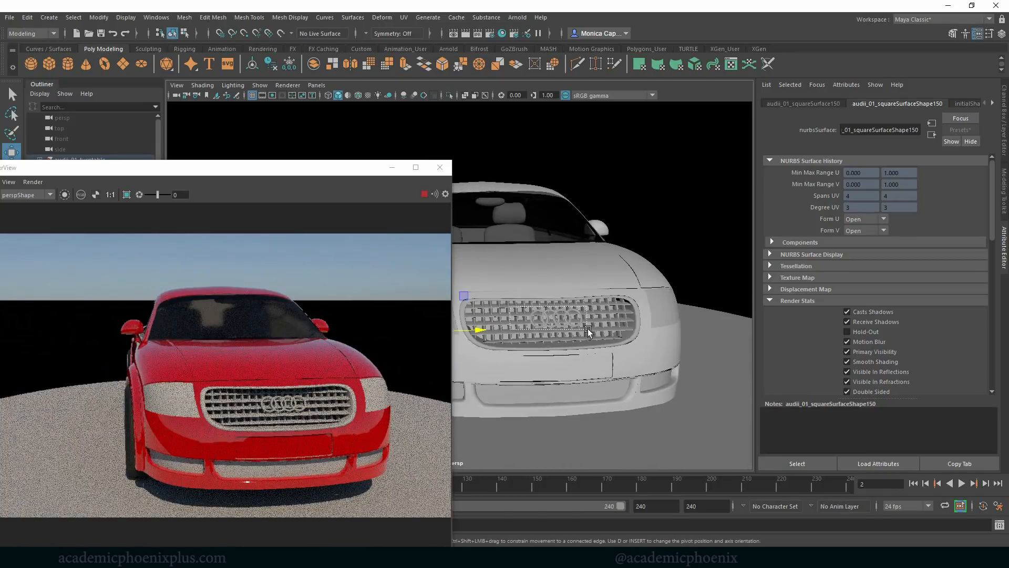
left_click(705, 328, "shift")
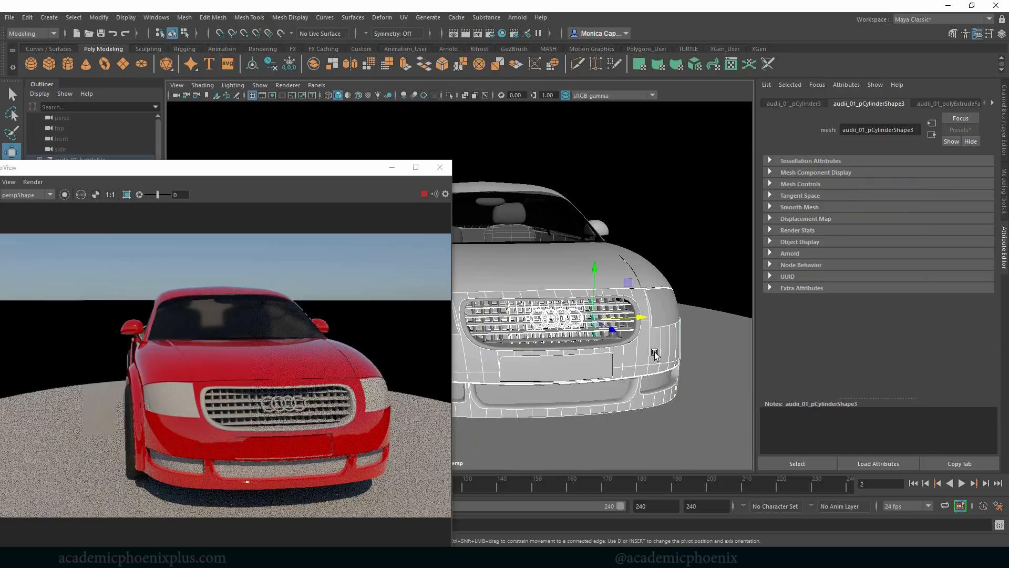
left_click(643, 404, "shift")
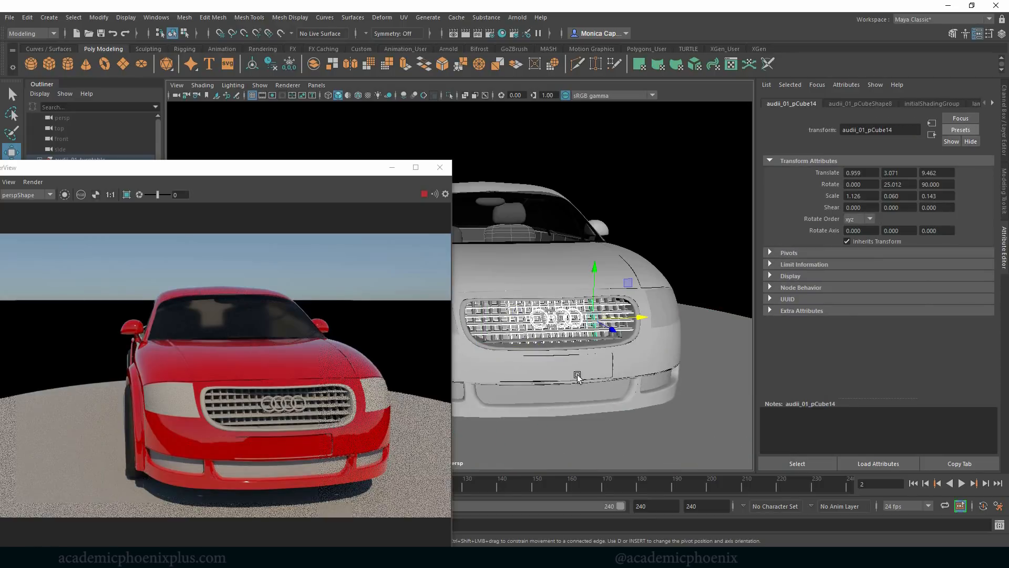
left_click_drag(575, 344, 547, 337, "alt")
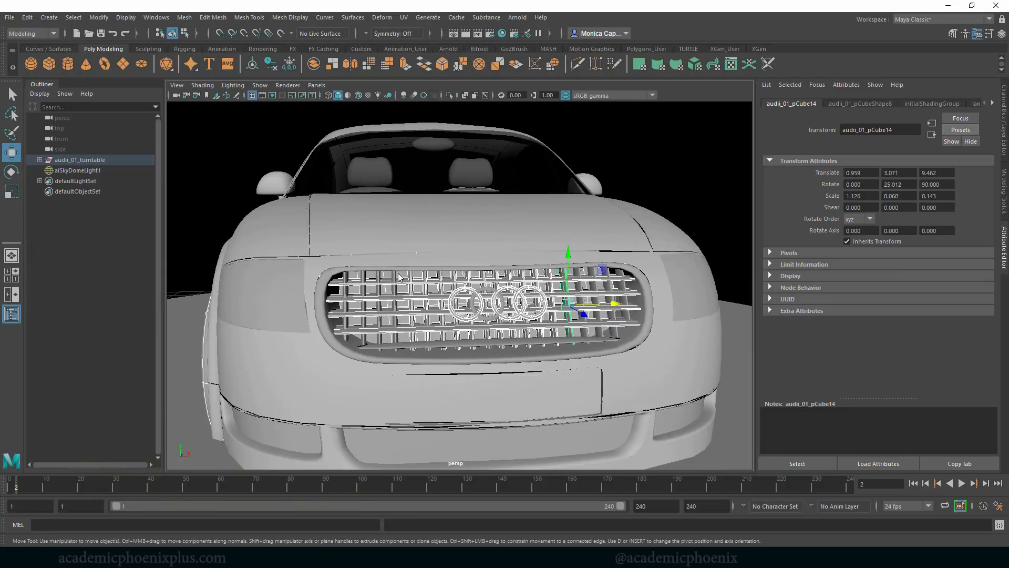
right_click_drag(398, 273, 317, 238)
right_click_drag(516, 243, 402, 237, "alt")
left_click_drag(402, 237, 447, 236, "alt")
left_click_drag(347, 188, 471, 351, "ctrl")
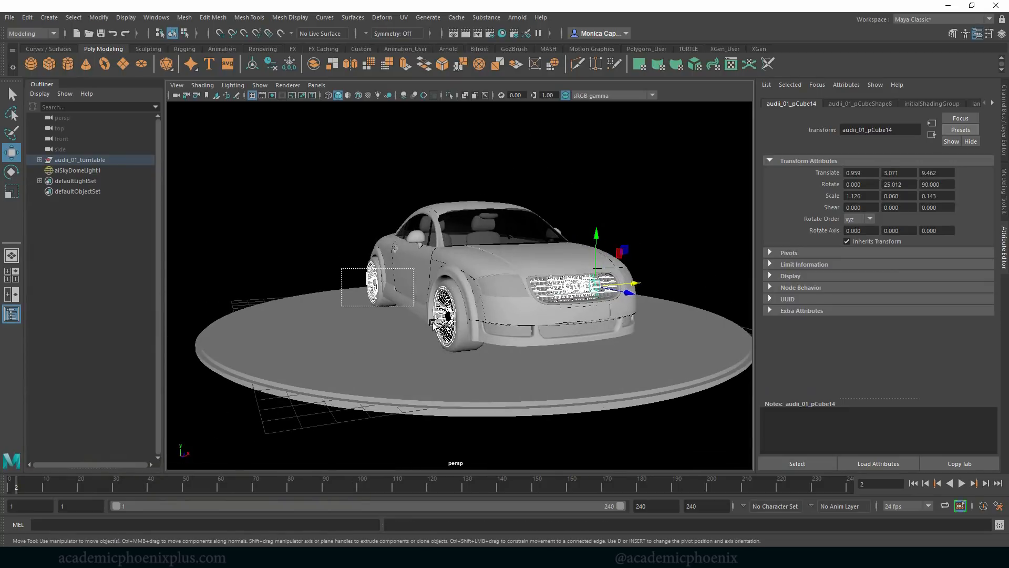
Step: Add the missing grille bars to the selection, exclude the Audi rings, and assign rubber_aiStandardSurface to the grille
left_click_drag(627, 343, 558, 245, "alt")
left_click_drag(587, 289, 413, 318, "alt")
scroll(550, 327, "up", 8)
left_click(337, 335)
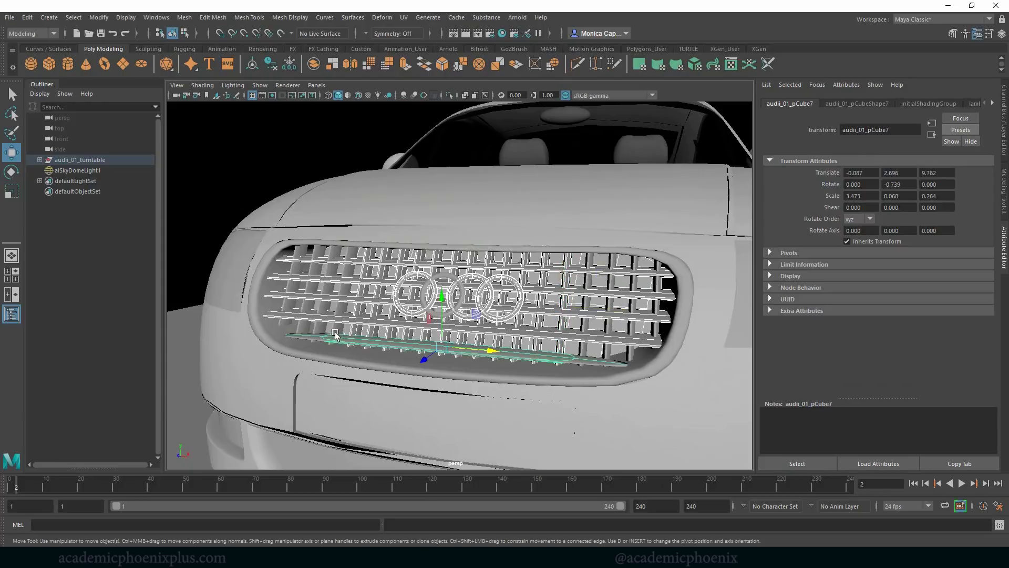
left_click(308, 324)
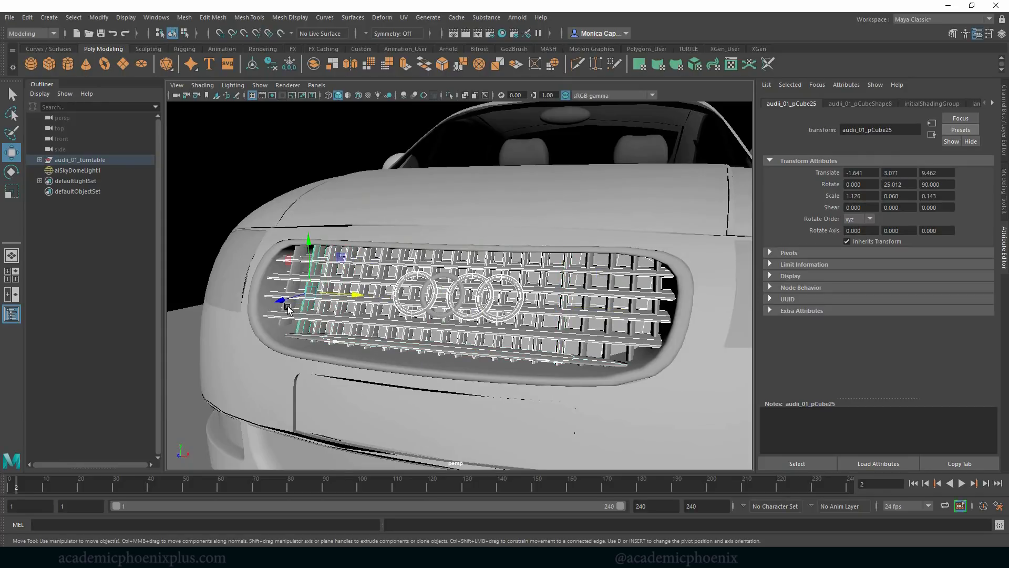
left_click(297, 308)
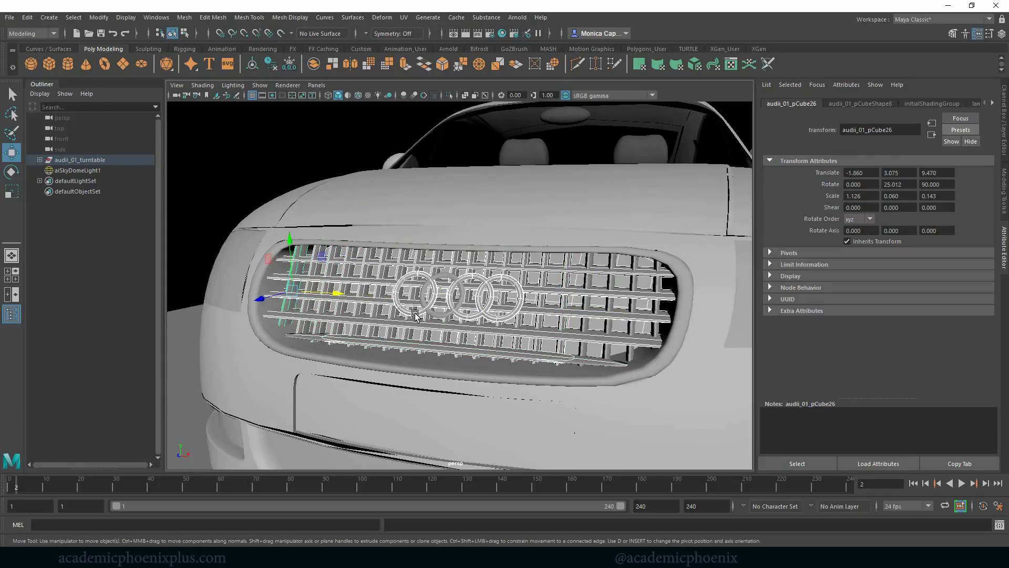
left_click(588, 284)
left_click(612, 287)
left_click(636, 288)
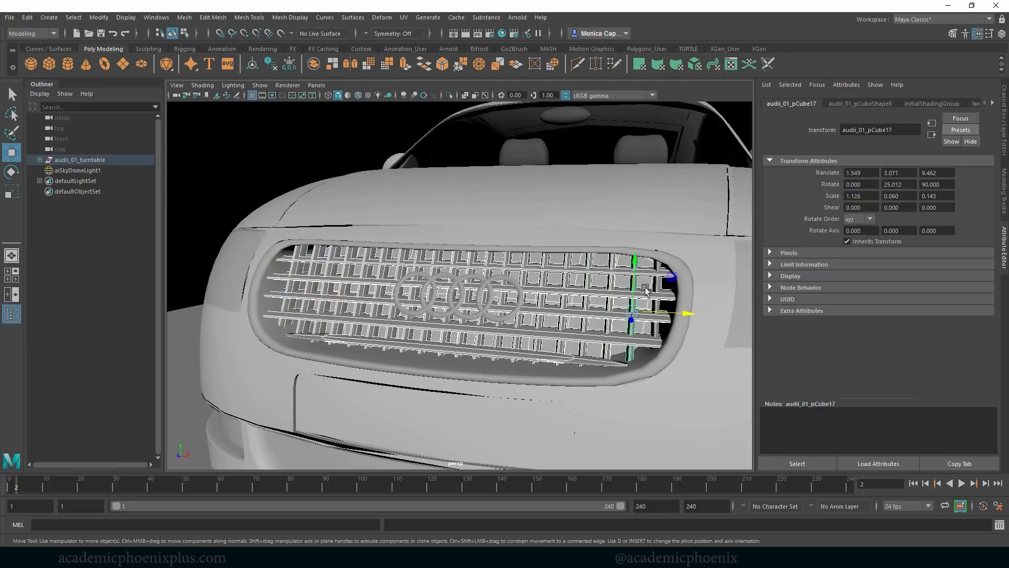
left_click(658, 286)
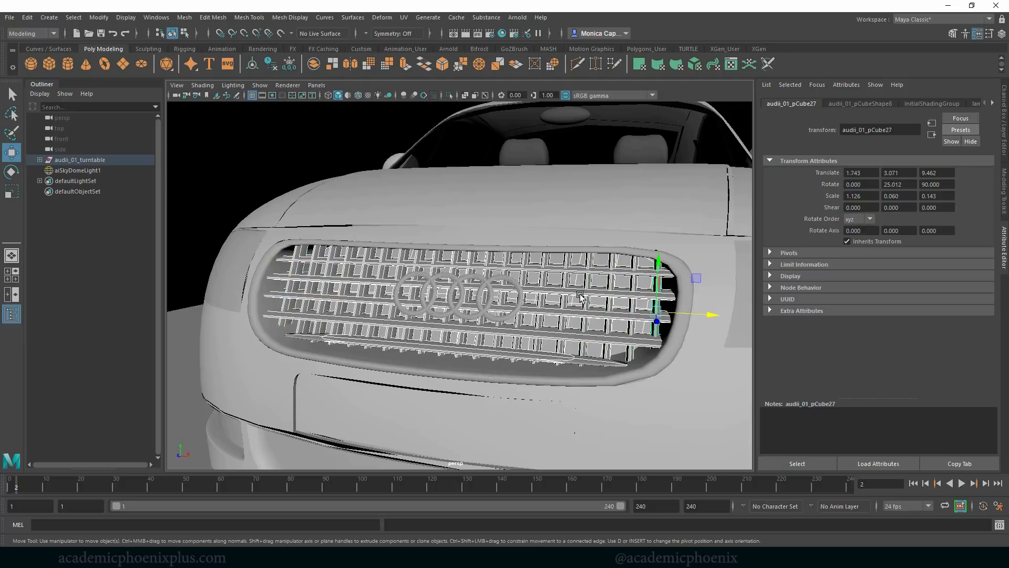
right_click_drag(582, 267, 659, 526)
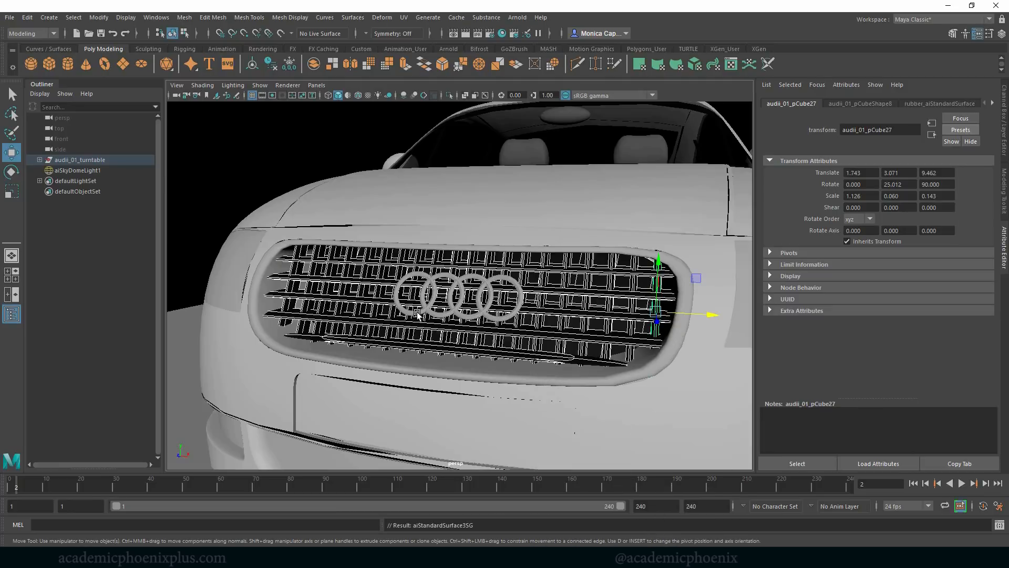
Step: Assign chrome_aiStandardSurface to the four Audi emblem rings on the grille
left_click(440, 312)
left_click(470, 316)
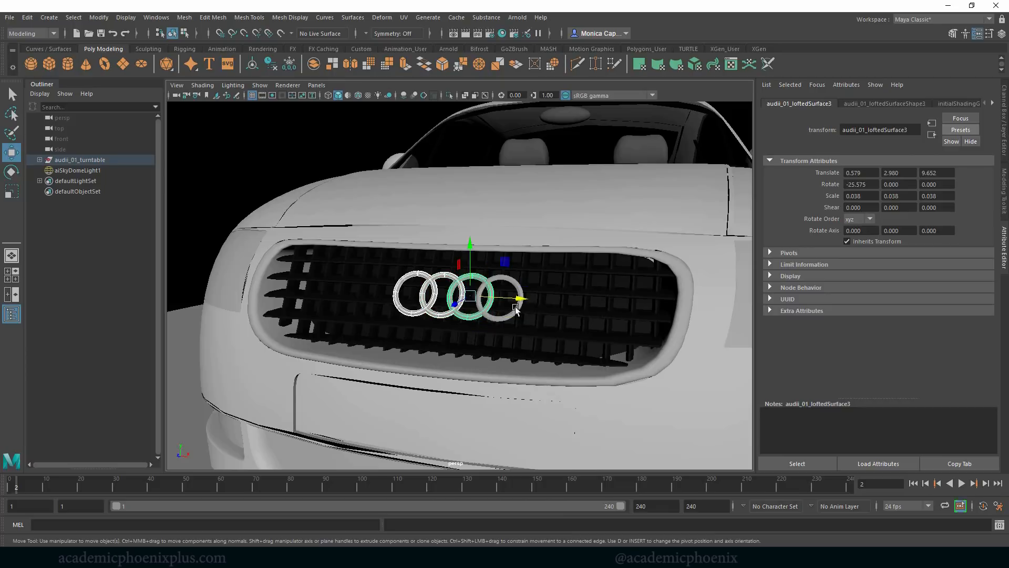
left_click(514, 314)
right_click(487, 291)
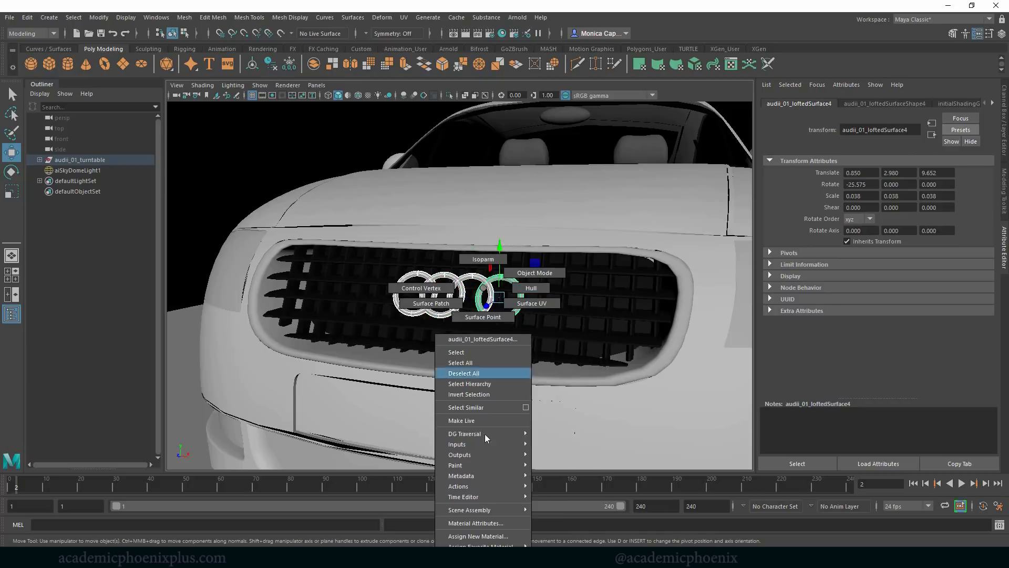
mouse_move(481, 545)
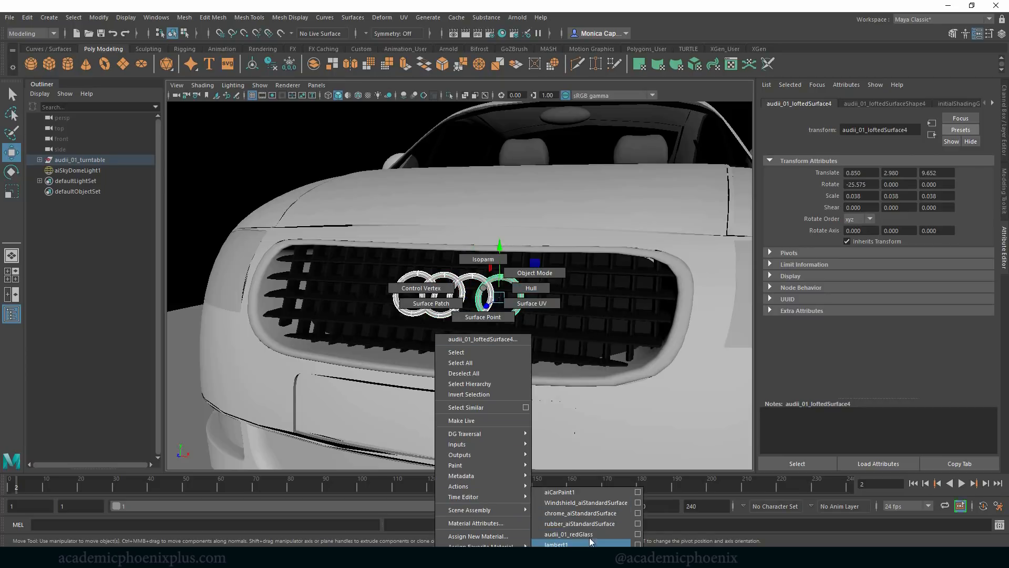
left_click(601, 513)
Step: Assign Windshield_aiStandardSurface to both headlight covers
right_click_drag(629, 290, 542, 267, "alt")
left_click_drag(581, 306, 599, 307, "alt")
middle_click_drag(644, 287, 609, 300, "alt")
left_click_drag(609, 302, 647, 303, "alt")
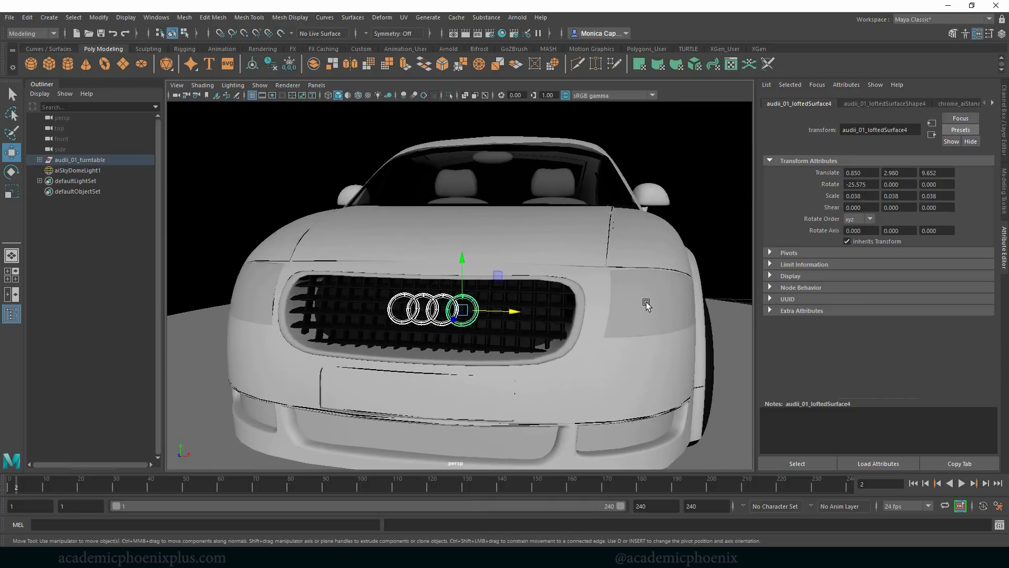
left_click(247, 292)
right_click(251, 288)
mouse_move(242, 546)
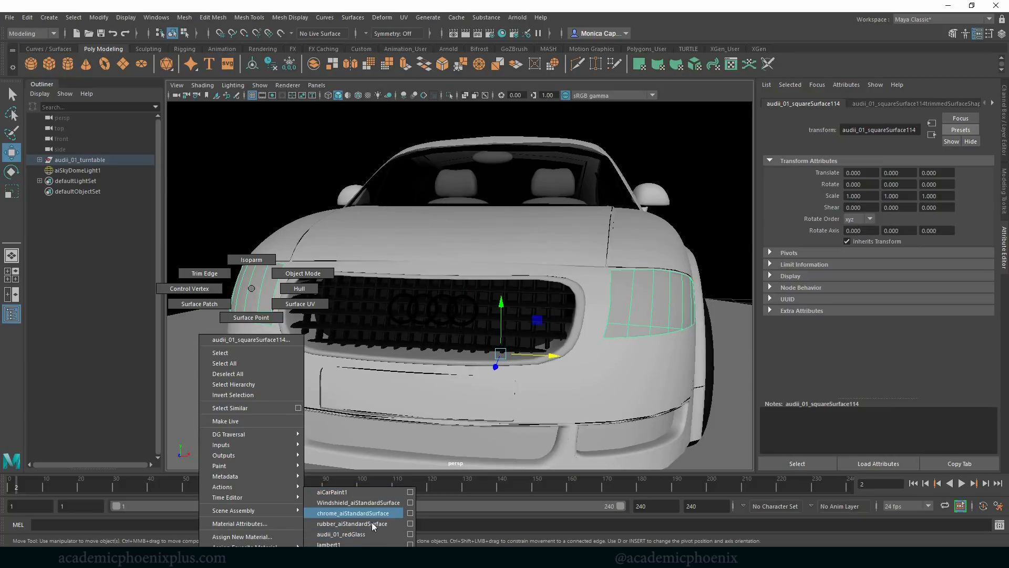
left_click(376, 504)
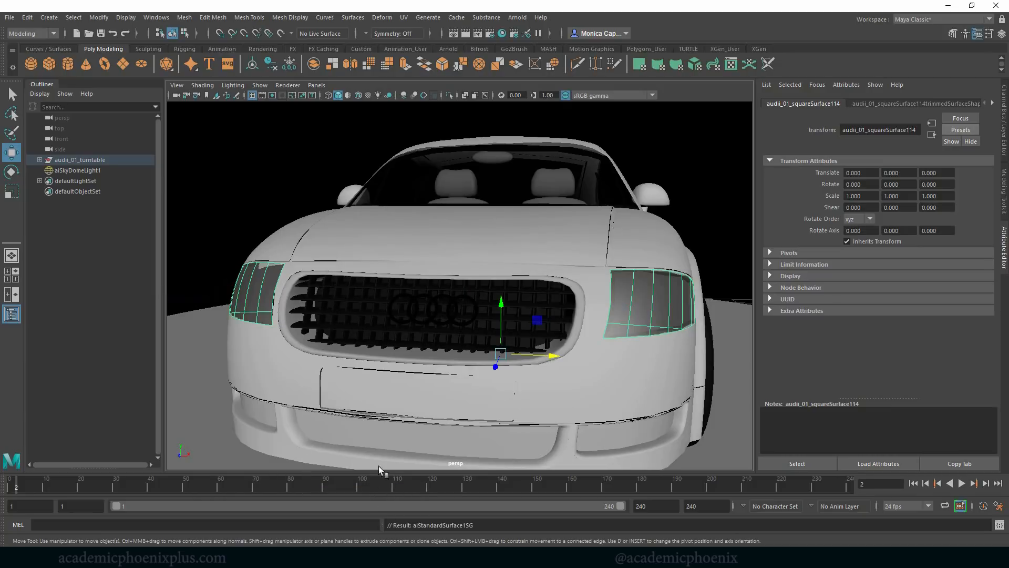
Step: Switch to the browser, check the front bumper in the silver Audi TT reference photo, and return to Maya
right_click_drag(457, 378, 416, 362, "alt")
mouse_move(415, 361)
left_mouse_down("alt")
mouse_move(432, 363)
mouse_move(405, 360)
mouse_move(419, 357)
left_mouse_up("alt")
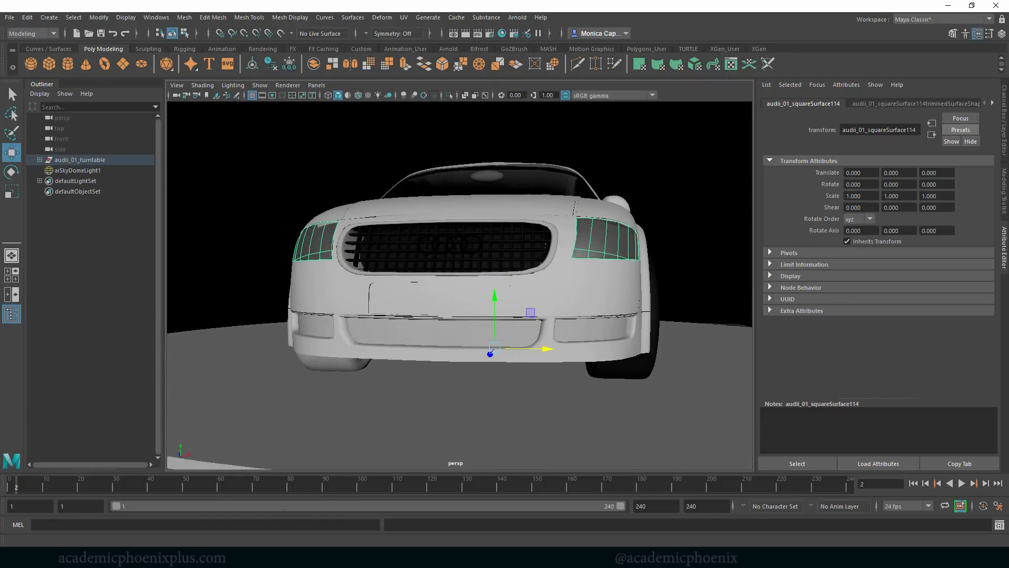
key("alt+Tab")
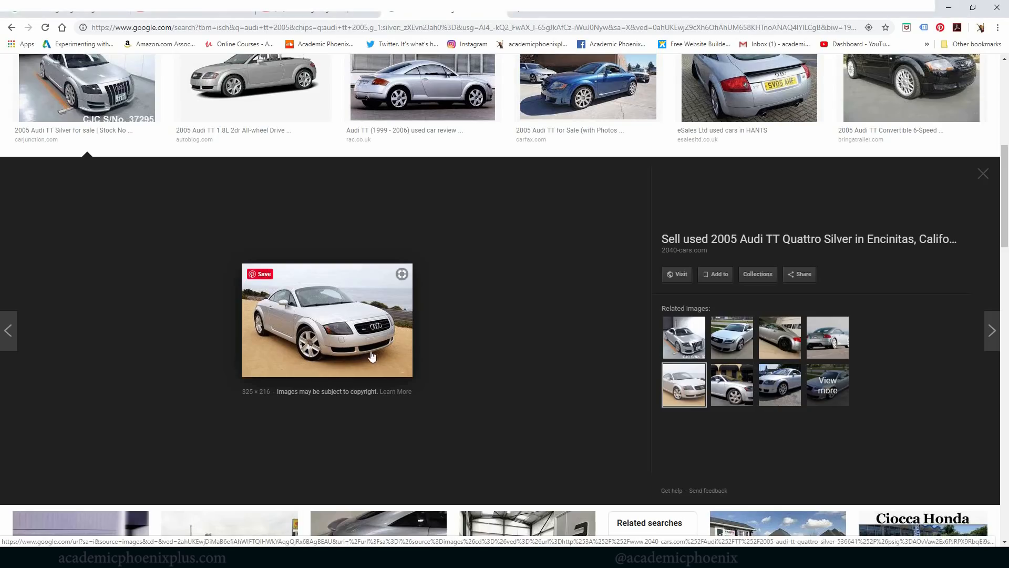
left_click(949, 7)
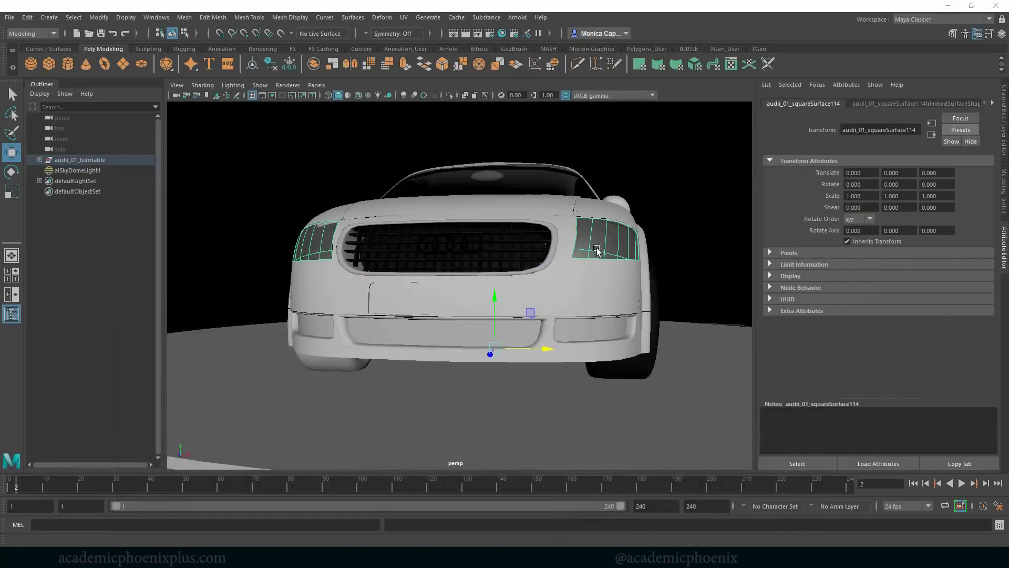
Step: Assign rubber_aiStandardSurface to the center and two side air intake surfaces in the lower front bumper
left_click(379, 340, "shift")
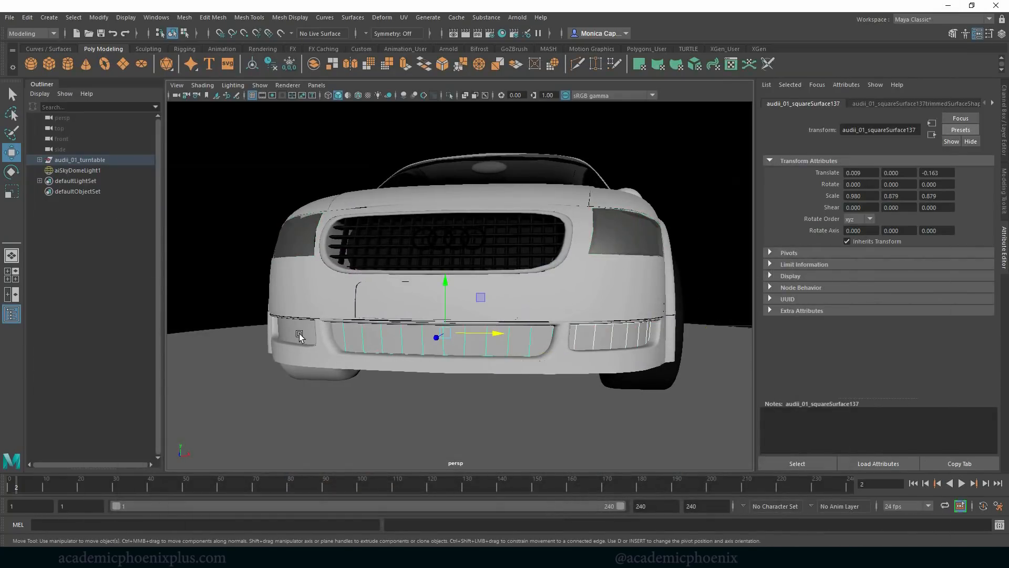
left_click(302, 325, "shift")
right_click_drag(305, 333, 405, 524)
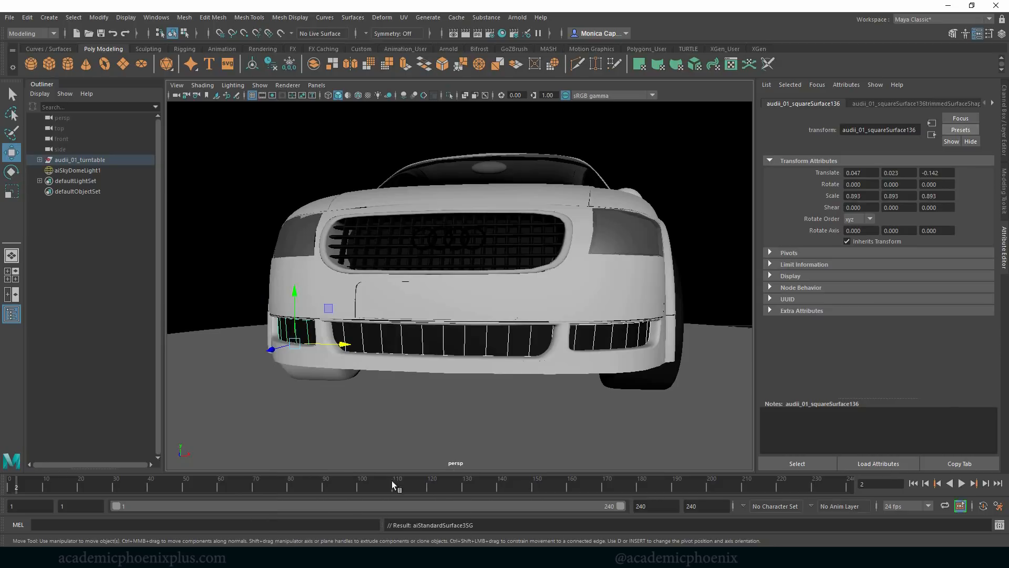
left_click_drag(526, 382, 518, 388, "alt")
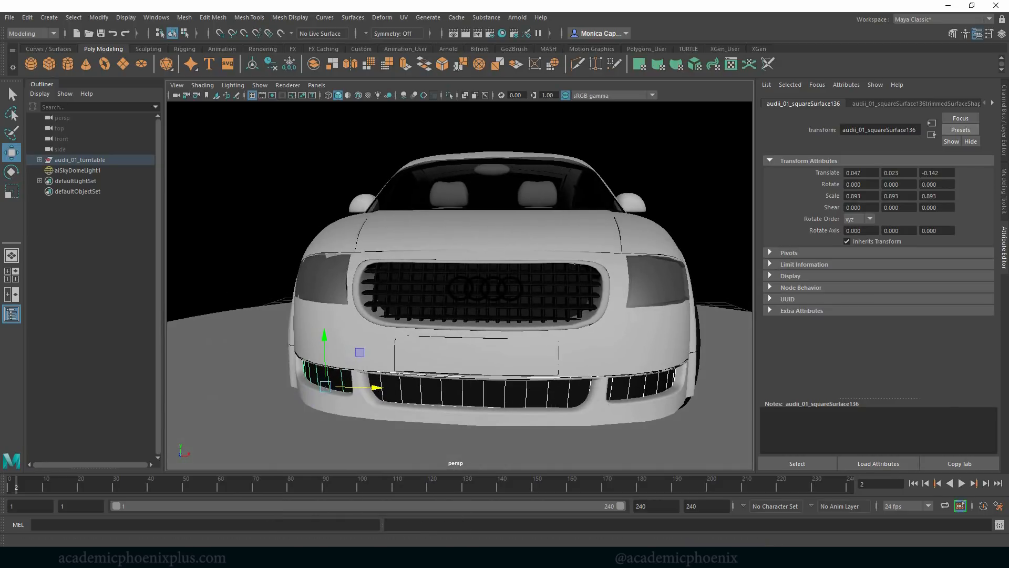
Step: Glance at the silver Audi TT reference photo in the browser, return to Maya, and render the car's front three-quarter view with Arnold
key("alt+Tab")
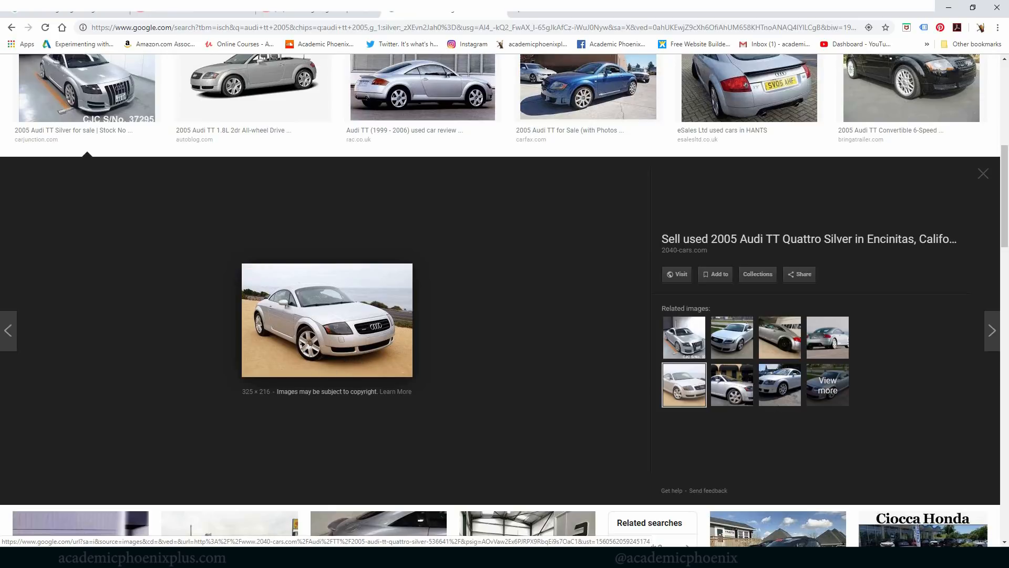
left_click(440, 533)
left_click_drag(523, 341, 473, 303, "alt")
left_click(518, 17)
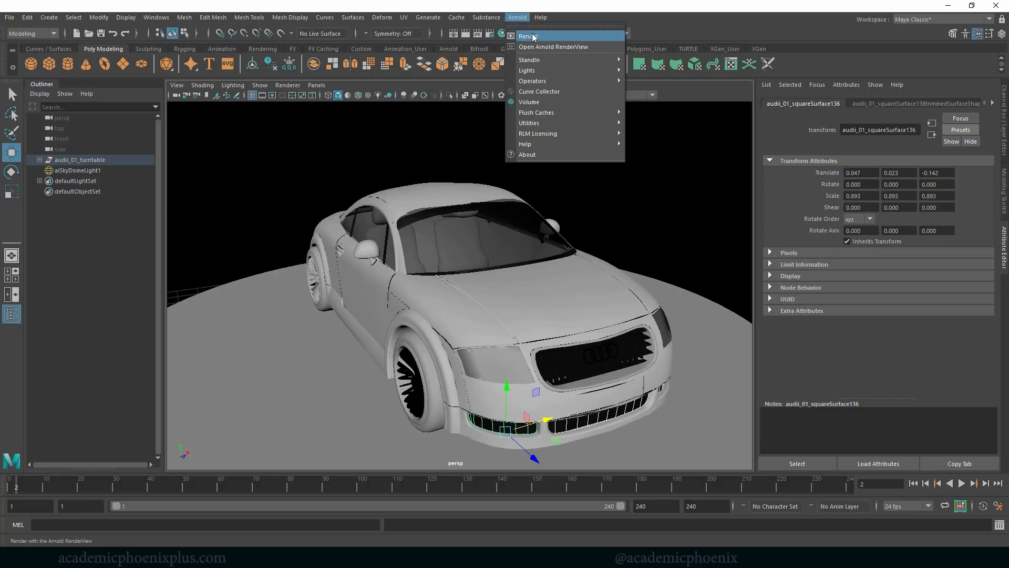
left_click(528, 36)
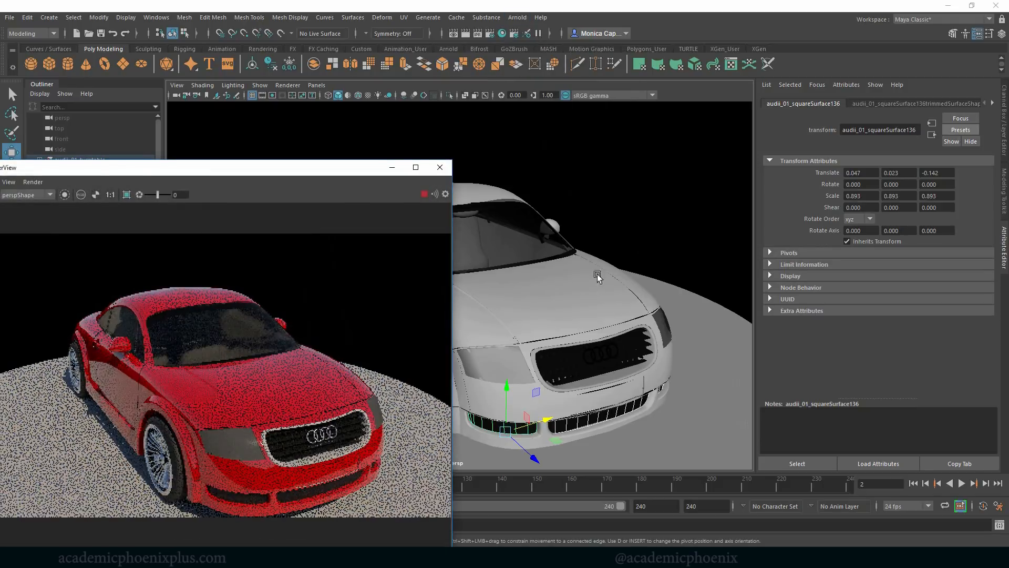
left_click_drag(614, 279, 620, 266, "alt")
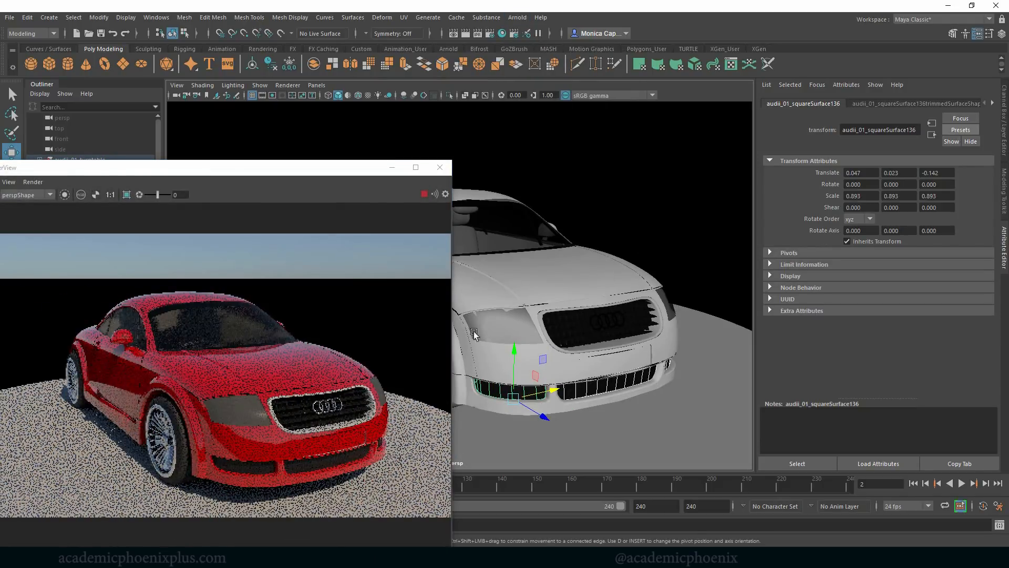
Step: Pause the render, move the headlight covers aside and select the lens beneath, undo both changes, and restart the render
left_click(508, 326)
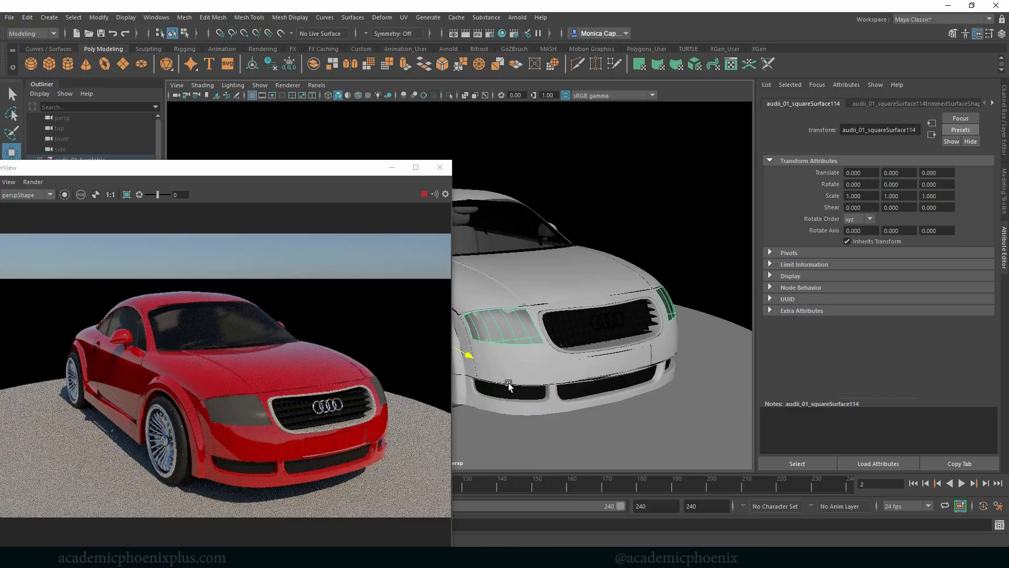
left_click(432, 195)
left_click_drag(468, 354, 502, 332)
left_click(532, 333)
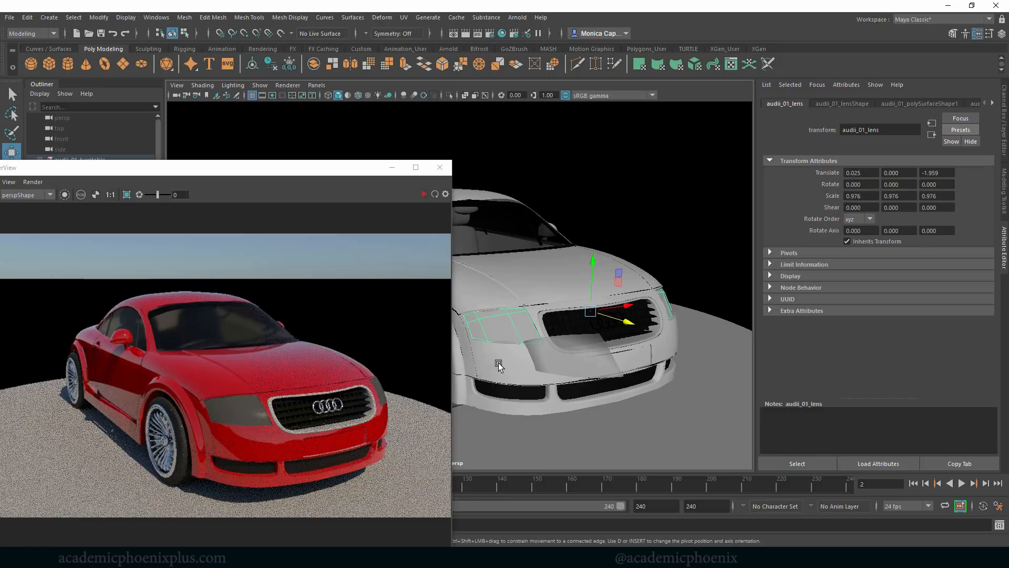
key("ctrl+z")
key("ctrl+z")
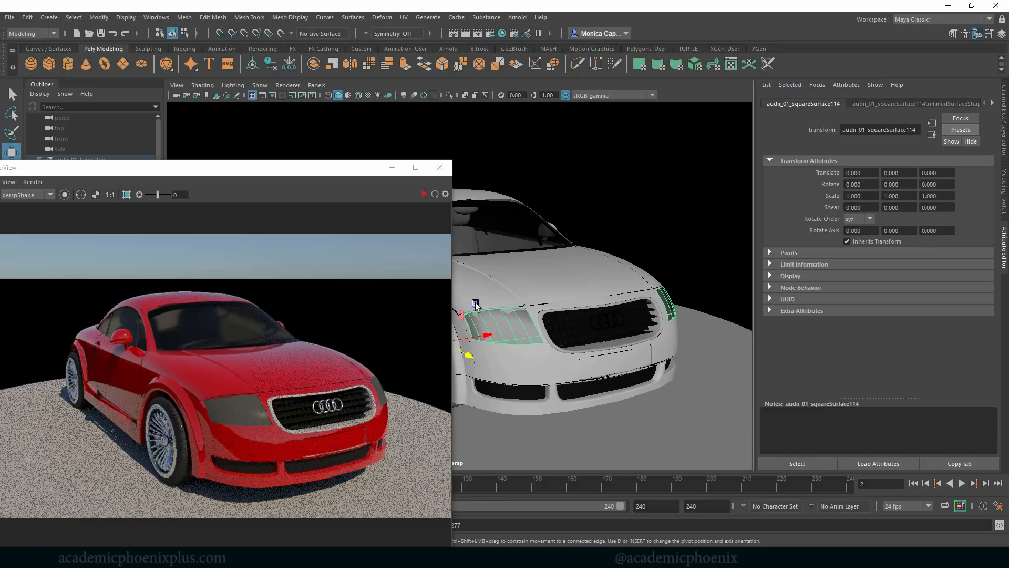
left_click(424, 194)
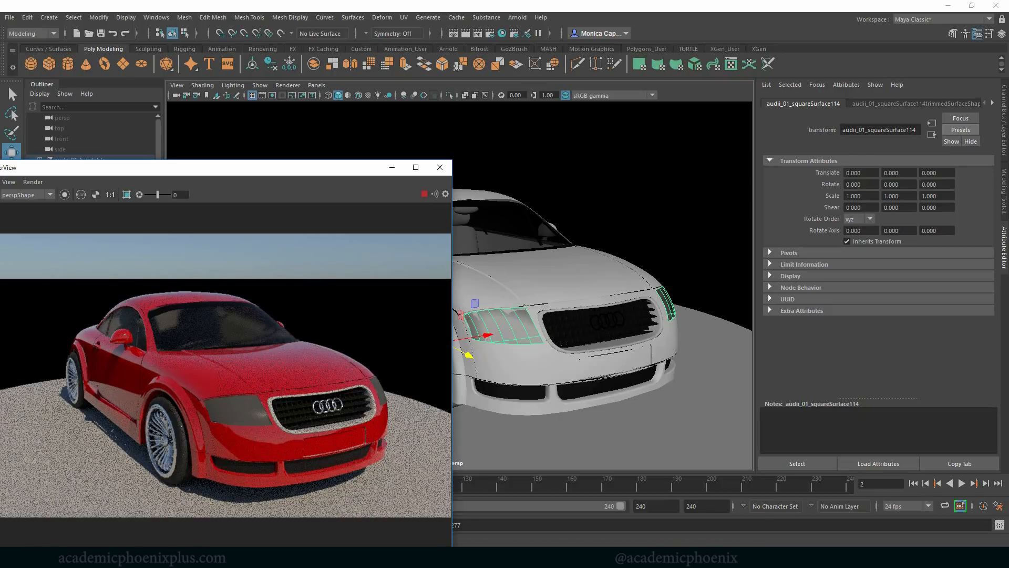
Step: Assign aiCarPaint1 to the lofted surround of the front grille
left_click(302, 557)
left_click(302, 557)
left_click_drag(633, 368, 613, 341, "alt")
scroll(613, 345, "up", 2)
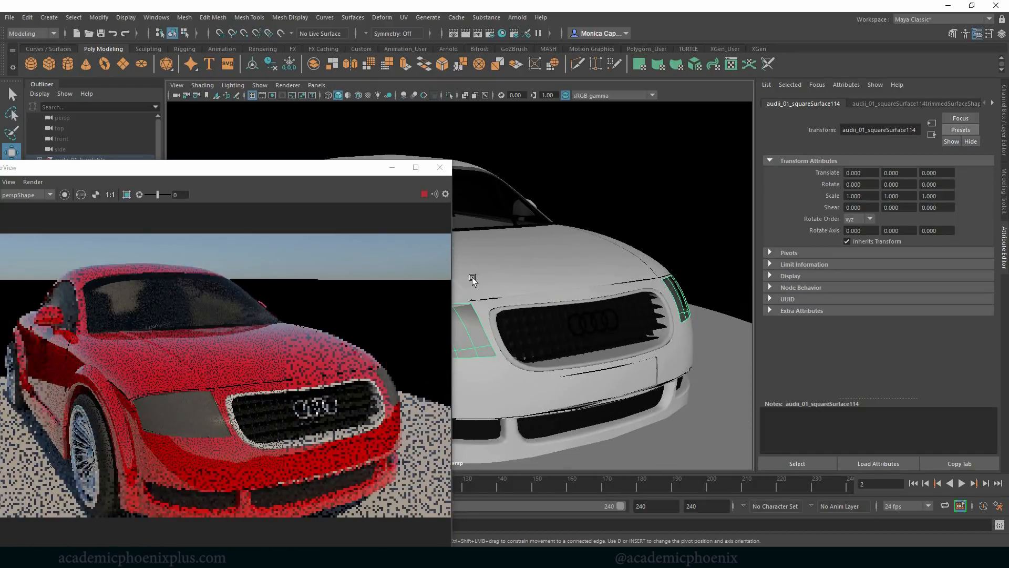
left_click(611, 359)
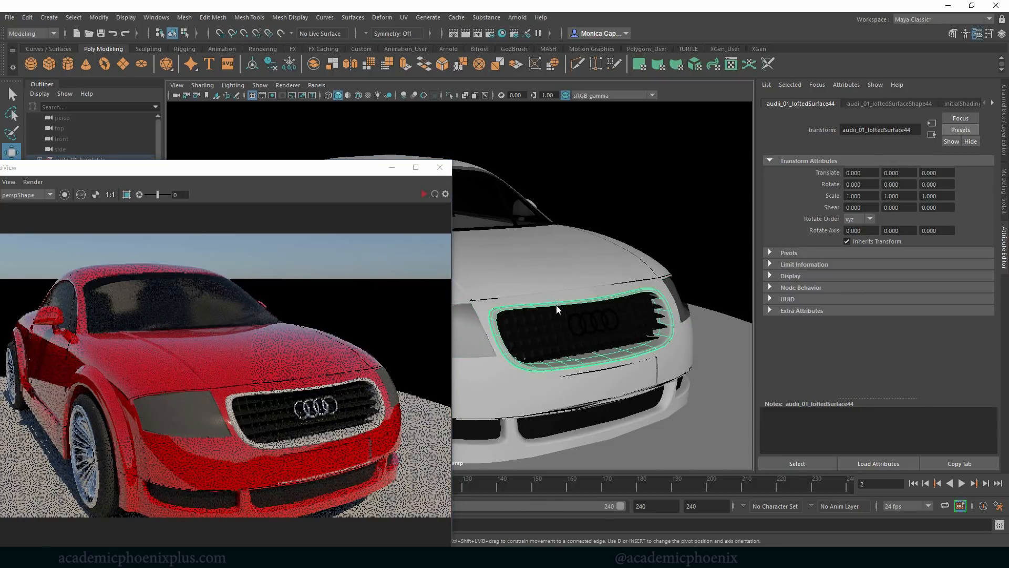
right_click_drag(556, 288, 645, 493)
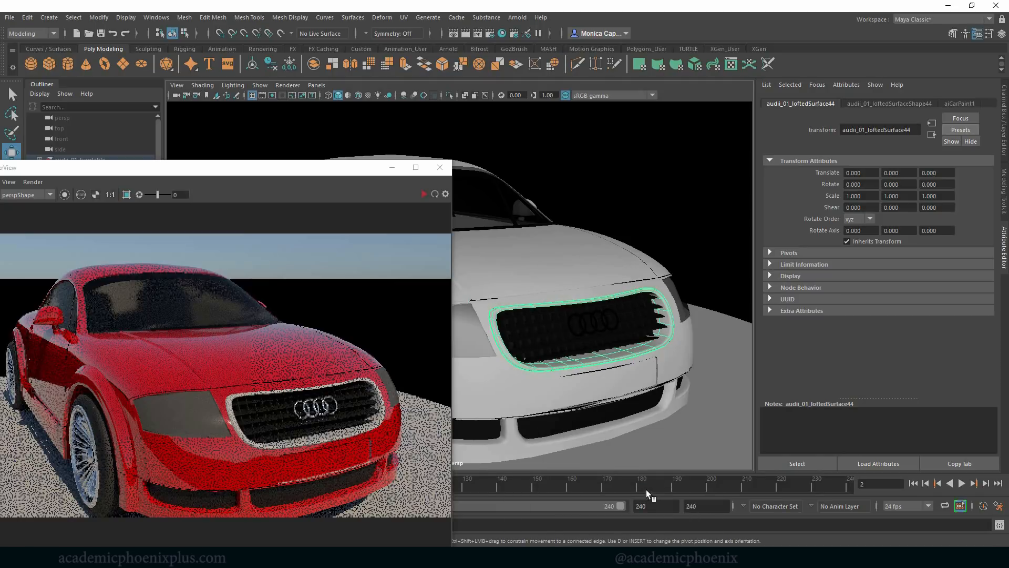
Step: Select the edge surface of the front license plate recess to check its material, and restart the Arnold render
scroll(677, 390, "up", 6)
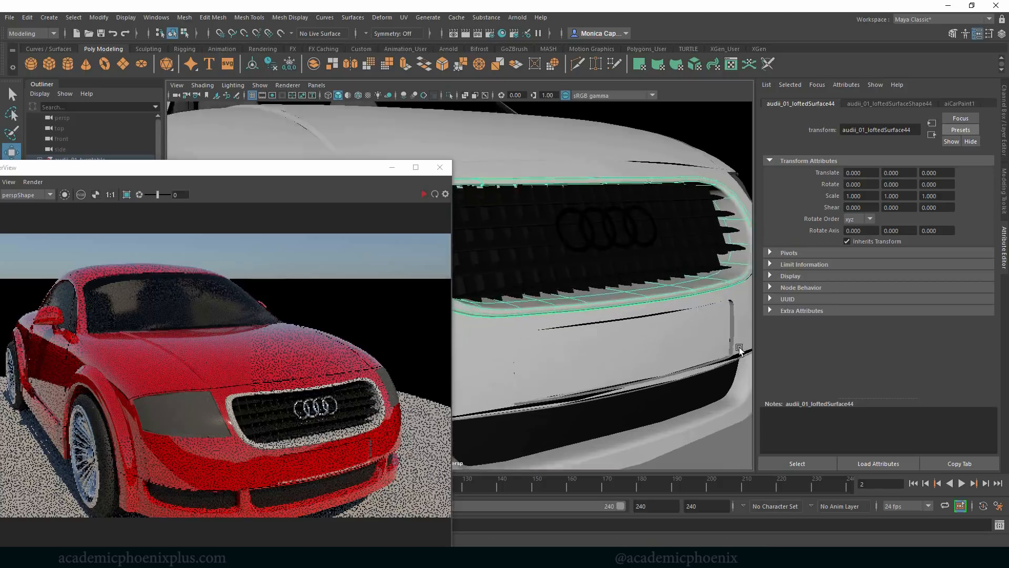
middle_click_drag(739, 350, 642, 304, "alt")
left_click(661, 300)
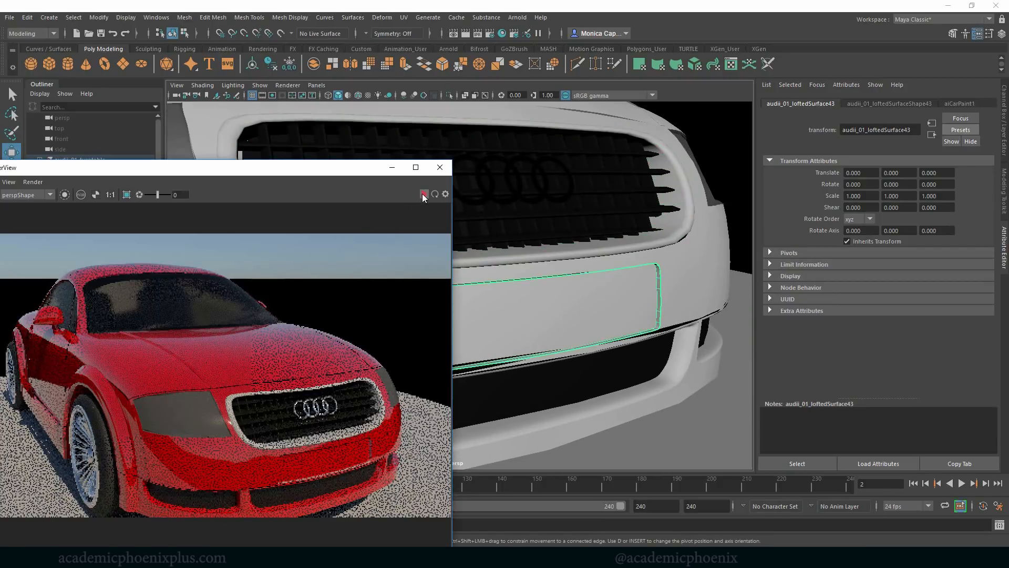
left_click(424, 194)
Step: Assign chrome_aiStandardSurface to the side mirror's glass surface
right_click_drag(614, 296, 595, 207, "alt")
mouse_move(595, 207)
left_mouse_down("alt")
mouse_move(573, 200)
mouse_move(601, 261)
mouse_move(595, 298)
mouse_move(601, 273)
mouse_move(651, 275)
mouse_move(590, 223)
left_mouse_up("alt")
left_click(574, 226)
right_click(578, 229)
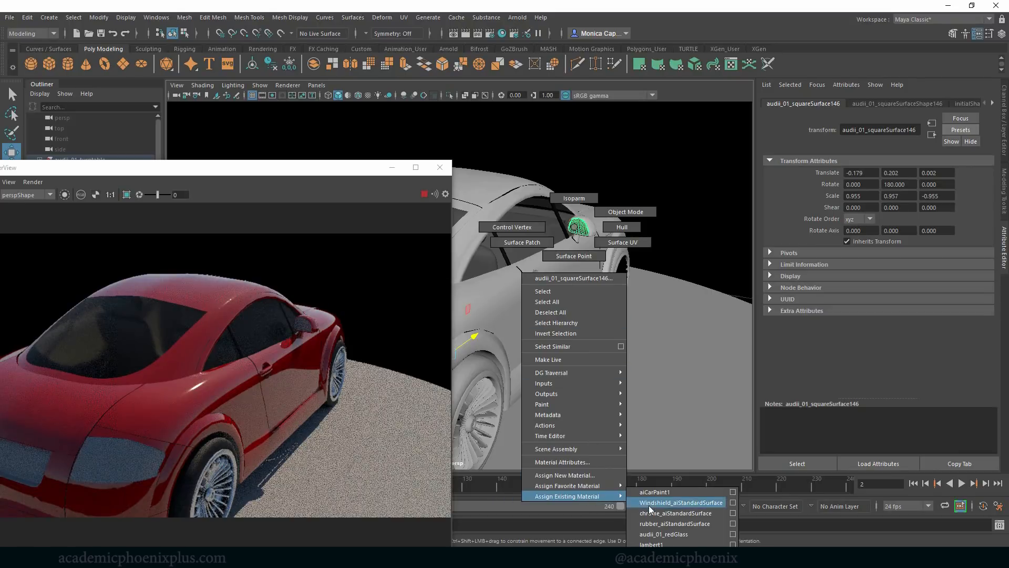
left_click(647, 512)
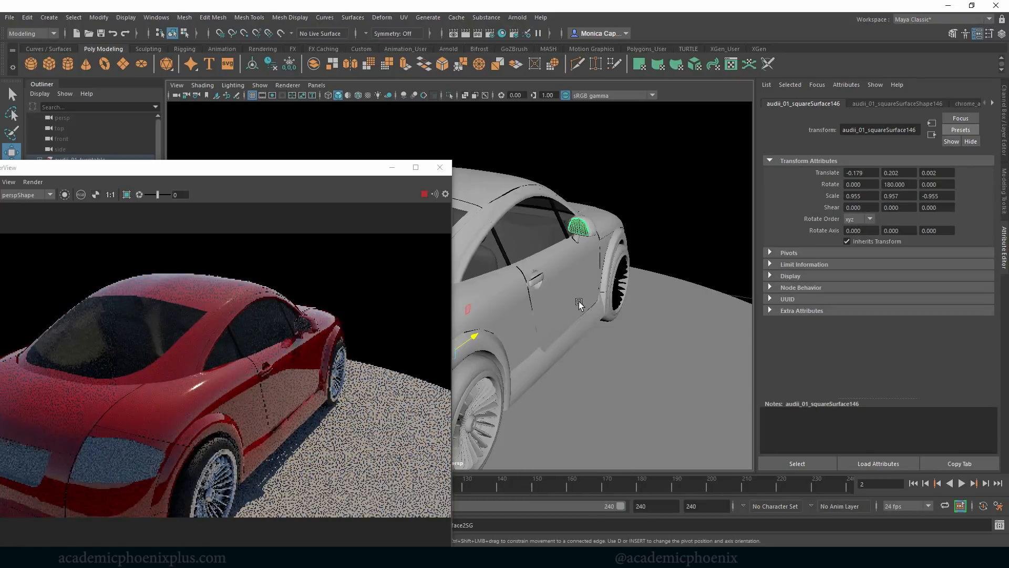
Step: Check the rear-angle silver Audi TT photo in the browser and assign aiCarPaint1 to the rear license plate panel in Maya
middle_click_drag(579, 300, 607, 293, "alt")
left_click_drag(543, 322, 622, 300, "alt")
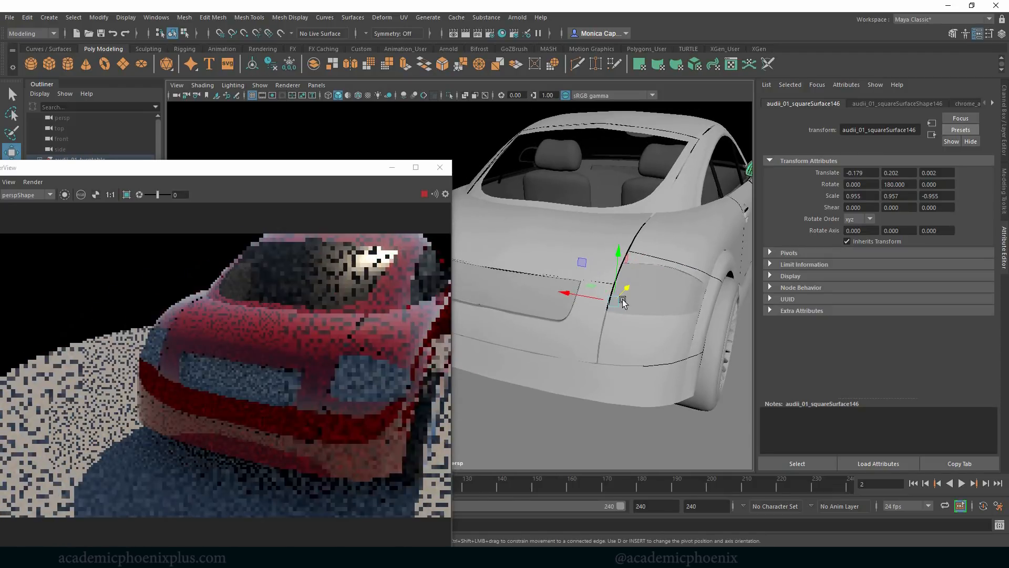
left_click(523, 313)
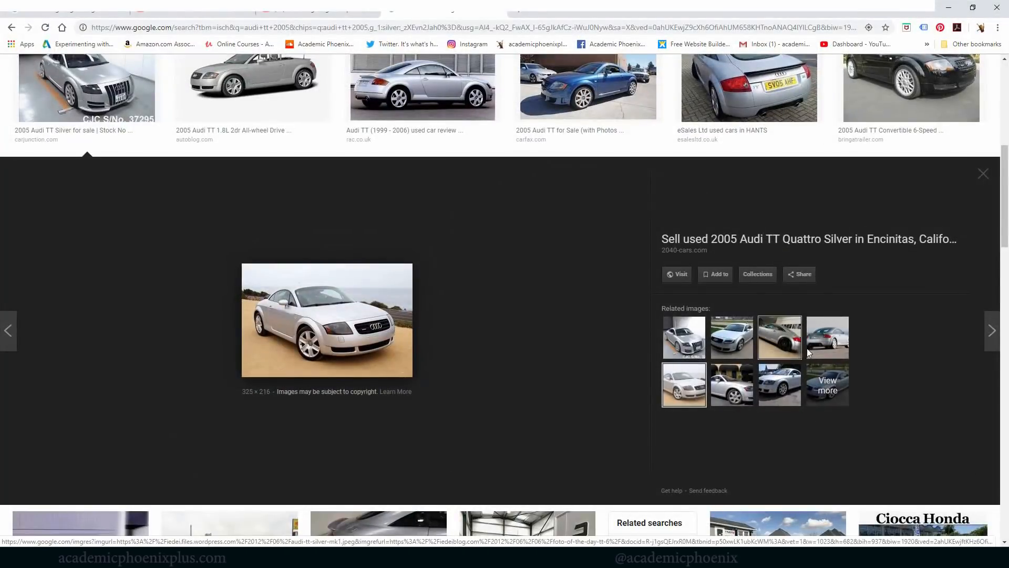
left_click(828, 337)
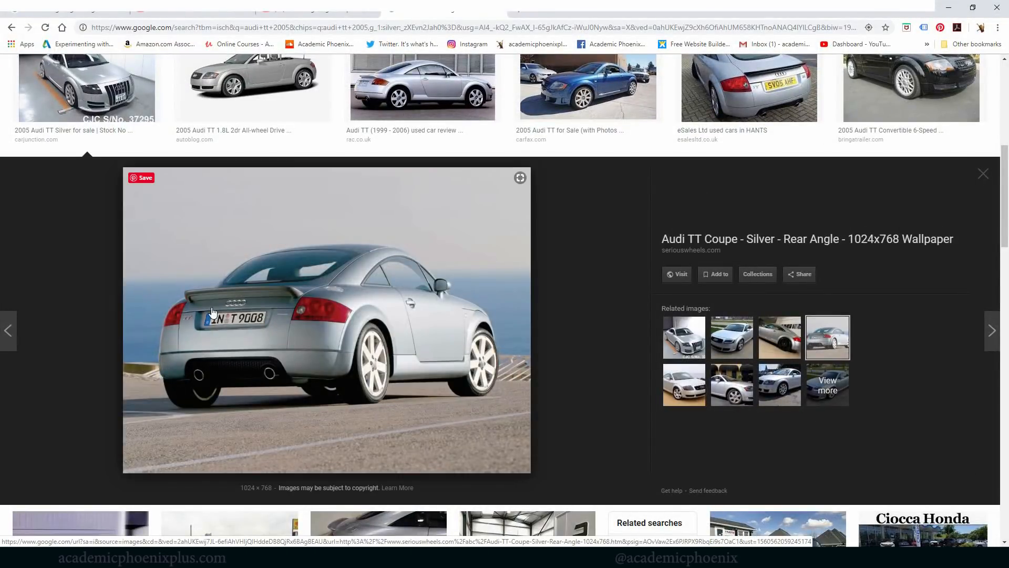
left_click(949, 8)
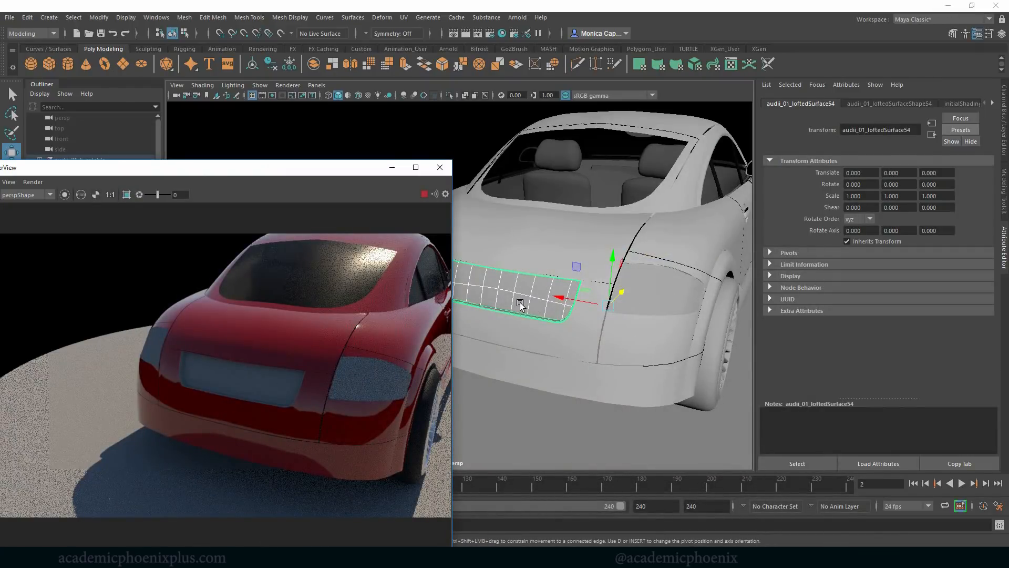
right_click_drag(521, 303, 630, 540)
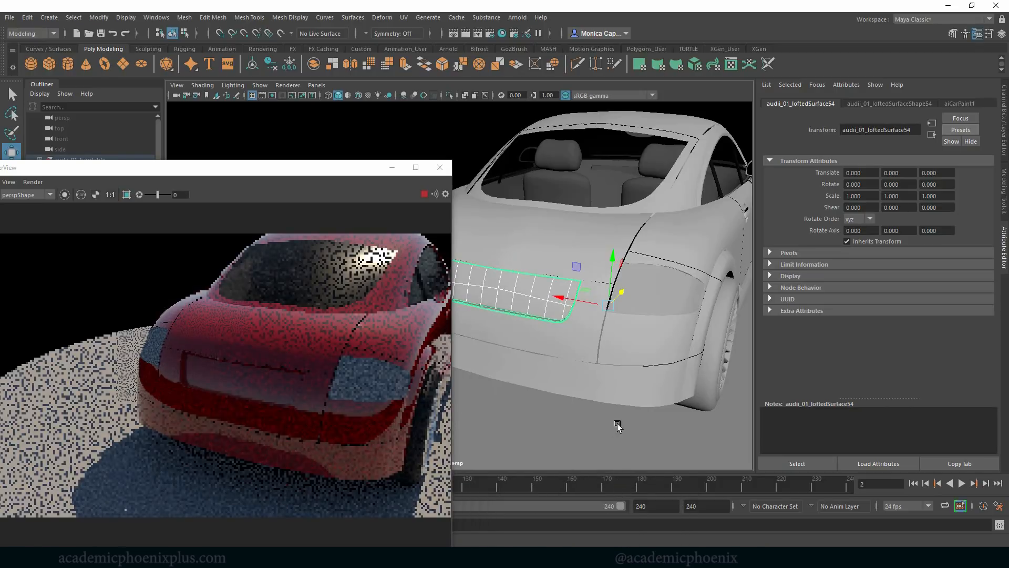
Step: Assign Windshield_aiStandardSurface to the taillight covers
left_click_drag(670, 364, 662, 286, "alt")
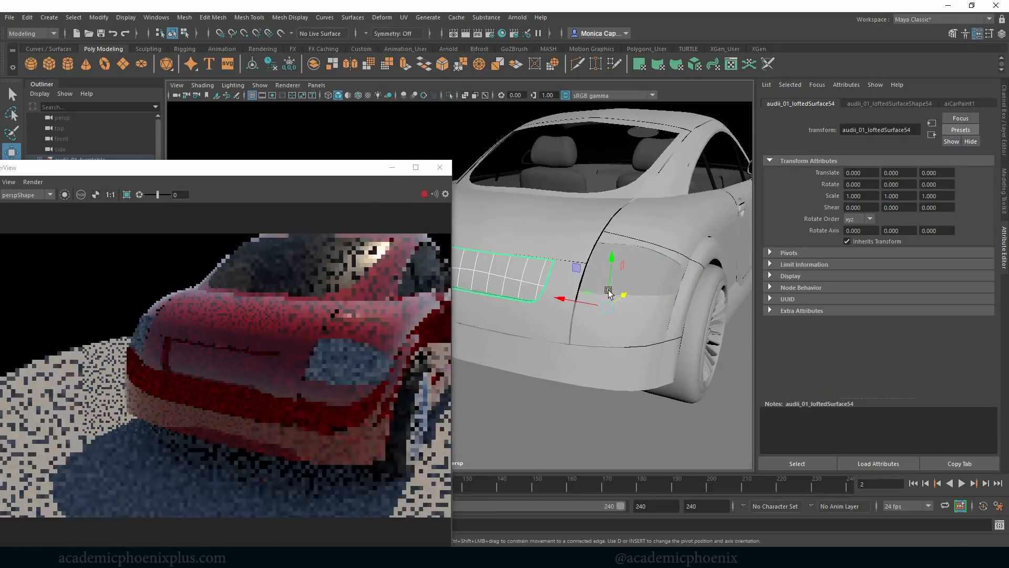
left_click(649, 269)
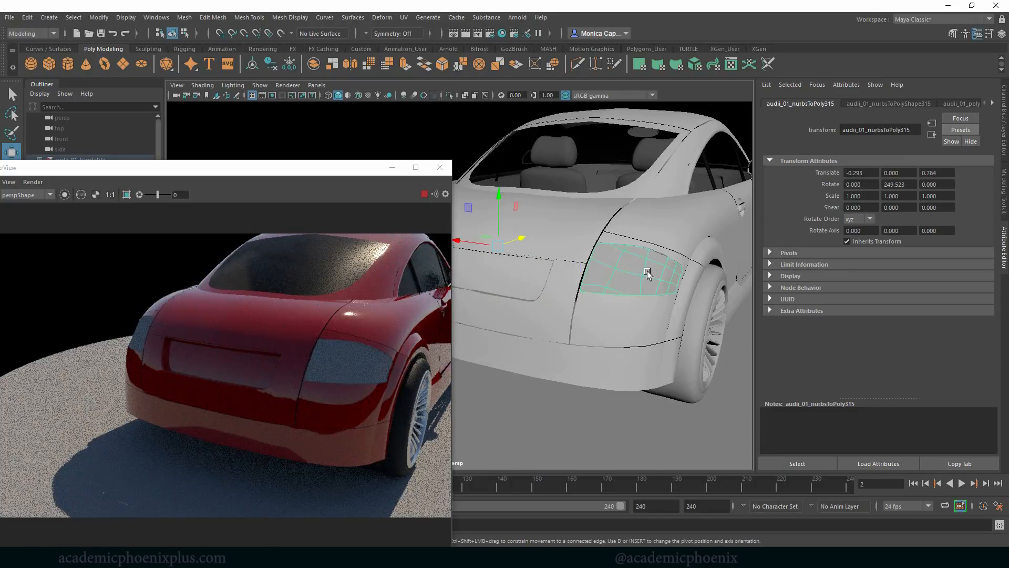
right_click(620, 269)
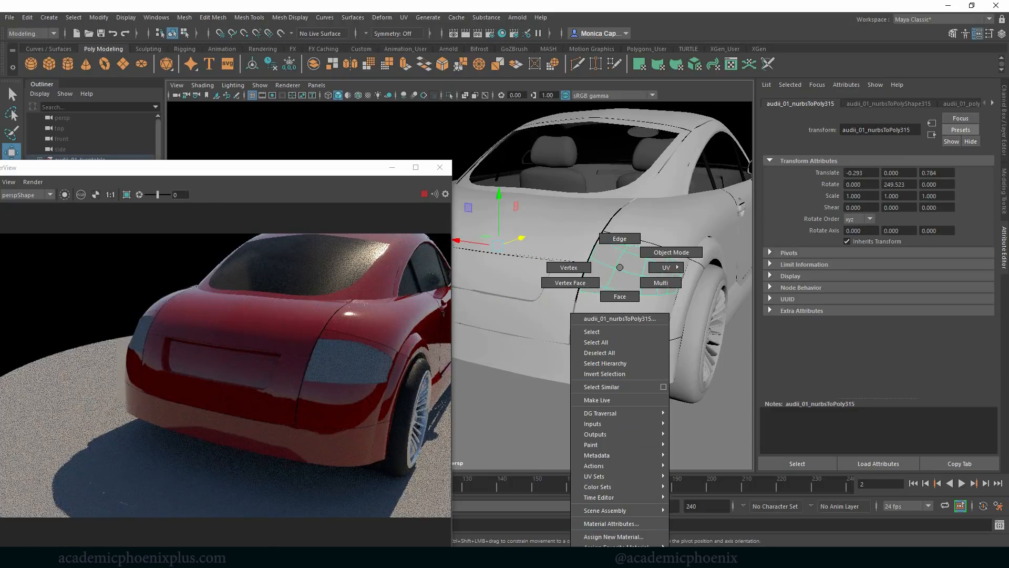
mouse_move(613, 546)
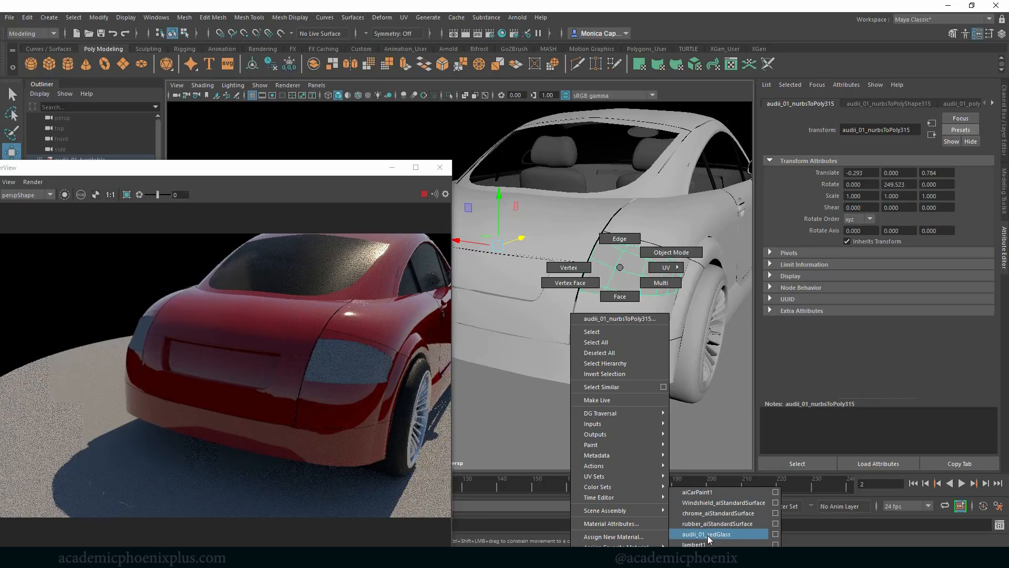
left_click(715, 503)
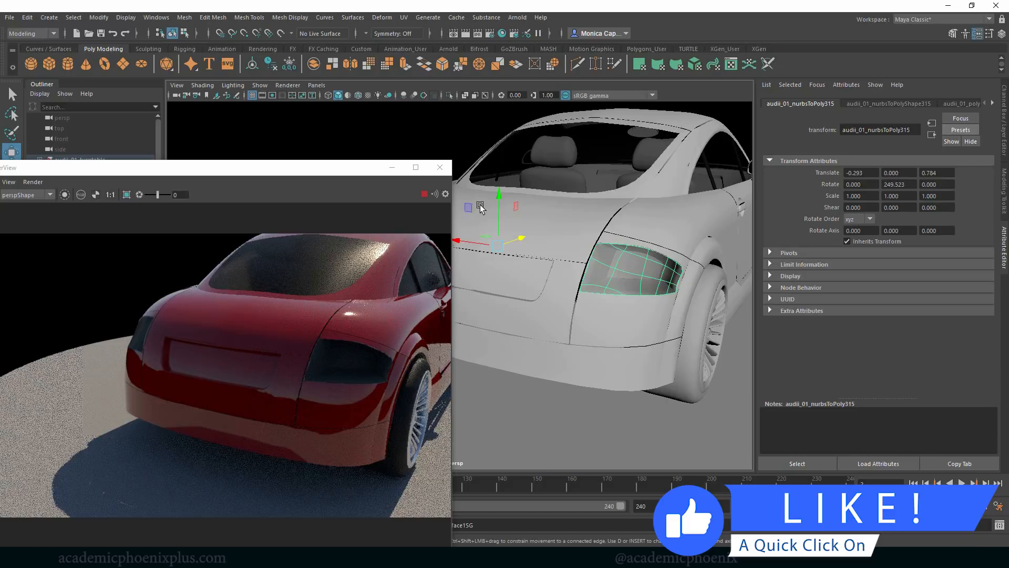
Step: Close the render window and re-render the car with Arnold from a closer front three-quarter view
left_click(440, 167)
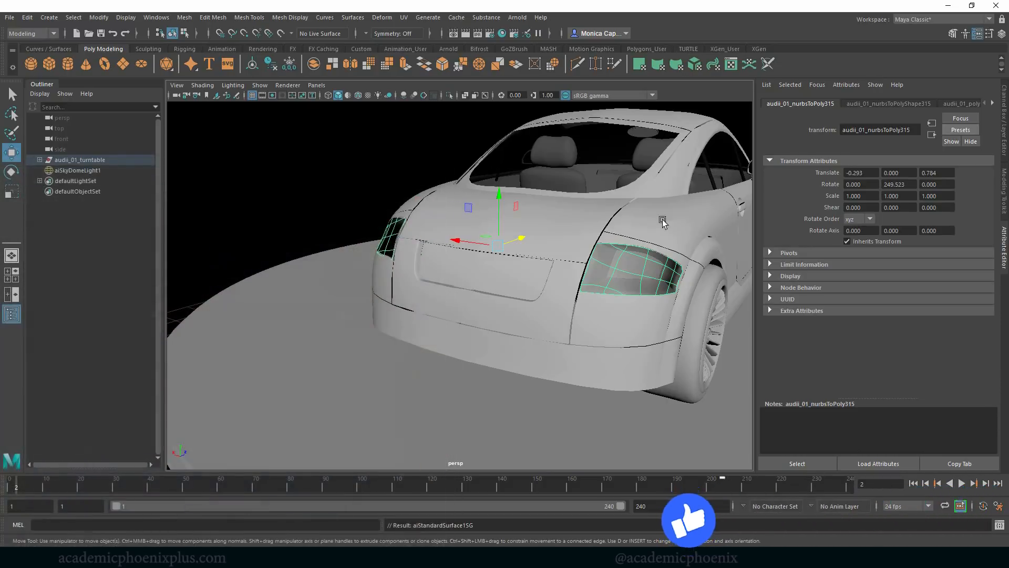
left_click_drag(643, 251, 564, 226, "alt")
right_click_drag(528, 253, 456, 252, "alt")
middle_click_drag(456, 251, 466, 273, "alt")
mouse_move(467, 274)
left_mouse_down("alt")
mouse_move(433, 297)
mouse_move(461, 292)
left_mouse_up("alt")
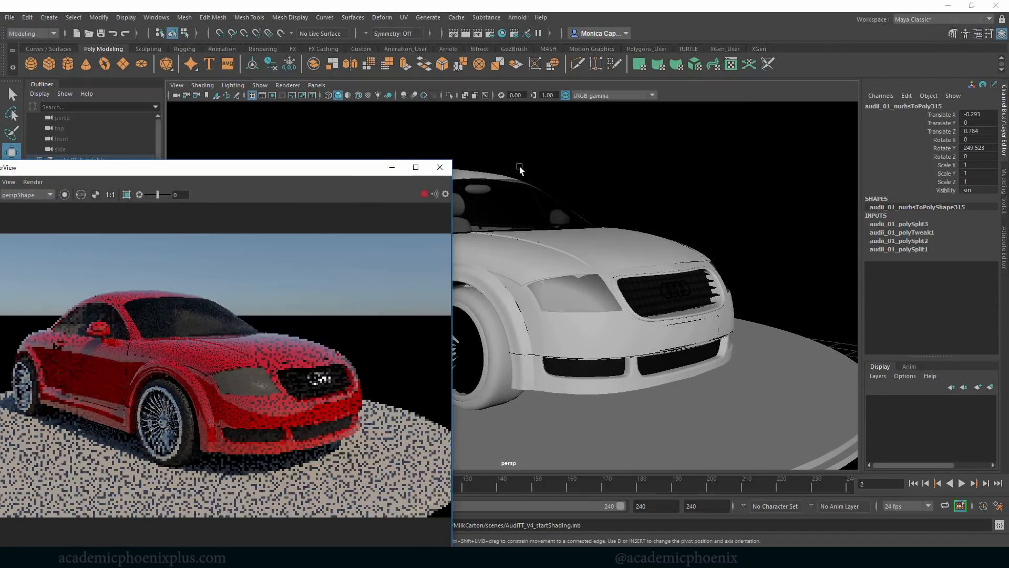
middle_click_drag(496, 210, 506, 223, "alt")
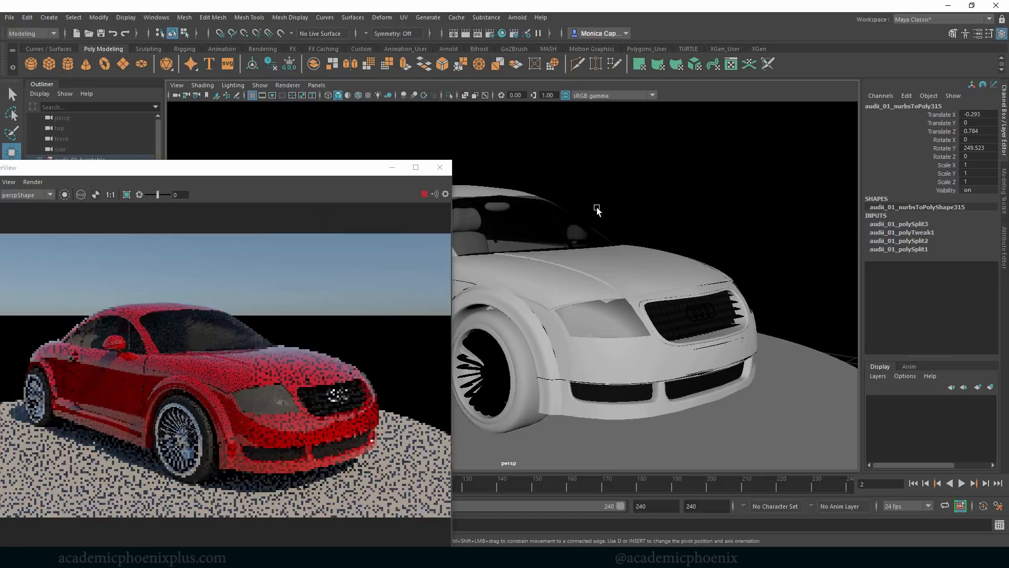
right_click_drag(573, 244, 611, 235, "alt")
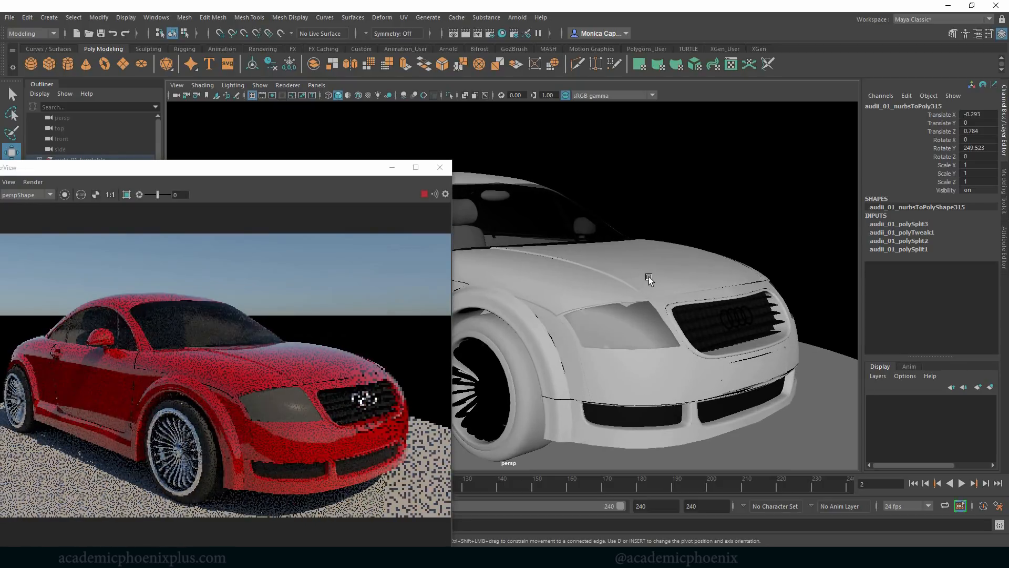
Step: Change the base color of the hood's aiCarPaint1 material to a neutral light grey with a value of 0.673
left_click(649, 277)
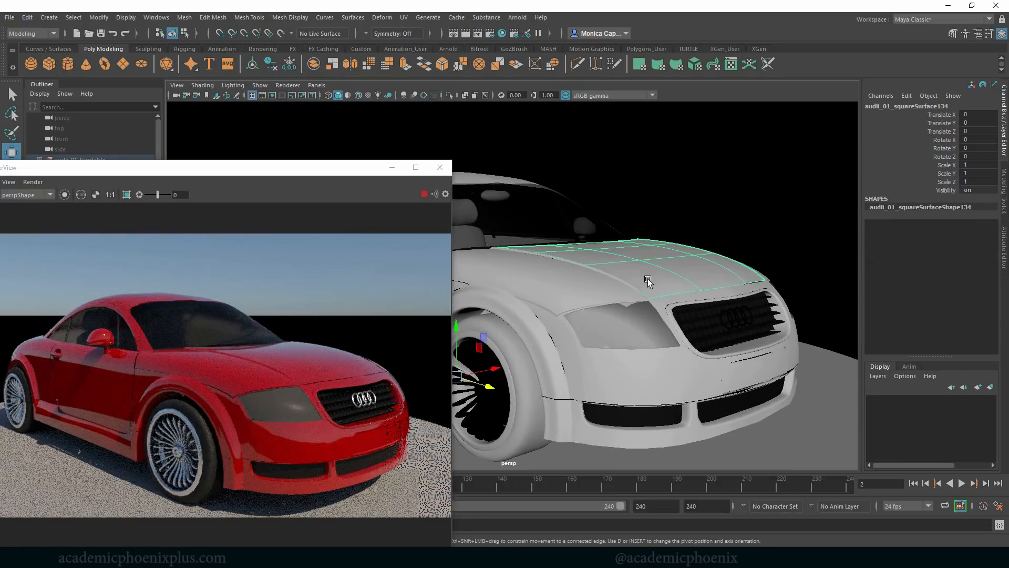
key("ctrl+a")
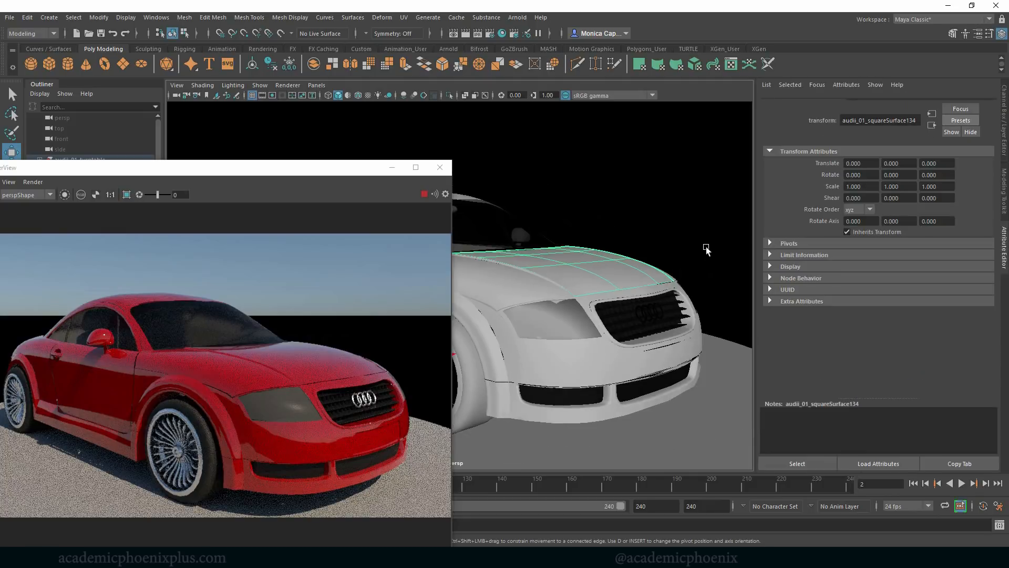
left_click(981, 104)
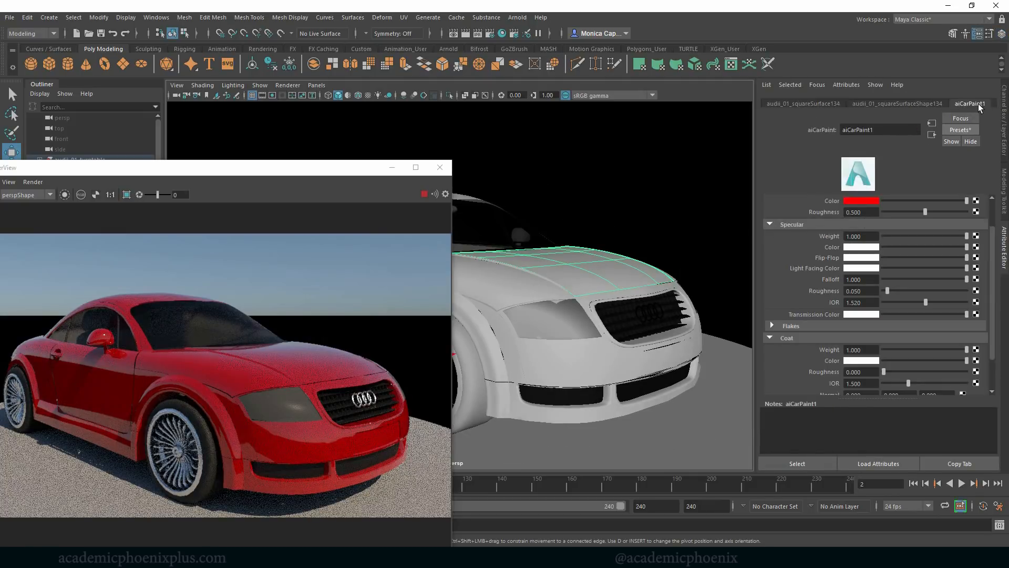
left_click(870, 202)
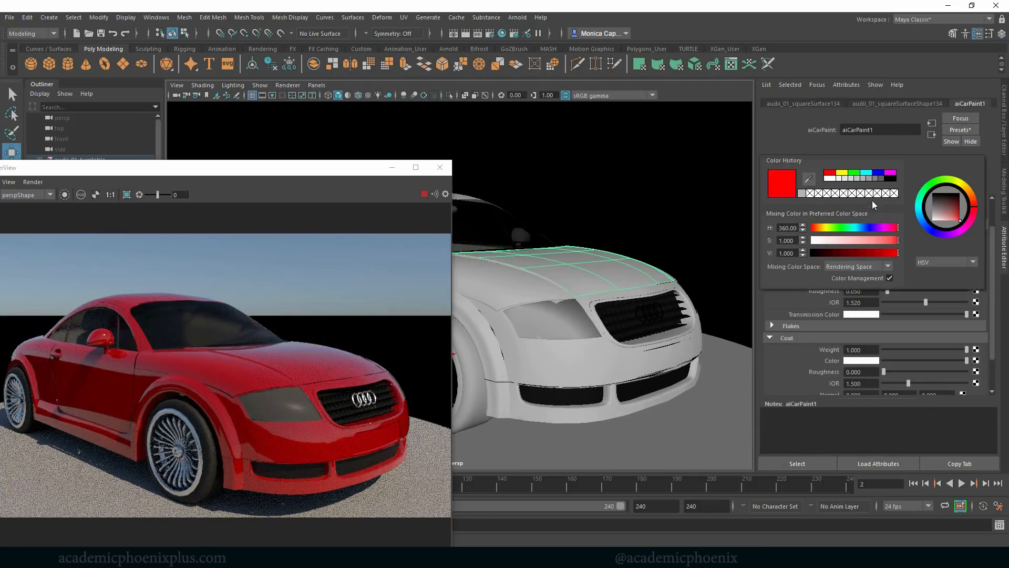
left_click(860, 182)
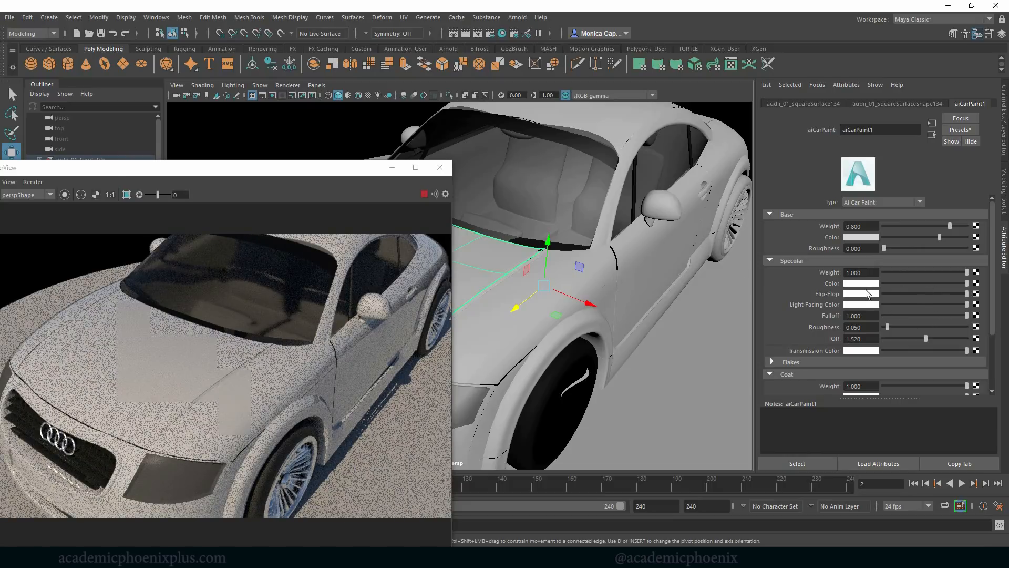
Step: Change the base color of aiCarPaint1 to pure red
left_click(859, 236)
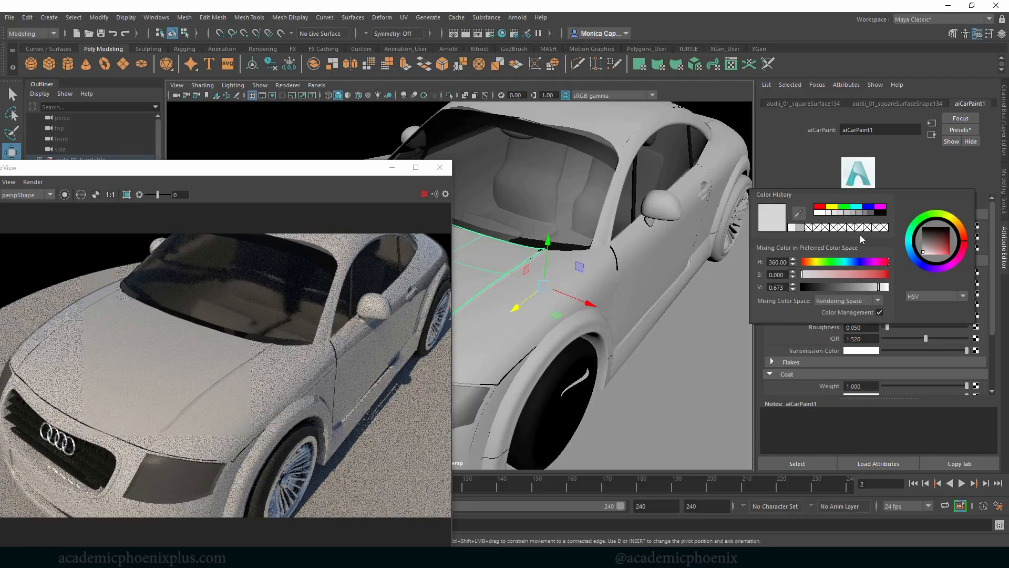
left_click(820, 206)
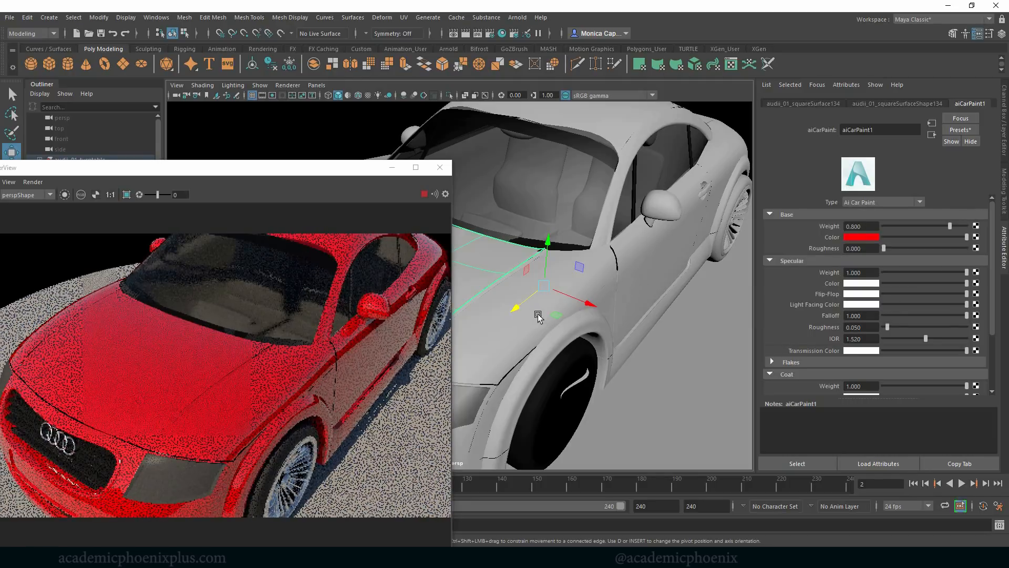
Step: Show the car's roof up close and limit the Arnold render to a region around the roof highlight and side window edge
left_click_drag(502, 332, 624, 333, "alt")
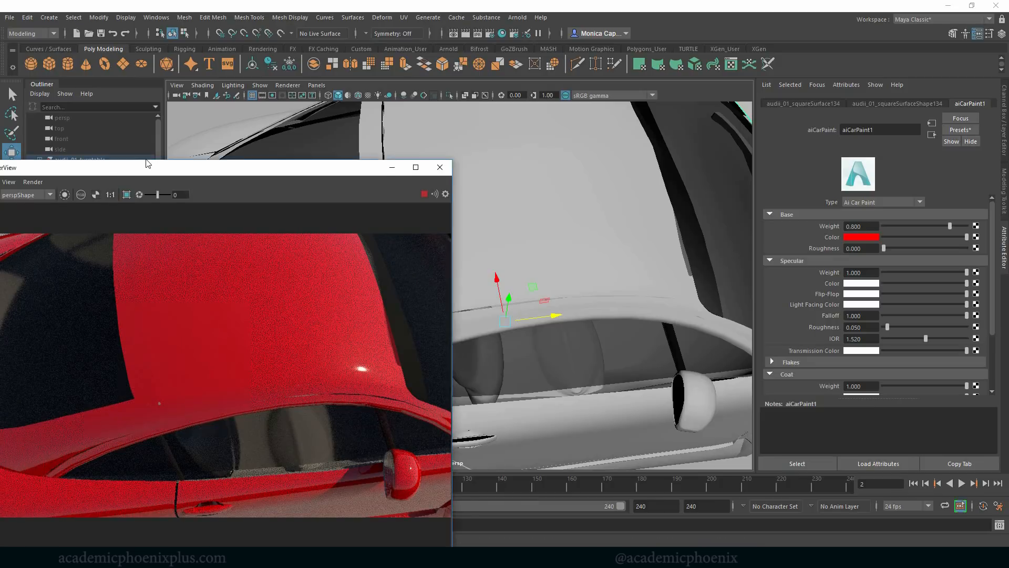
left_click_drag(95, 171, 125, 161)
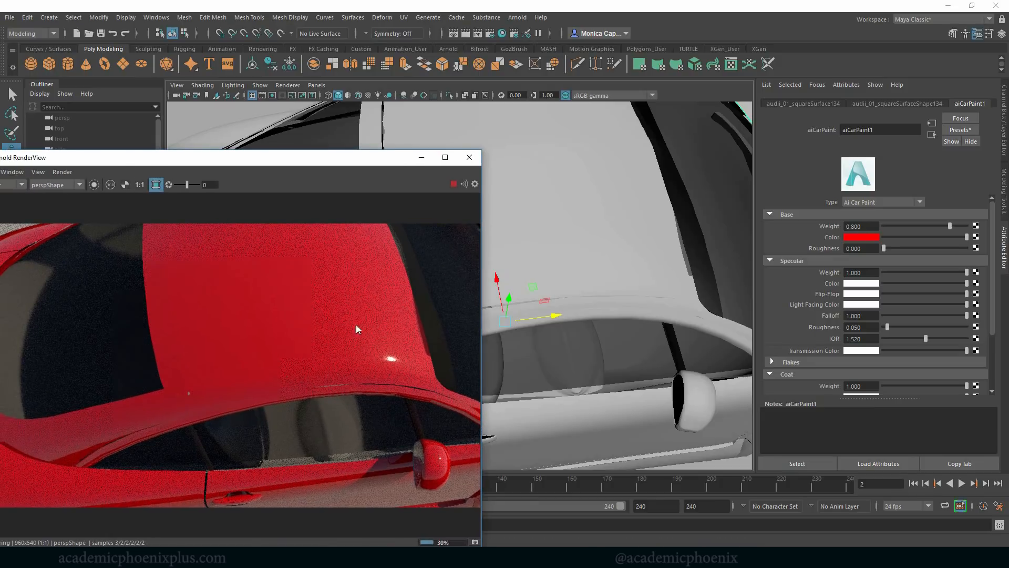
left_click_drag(298, 291, 447, 430)
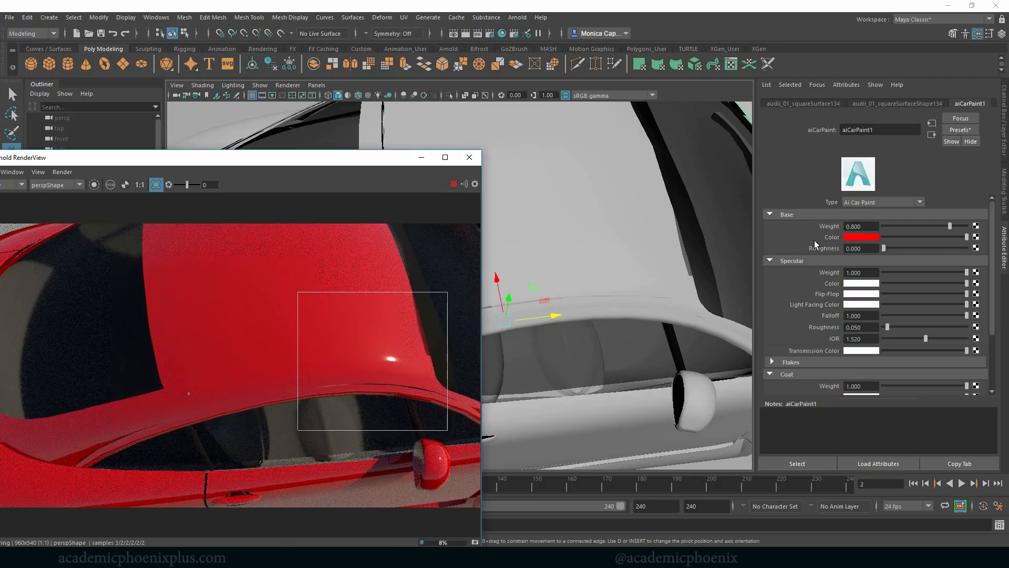
Step: Try a blue specular color on aiCarPaint1 and settle on a light red with saturation 0.590 and value 1.000
left_click(868, 285)
left_click(876, 258)
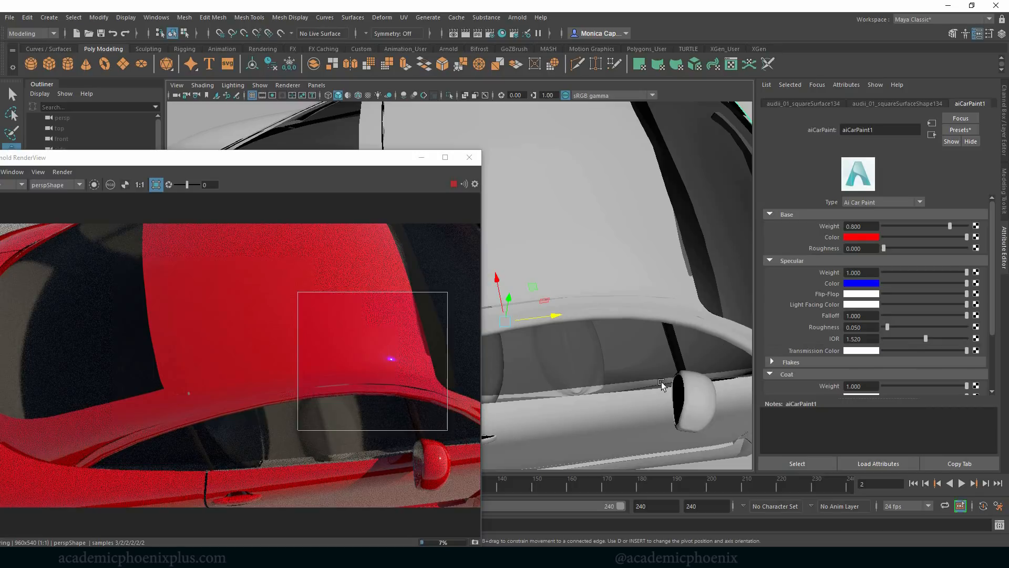
left_click(874, 285)
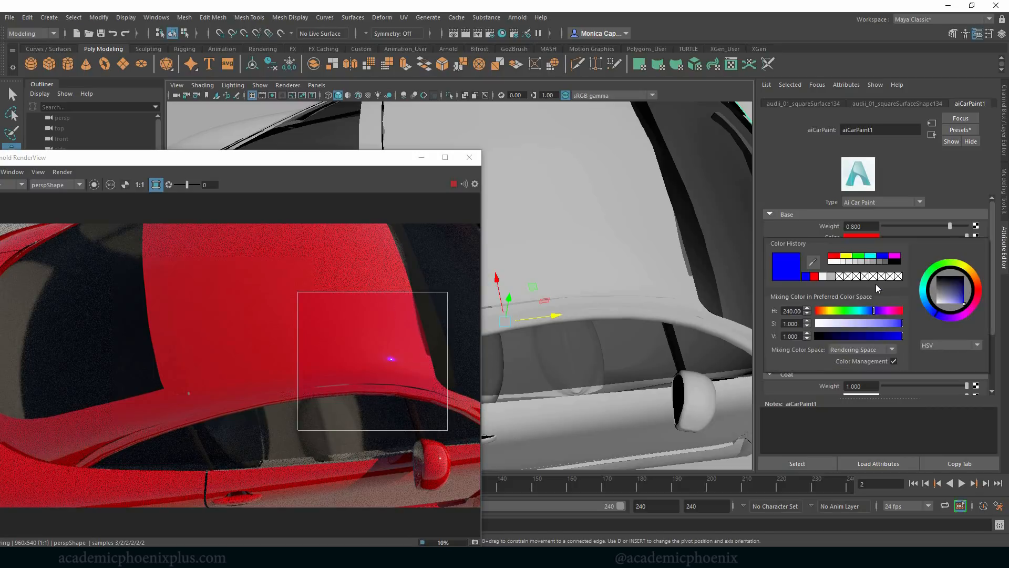
left_click(835, 257)
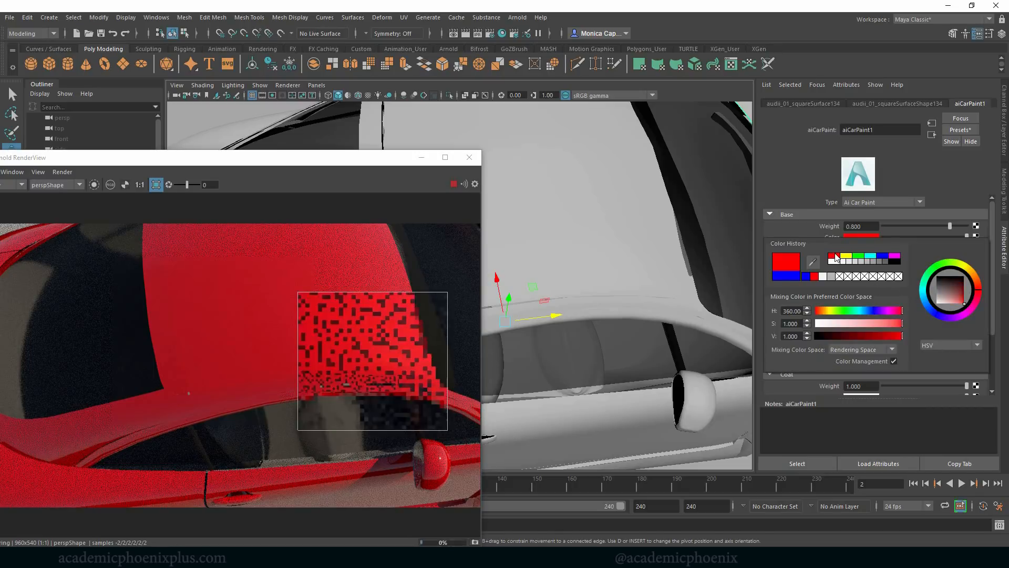
left_click(866, 323)
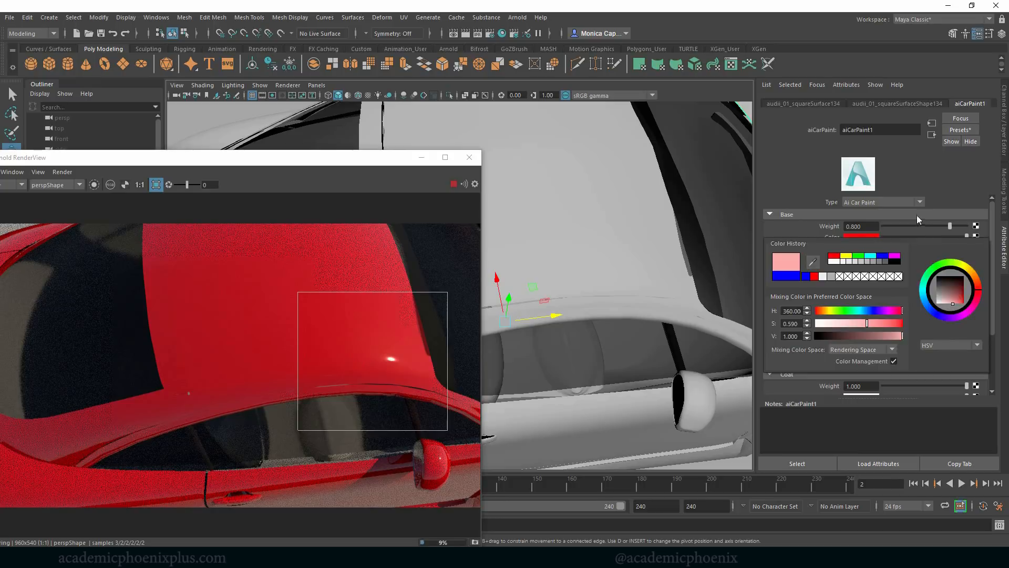
Step: Raise the flake density of aiCarPaint1 to about 0.095 and turn off the render region to render the full view
scroll(876, 294, "down", 1)
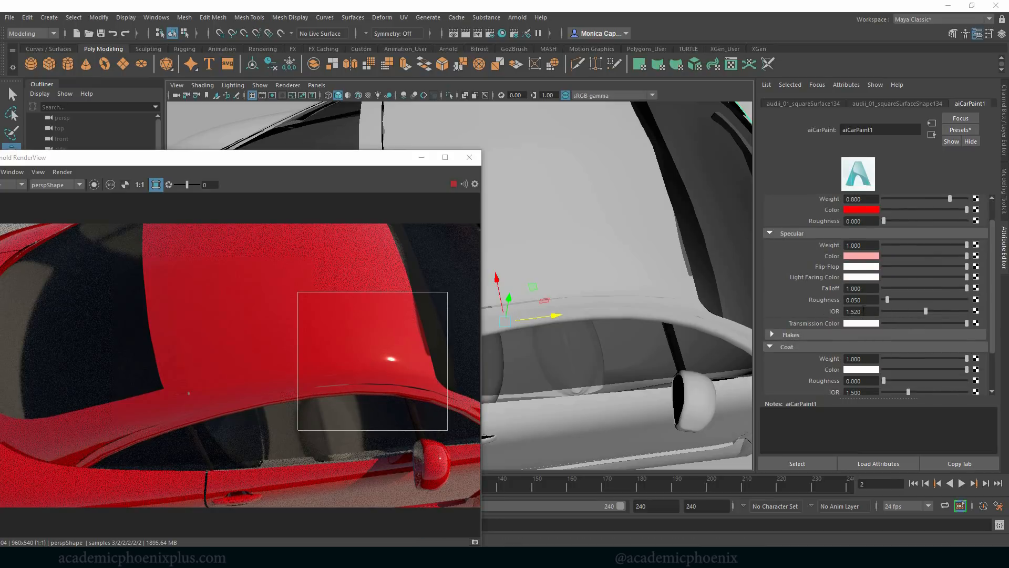
left_click(793, 335)
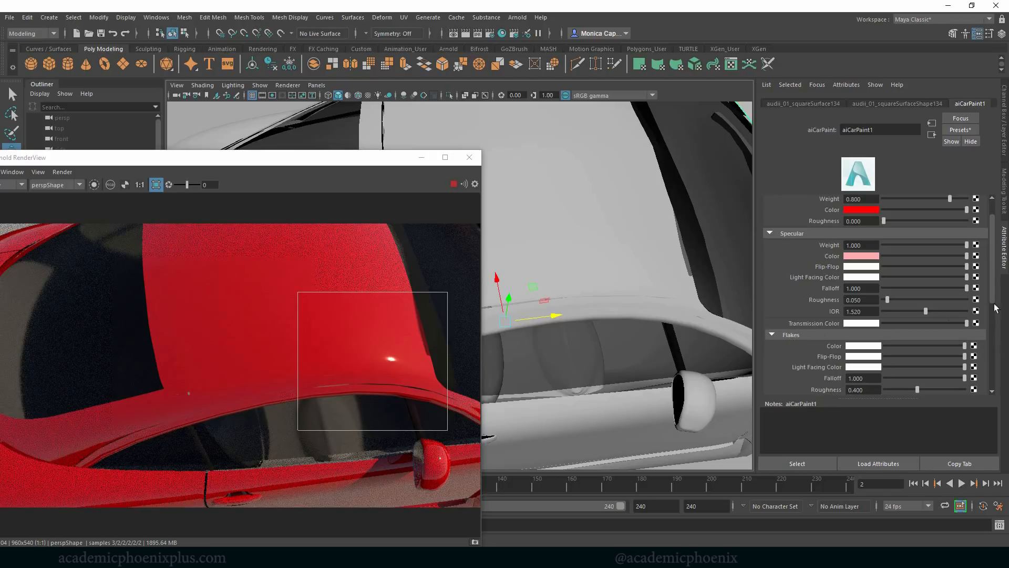
left_click_drag(995, 291, 994, 305)
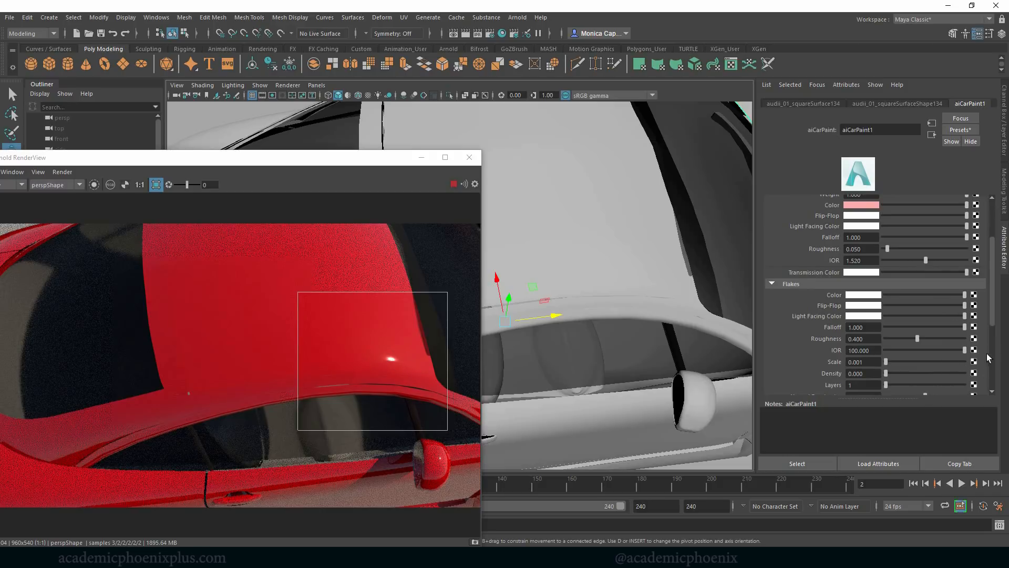
left_click_drag(887, 374, 893, 374)
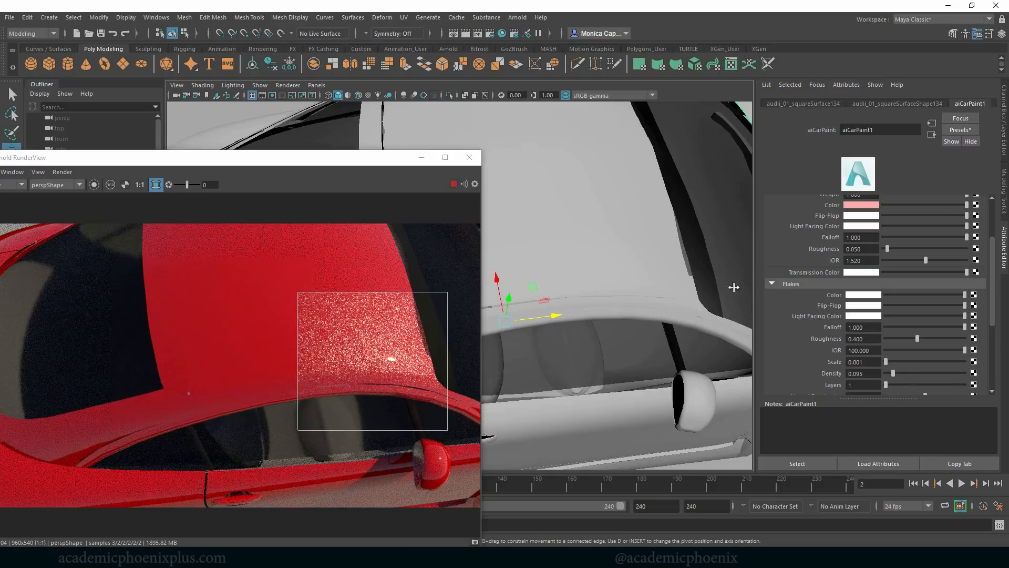
left_click(149, 185)
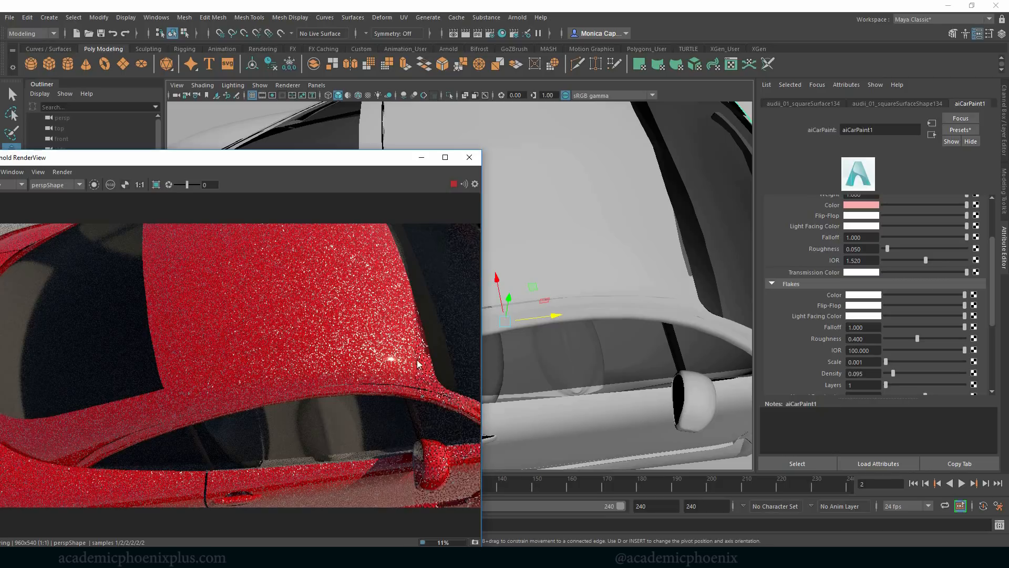
Step: Set the flakes color to a light red, starting from the recent specular pink and increasing its saturation
left_click(866, 295)
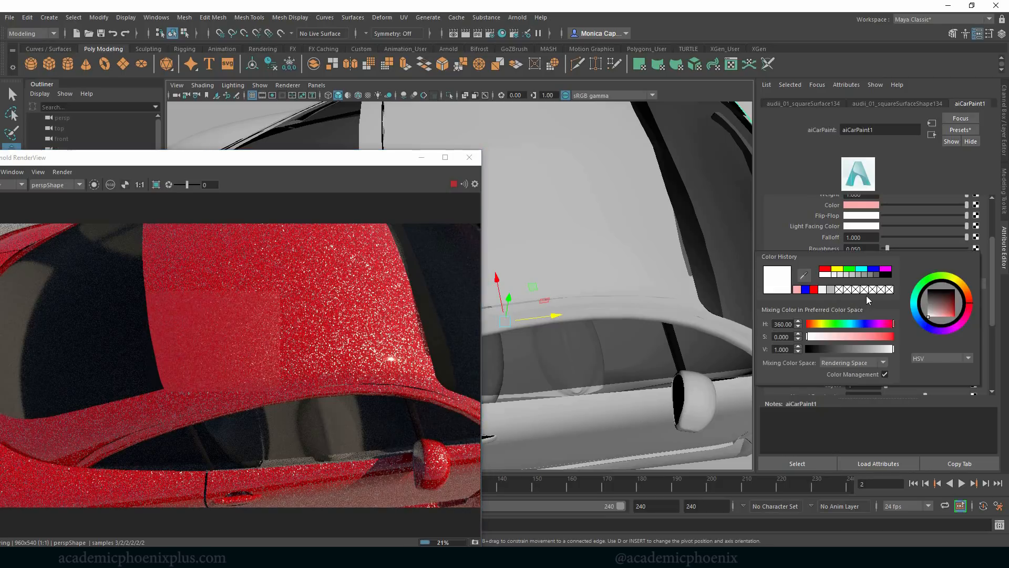
left_click(798, 290)
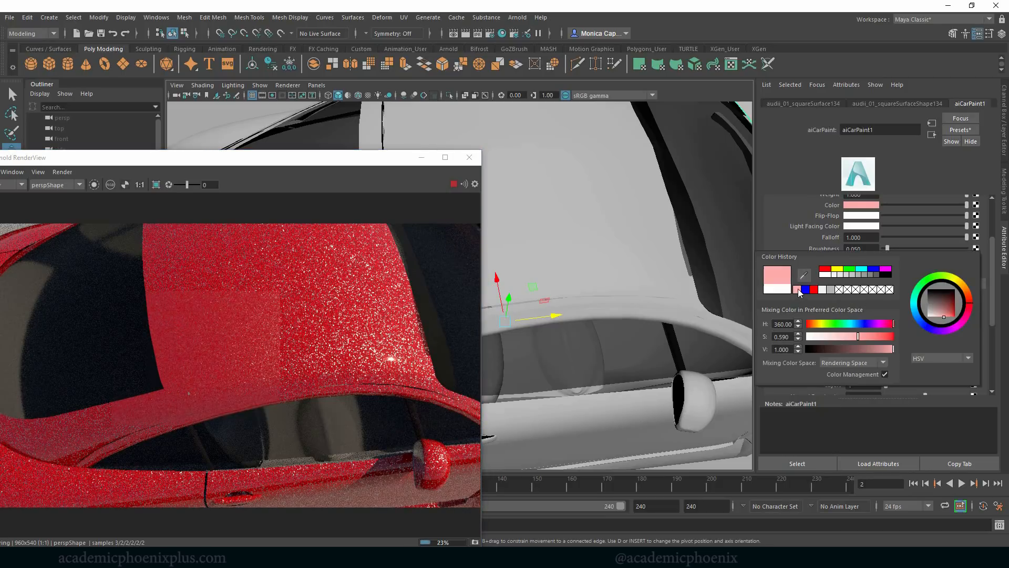
left_click(872, 336)
left_click_drag(872, 336, 874, 334)
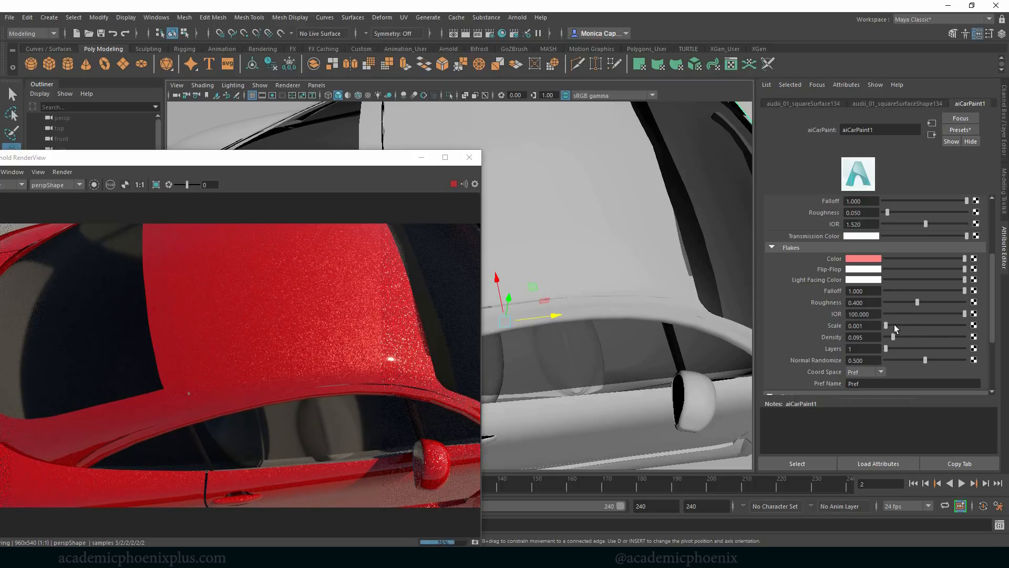
Step: Try large flake scale values between about 4 and 30 on the car paint
left_click_drag(894, 324, 901, 323)
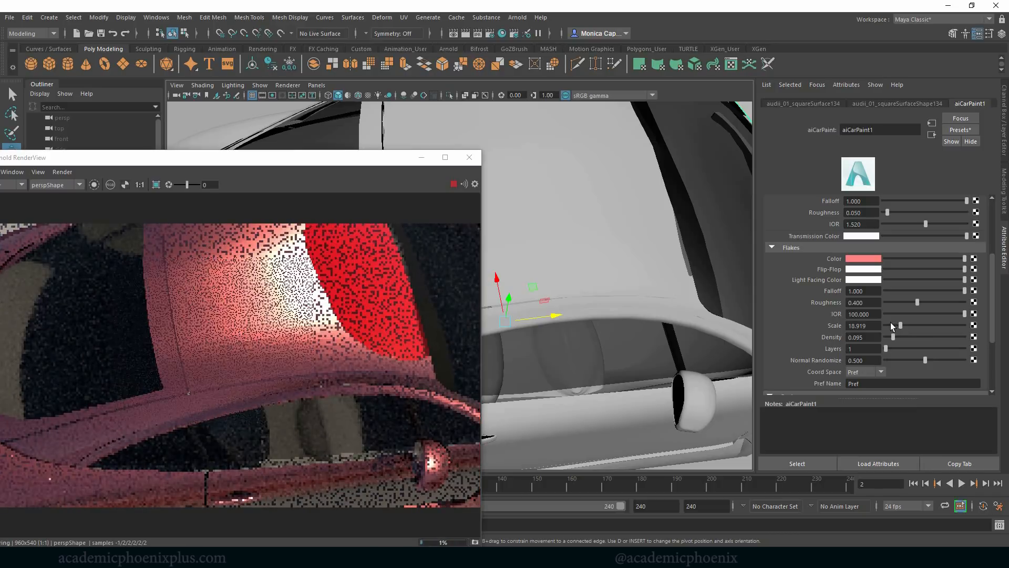
left_click(890, 323)
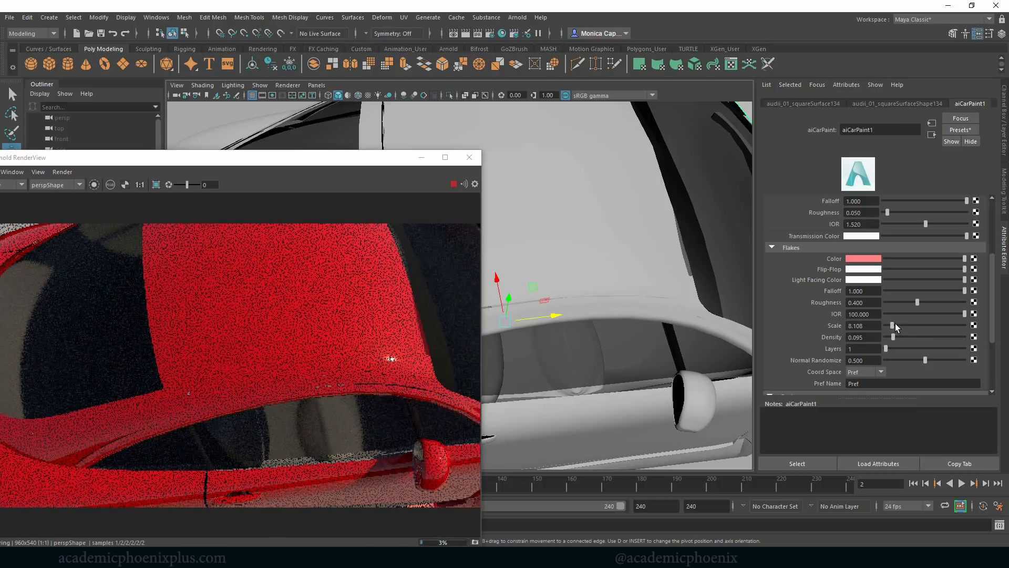
left_click_drag(894, 324, 910, 322)
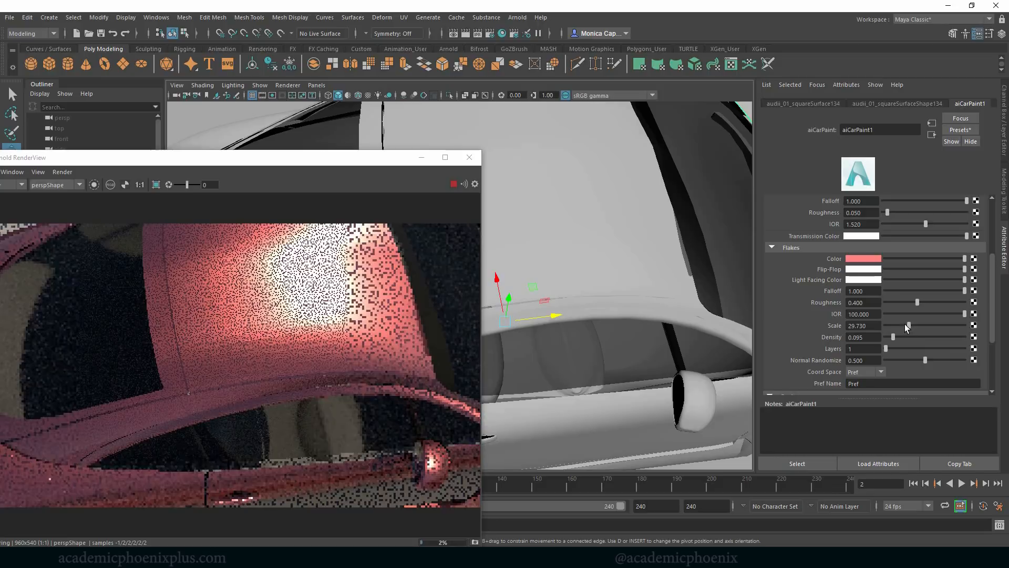
left_click(891, 324)
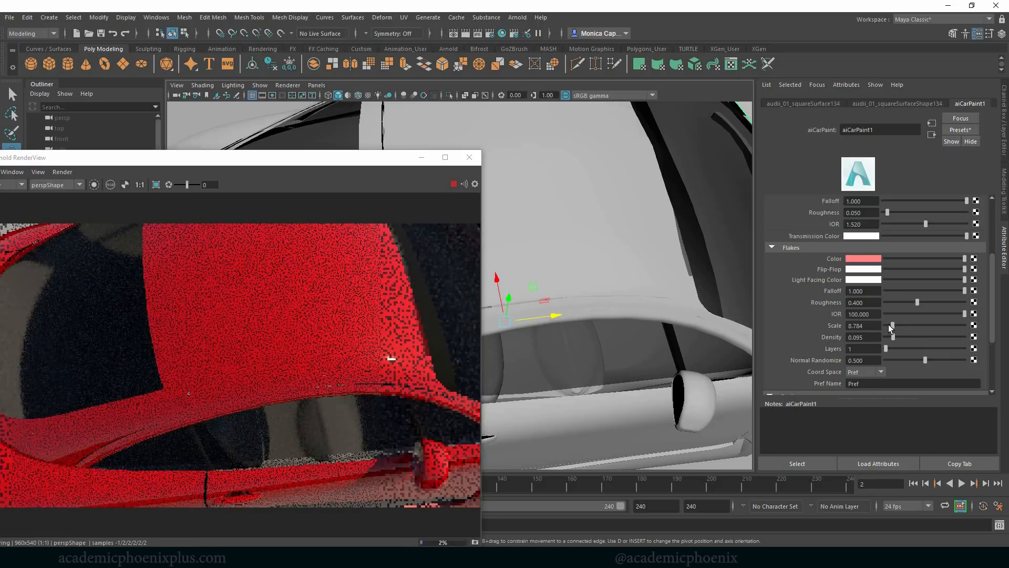
left_click(888, 324)
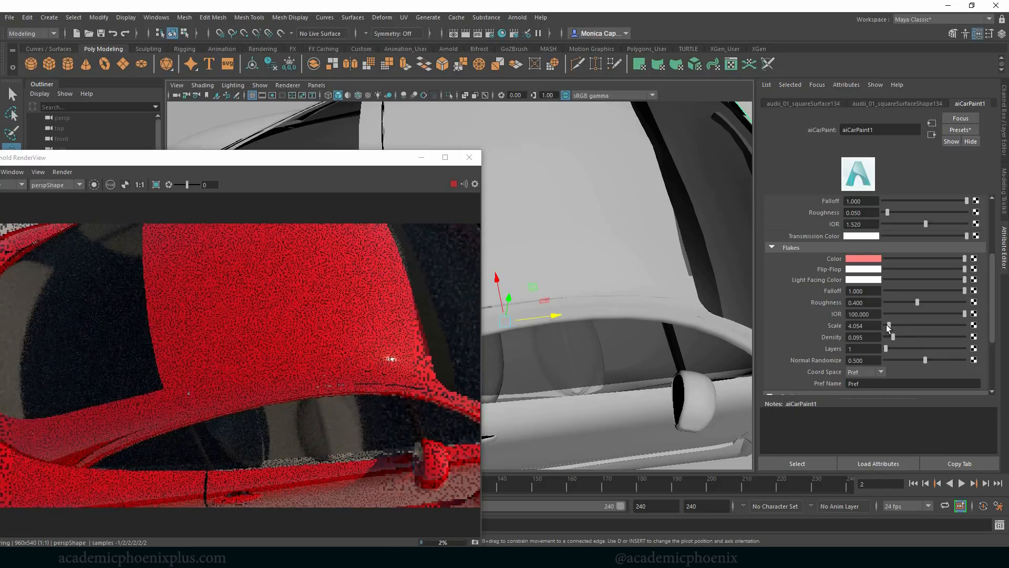
Step: Try flake scales of 1 and 0.1, and restore the flake scale to 0.001
left_click(862, 326)
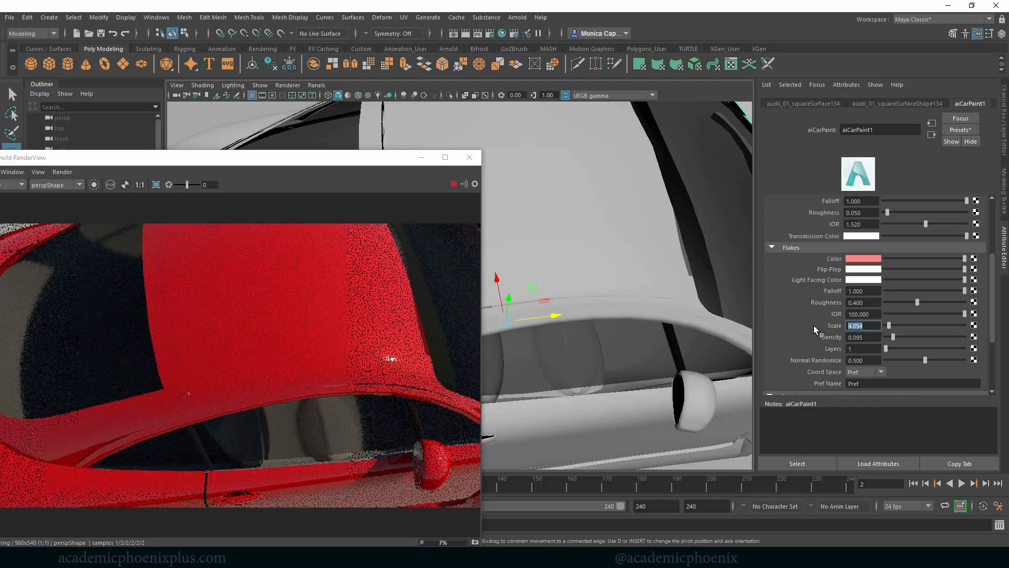
type("1")
key("Return")
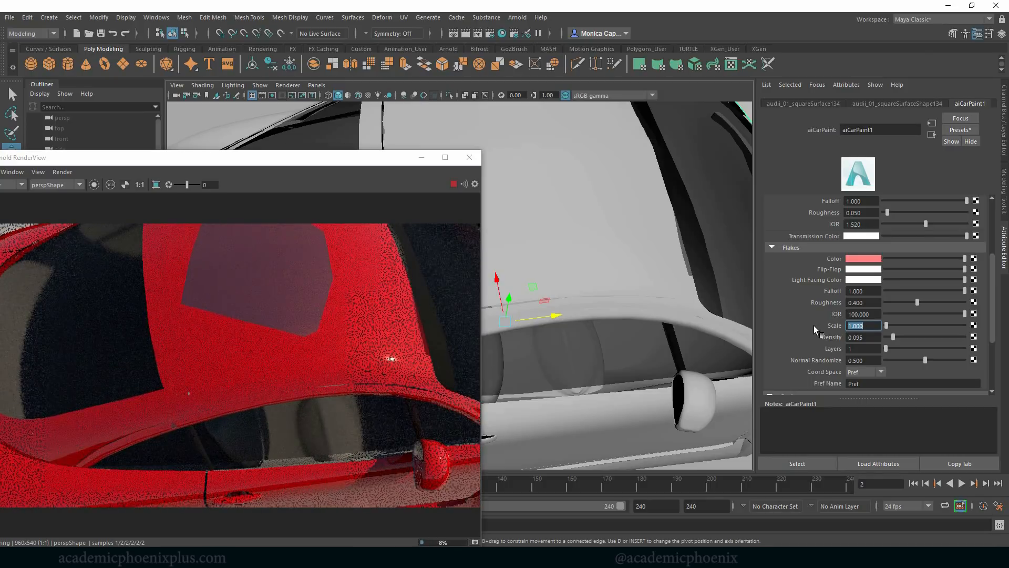
type("0.1")
key("Return")
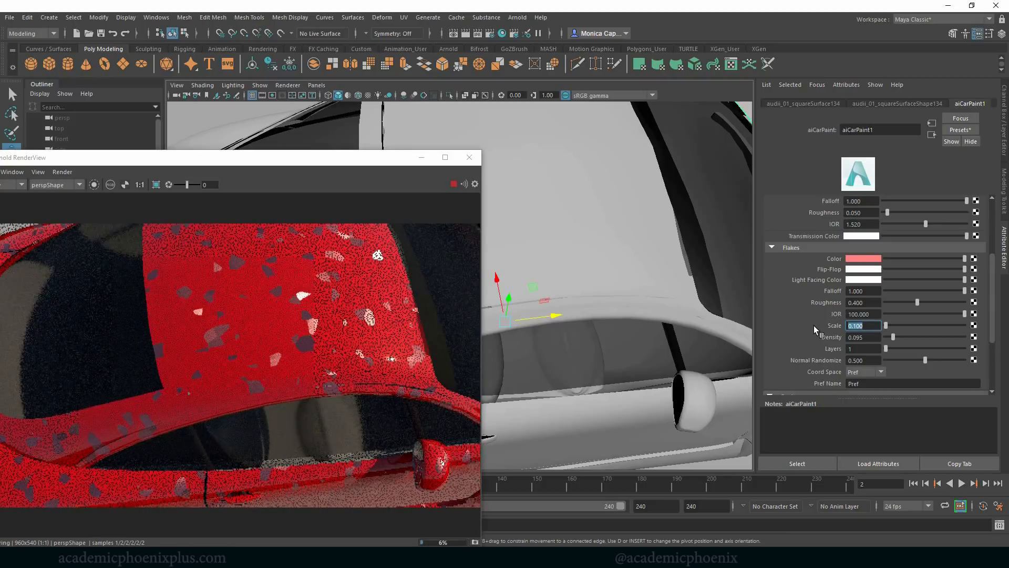
type(".001")
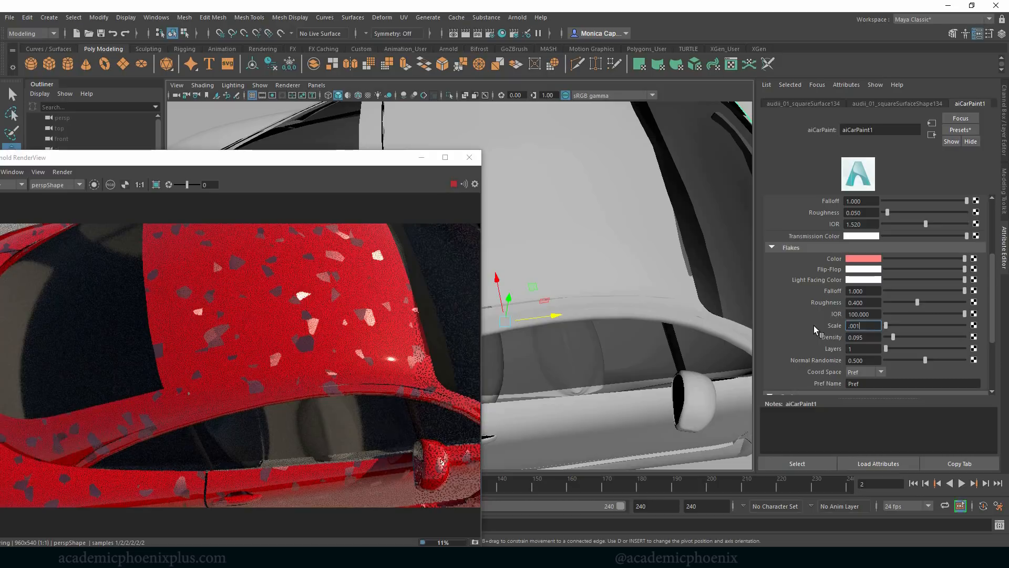
key("Return")
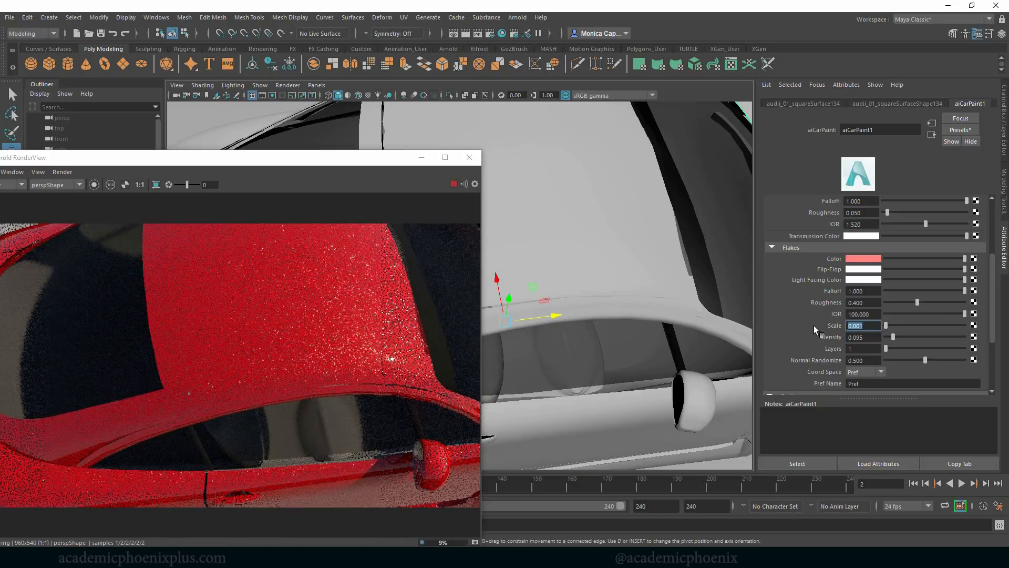
Step: Try flake densities of 0.05 and 0.1 on the car paint
key("Tab")
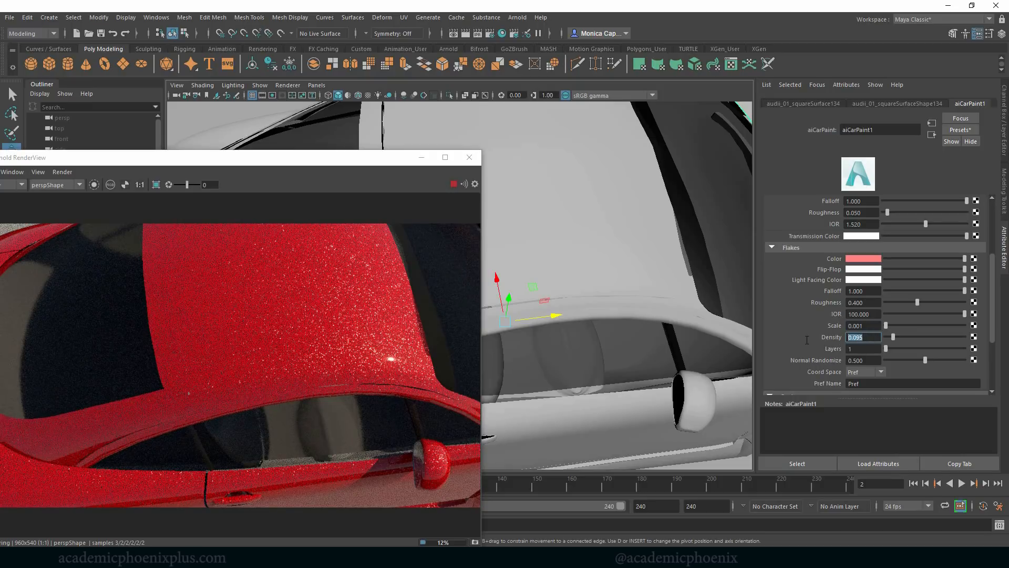
type("0.05")
key("Return")
left_click(852, 338)
left_click_drag(852, 338, 864, 343)
key("Return")
Step: Render the car from a front three-quarter view and set the flake density to 0.2 and the flake falloff to about 0.865
left_click_drag(668, 350, 628, 317, "alt")
right_click_drag(567, 337, 583, 298, "alt")
middle_click_drag(583, 298, 505, 212, "alt")
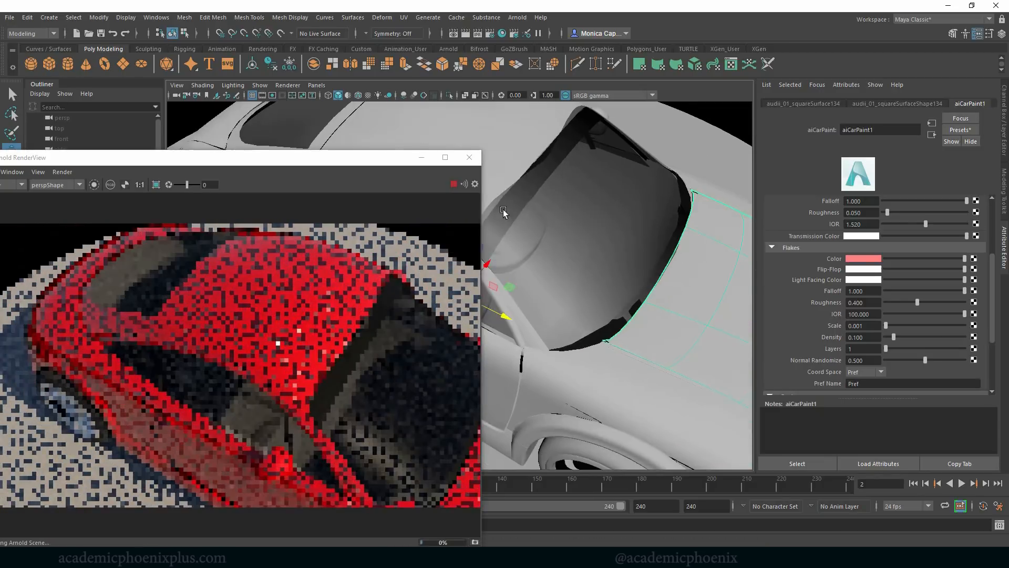
left_click_drag(651, 324, 596, 382, "alt")
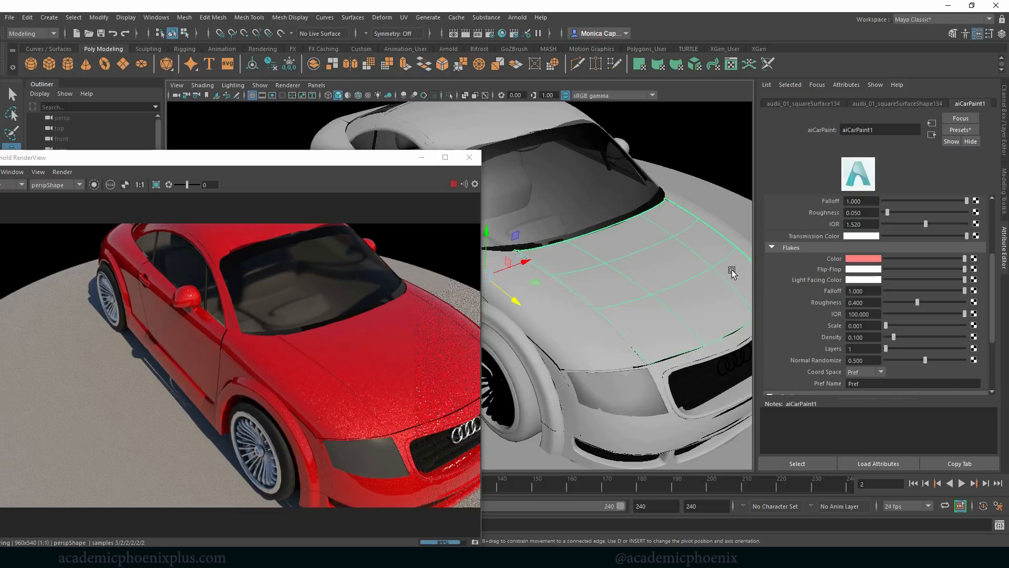
left_click(860, 338)
left_click_drag(855, 337, 898, 337)
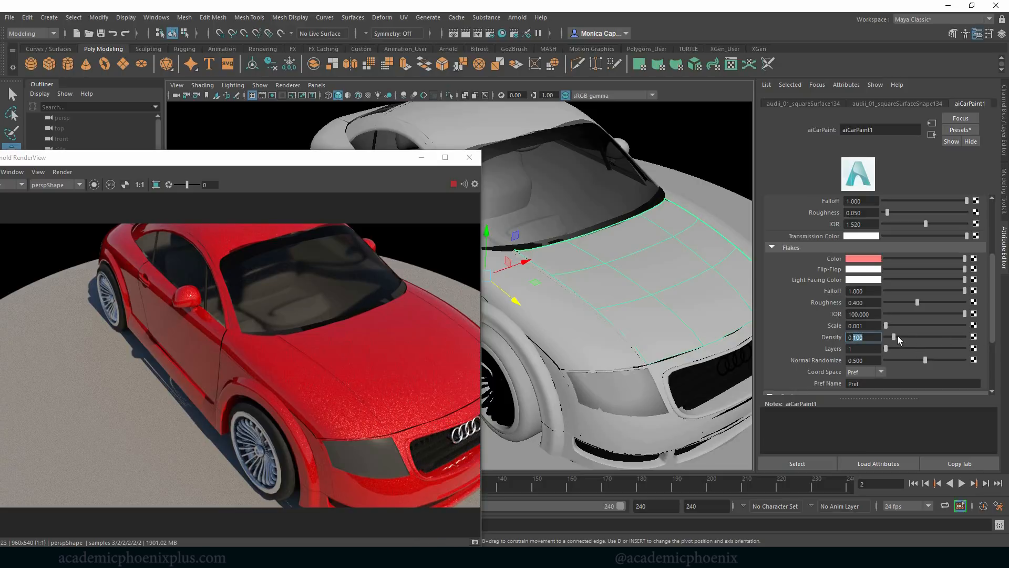
type("2")
key("Return")
Step: Try blue and pure red coat colors on aiCarPaint1, and set the coat color to the recent light pink
scroll(988, 362, "down", 3)
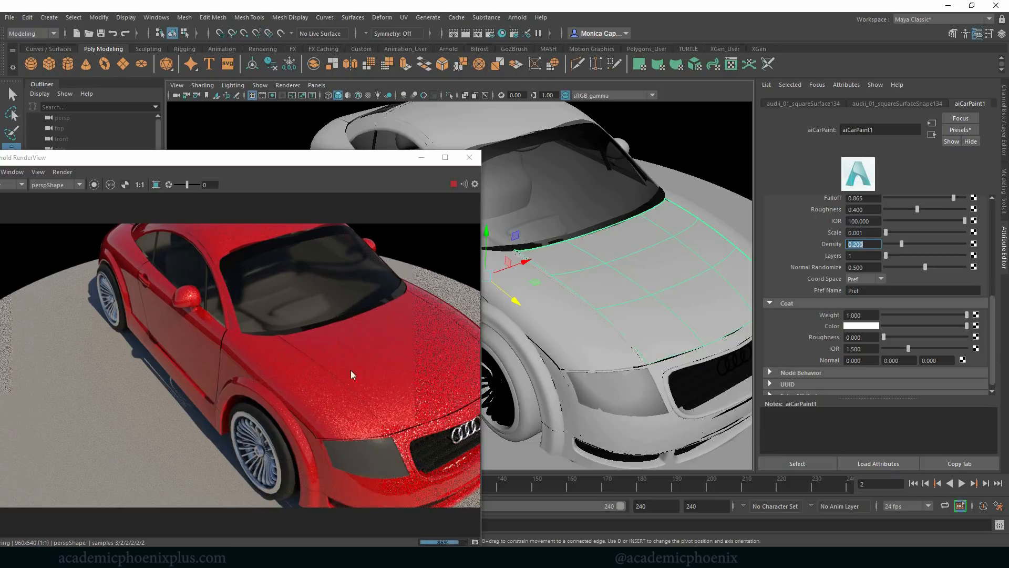
left_click(850, 326)
left_click(859, 298)
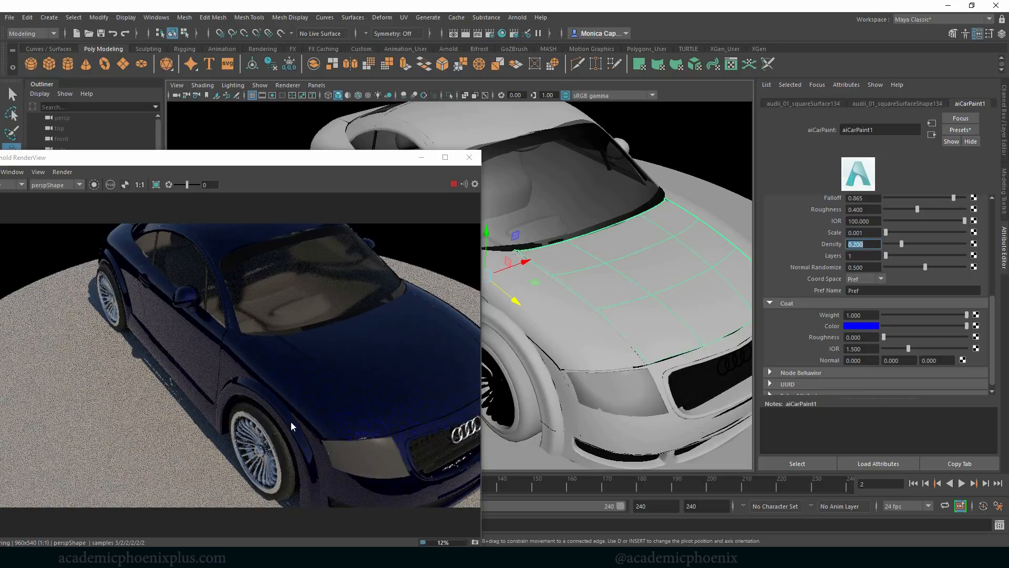
left_click(870, 326)
left_click(829, 315)
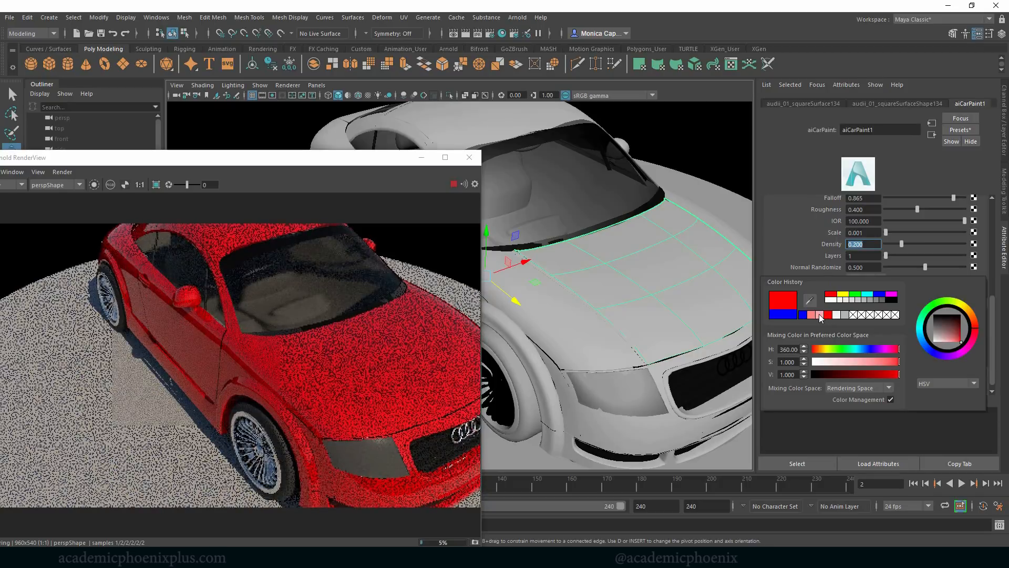
left_click(820, 315)
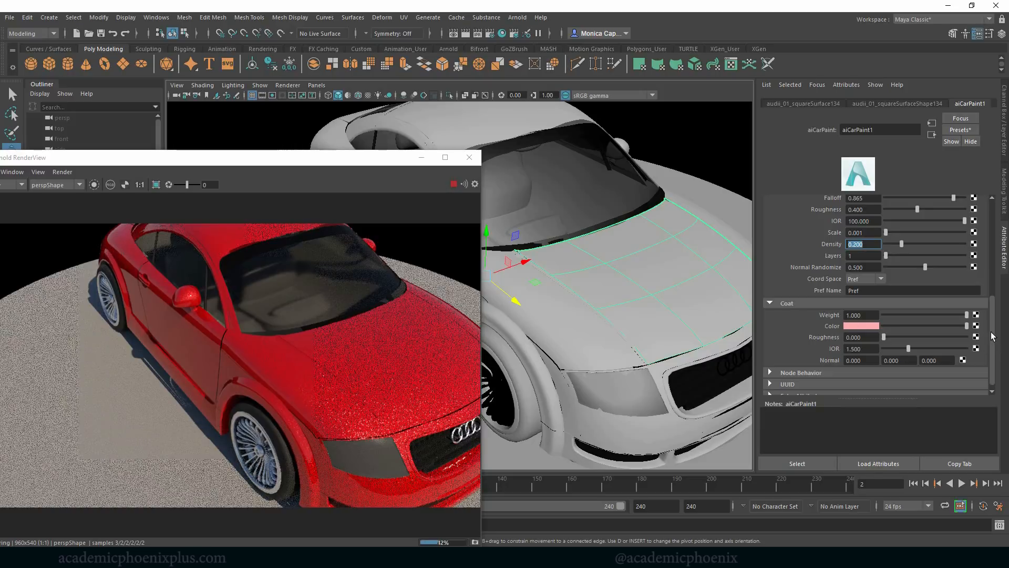
Step: Render the whole car from a front three-quarter view and set the car paint's base roughness to about 0.429
left_click_drag(993, 334, 993, 309)
left_click_drag(993, 309, 992, 242)
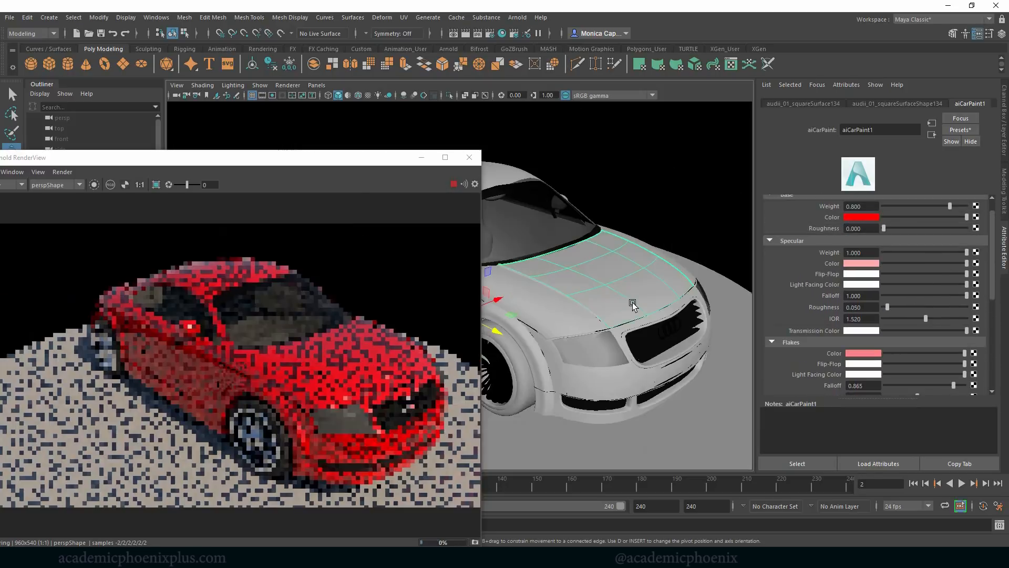
left_click_drag(633, 303, 658, 302, "alt")
right_click_drag(658, 302, 678, 284, "alt")
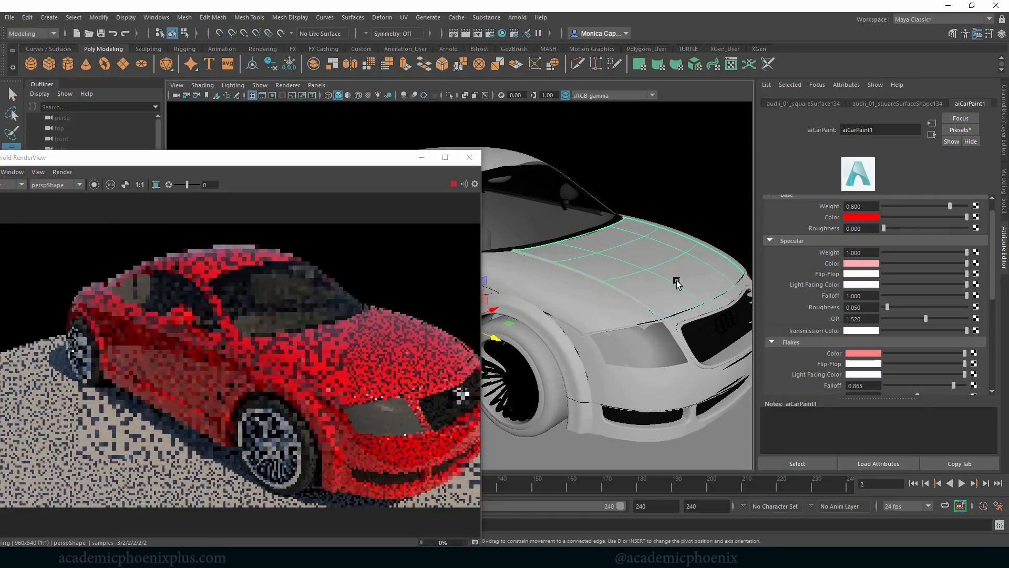
left_click_drag(665, 279, 631, 279, "alt")
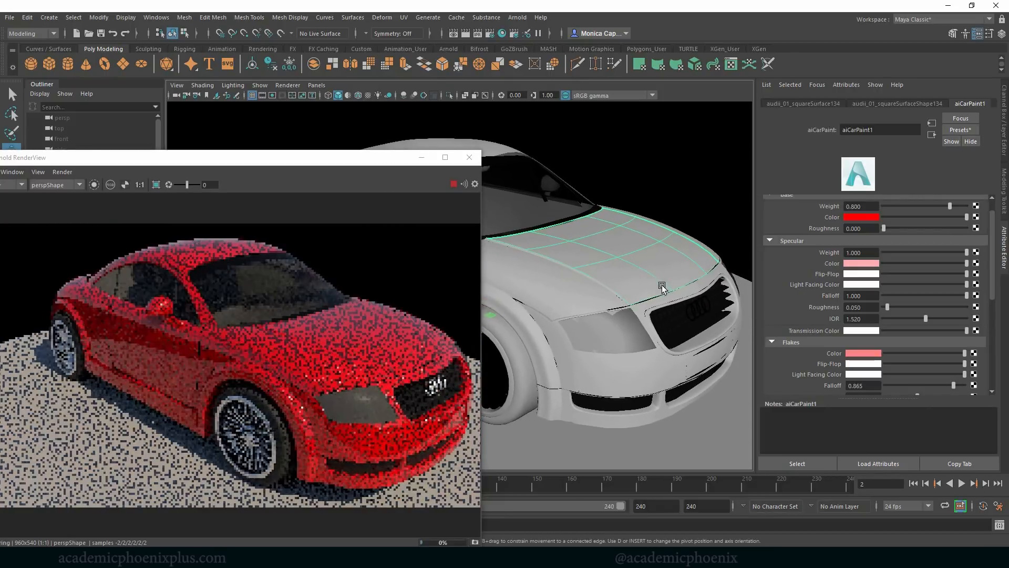
scroll(985, 309, "up", 1)
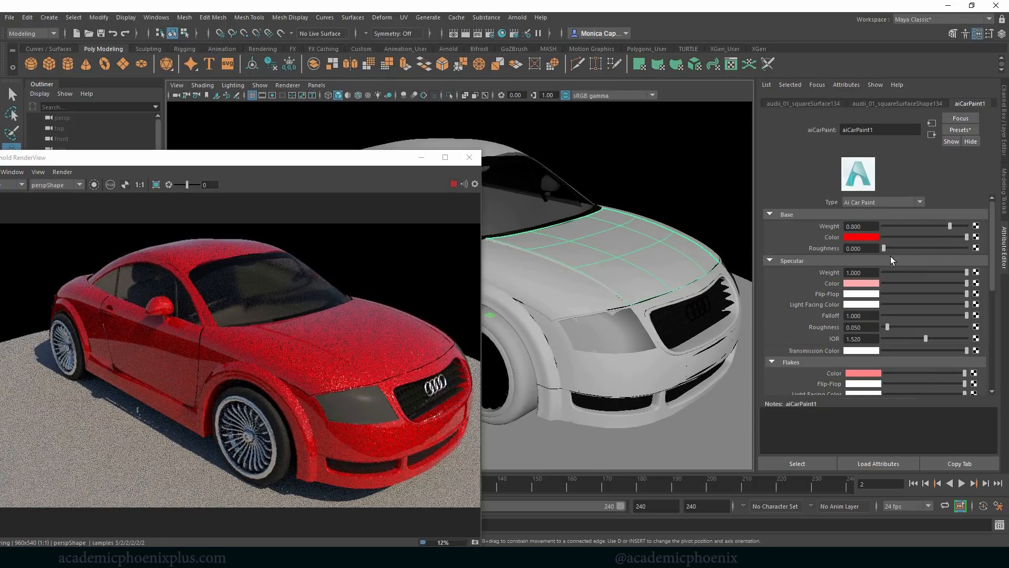
left_click_drag(907, 247, 916, 247)
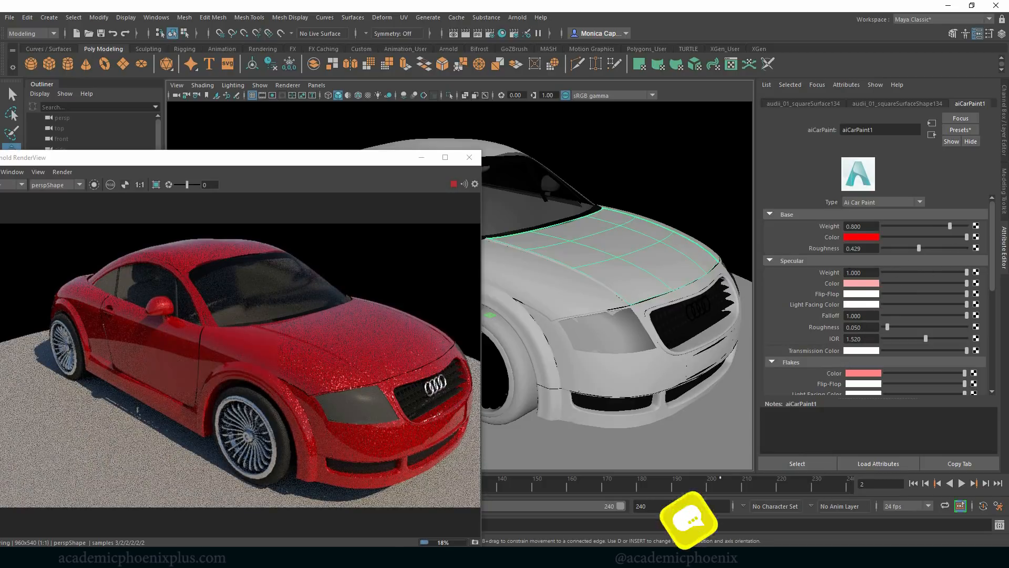
scroll(842, 339, "down", 1)
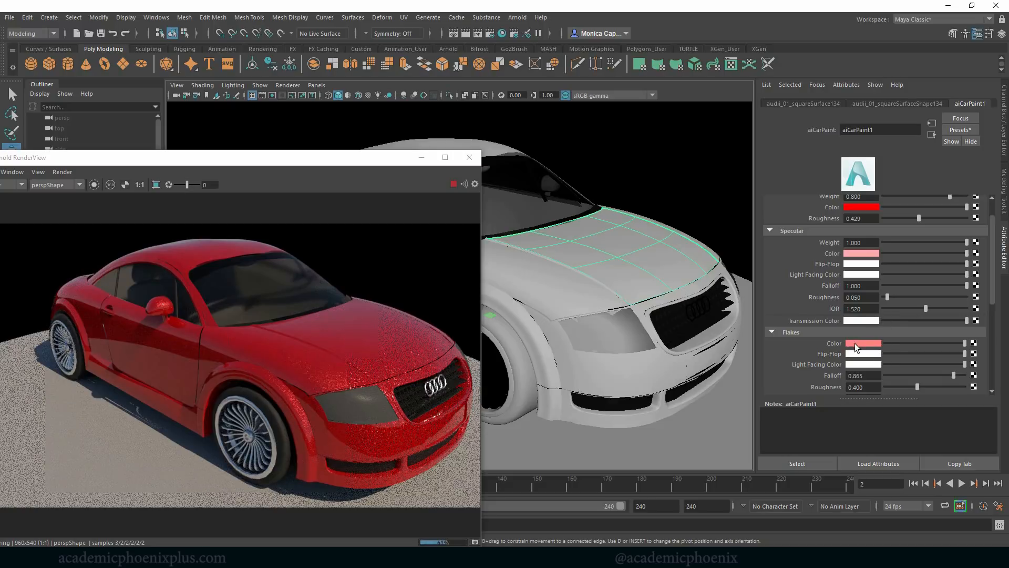
left_click_drag(993, 298, 983, 328)
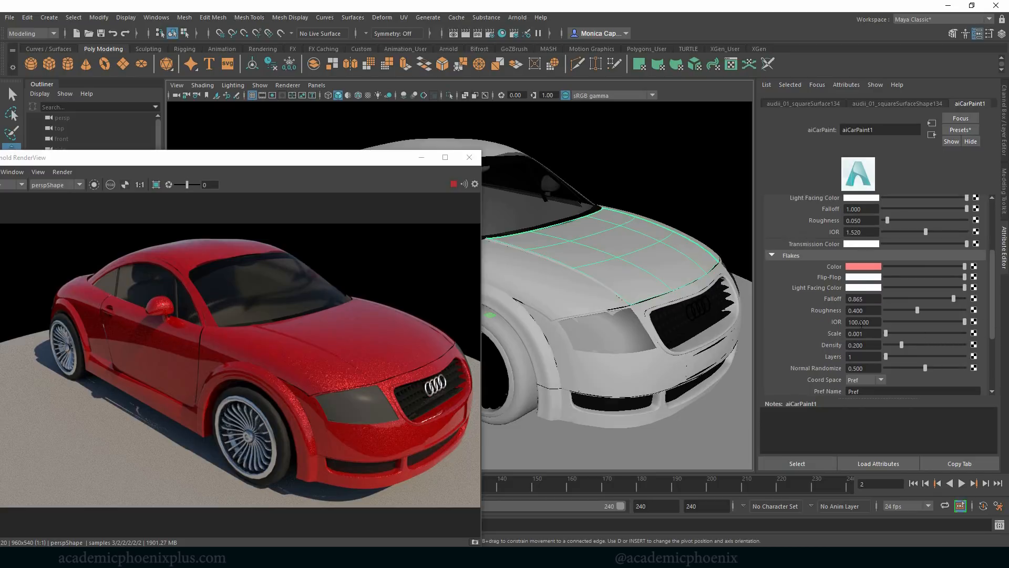